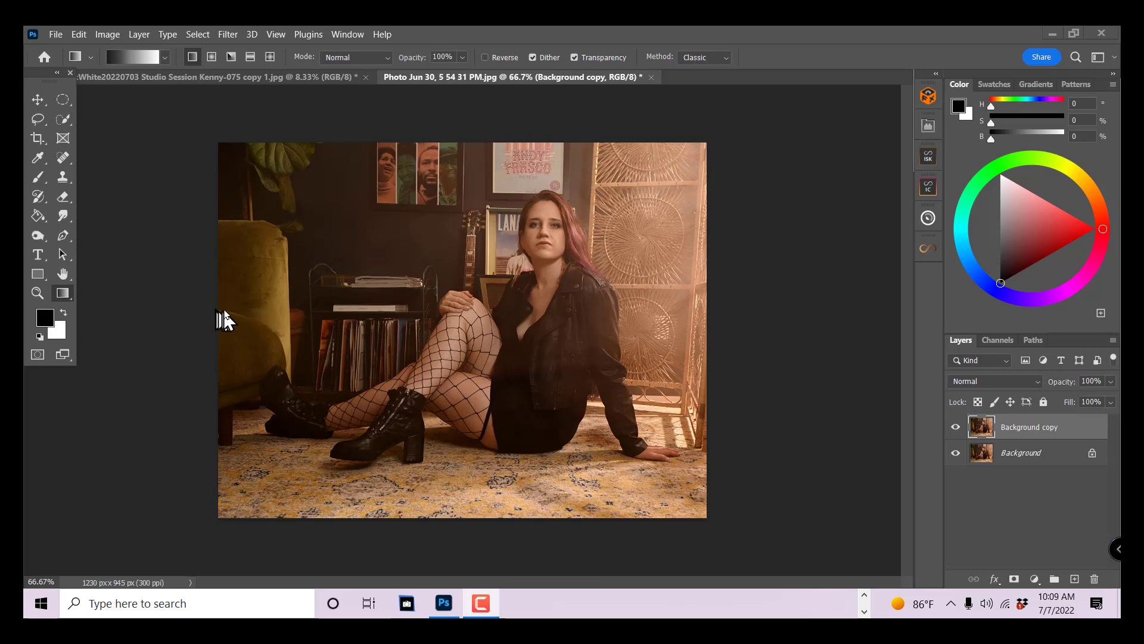
- Start a Gradient Map adjustment on the Background copy layer and open its gradient for editing
click(106, 36)
mouse_move(125, 74)
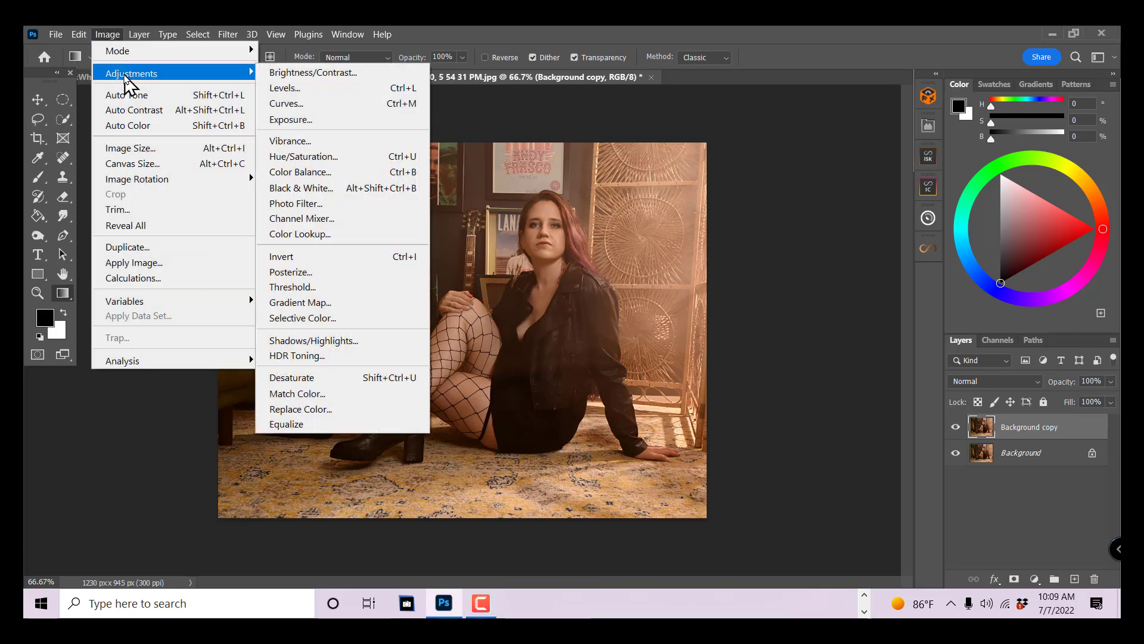
click(293, 302)
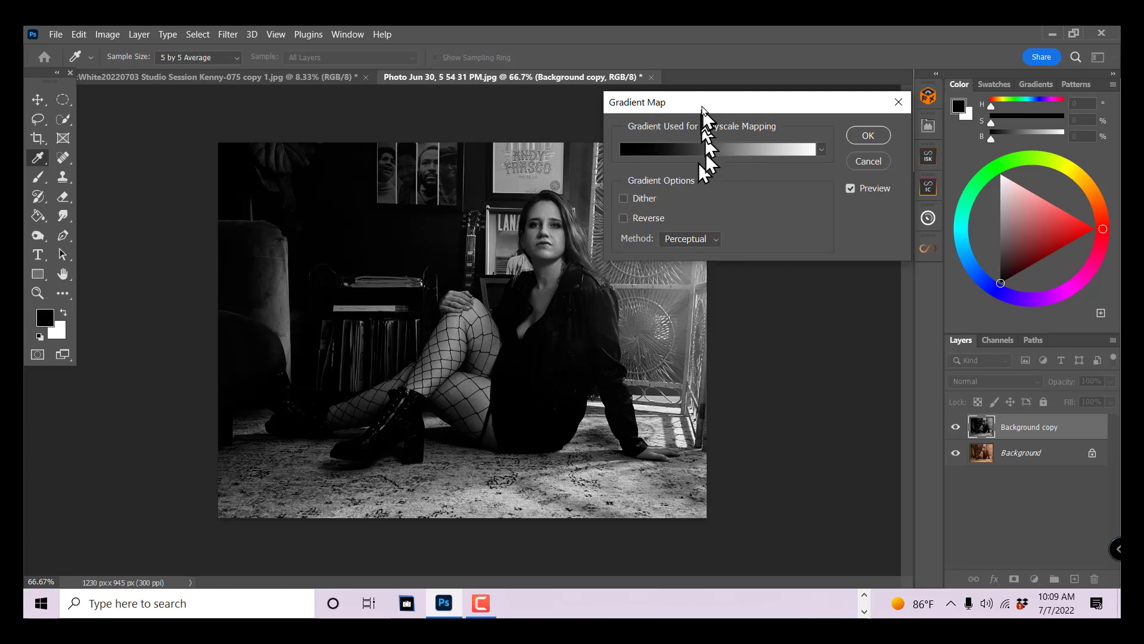
mouse_move(705, 109)
mouse_down()
mouse_move(685, 120)
mouse_move(690, 109)
mouse_up()
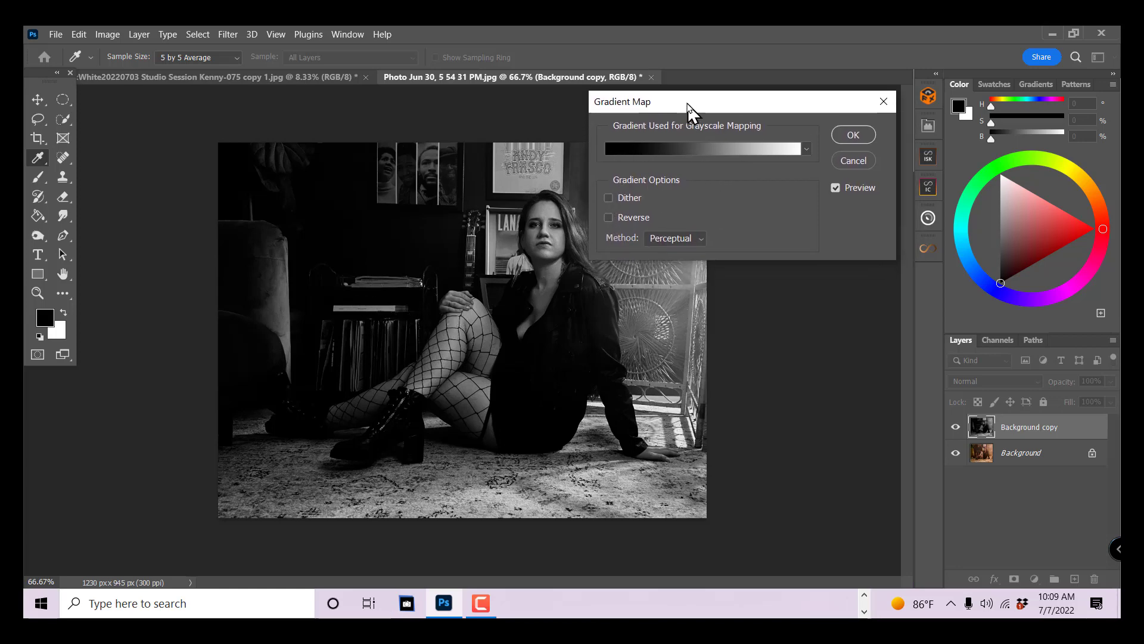
click(702, 149)
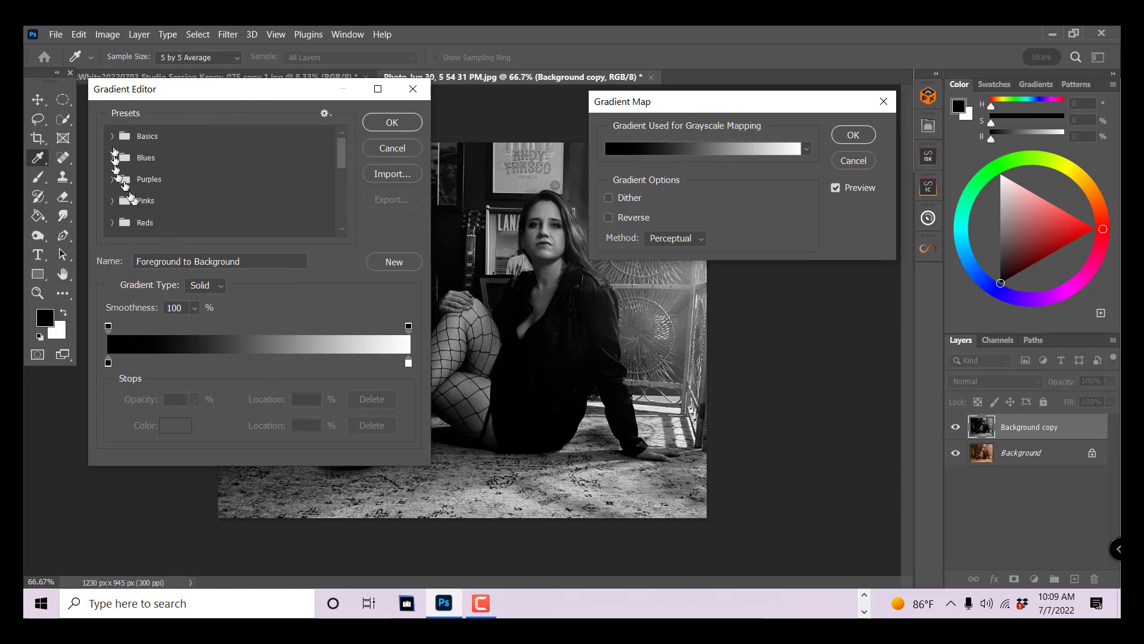
- Try the tan gradient preset from the Basics group and the Blue_03 preset from the Blues group
click(113, 136)
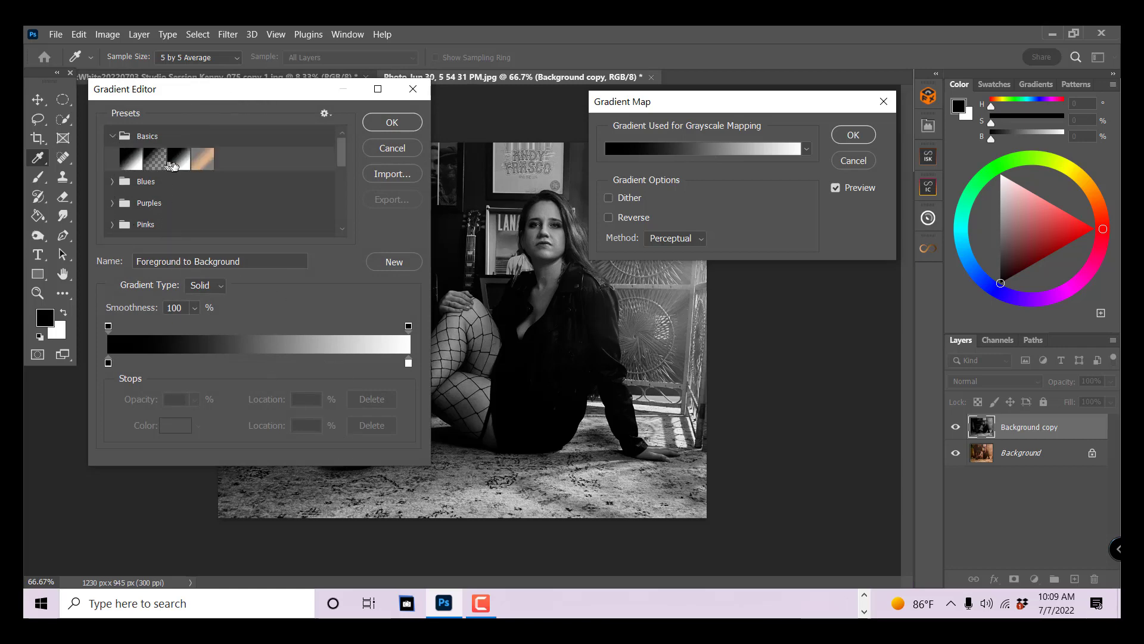
click(198, 162)
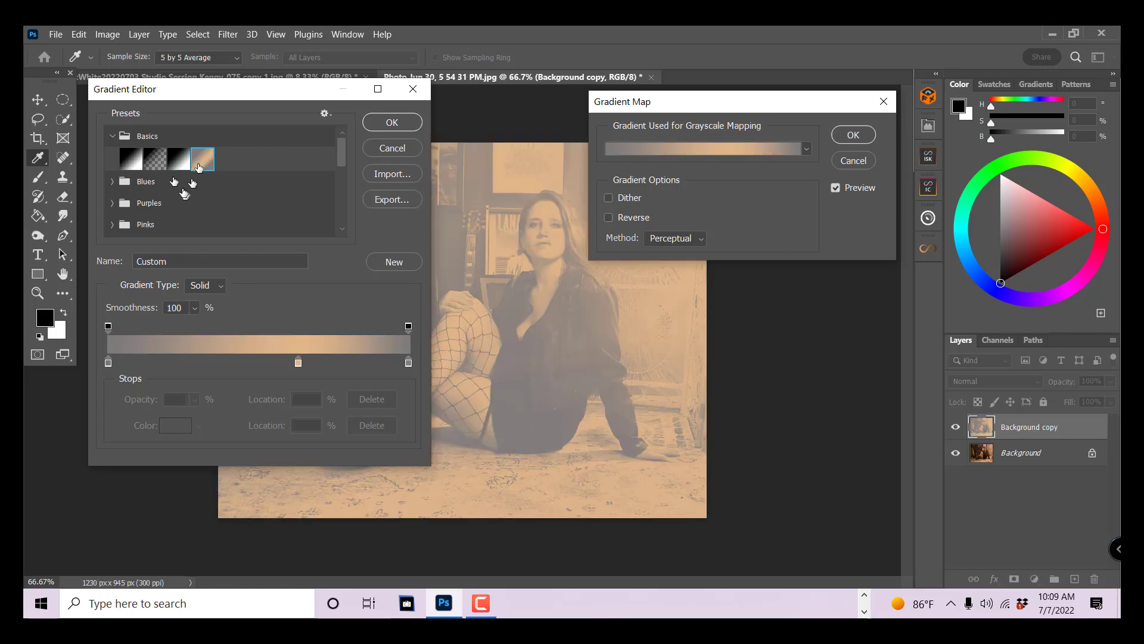
click(112, 182)
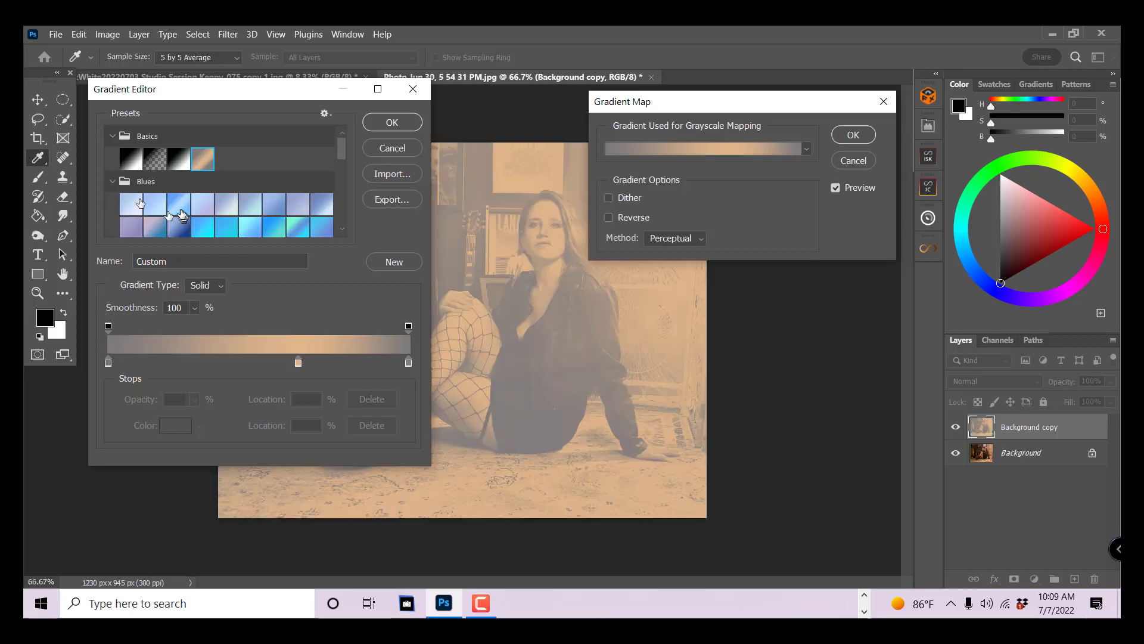
click(180, 211)
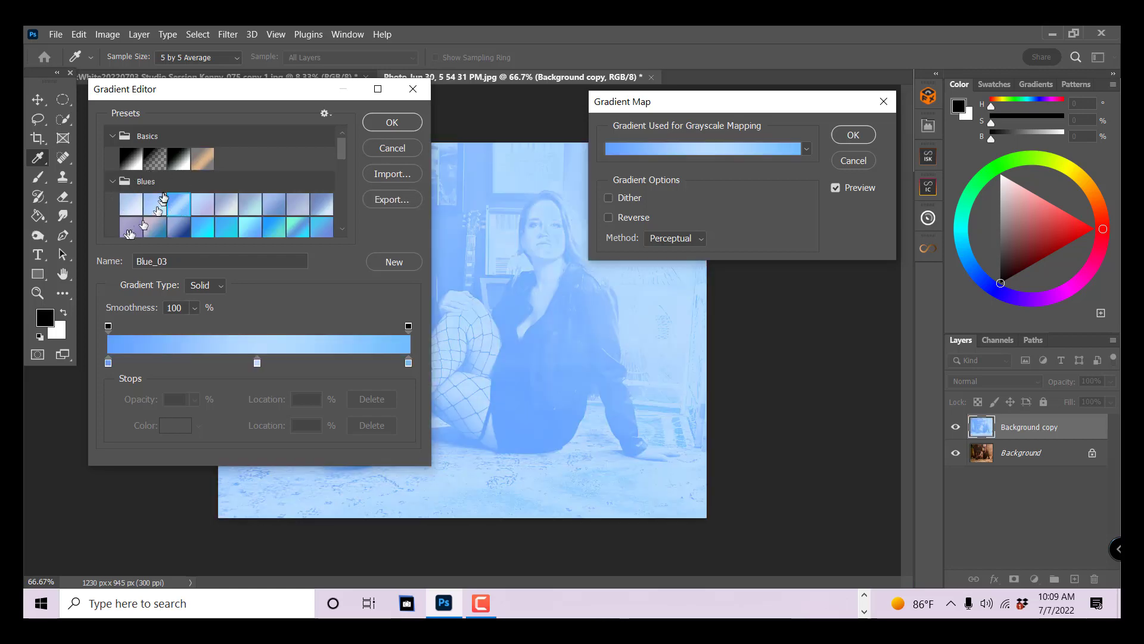
- Try several presets from the Reds group on the photo, including Red_03, Red_05, Red_06 and Red_07
scroll(143, 215, down, 5)
scroll(143, 220, down, 1)
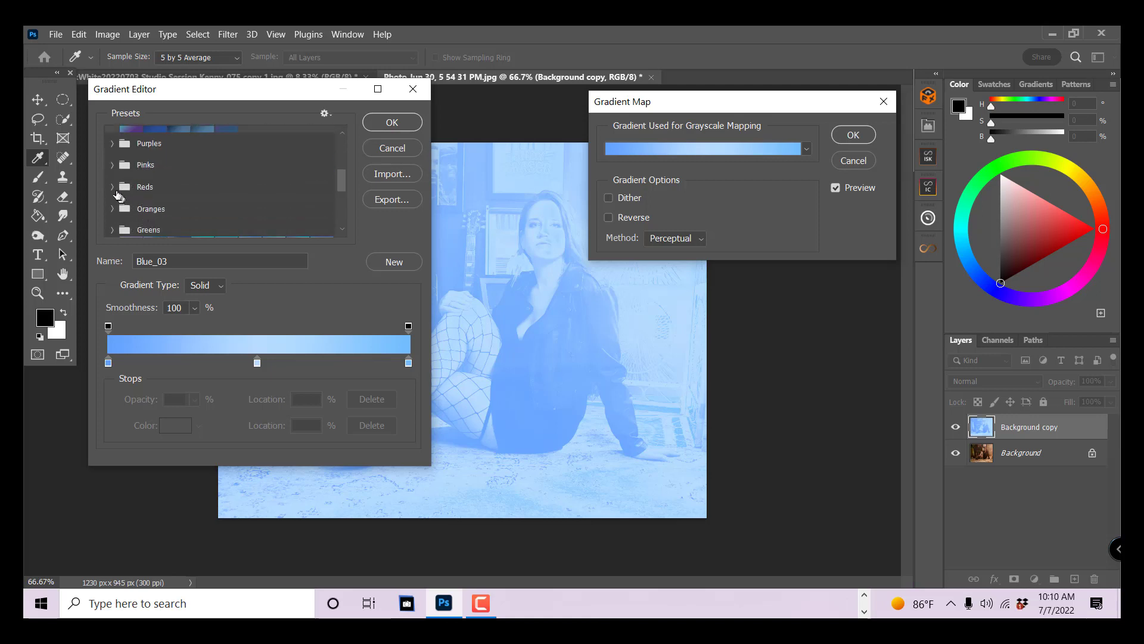
click(114, 190)
click(176, 217)
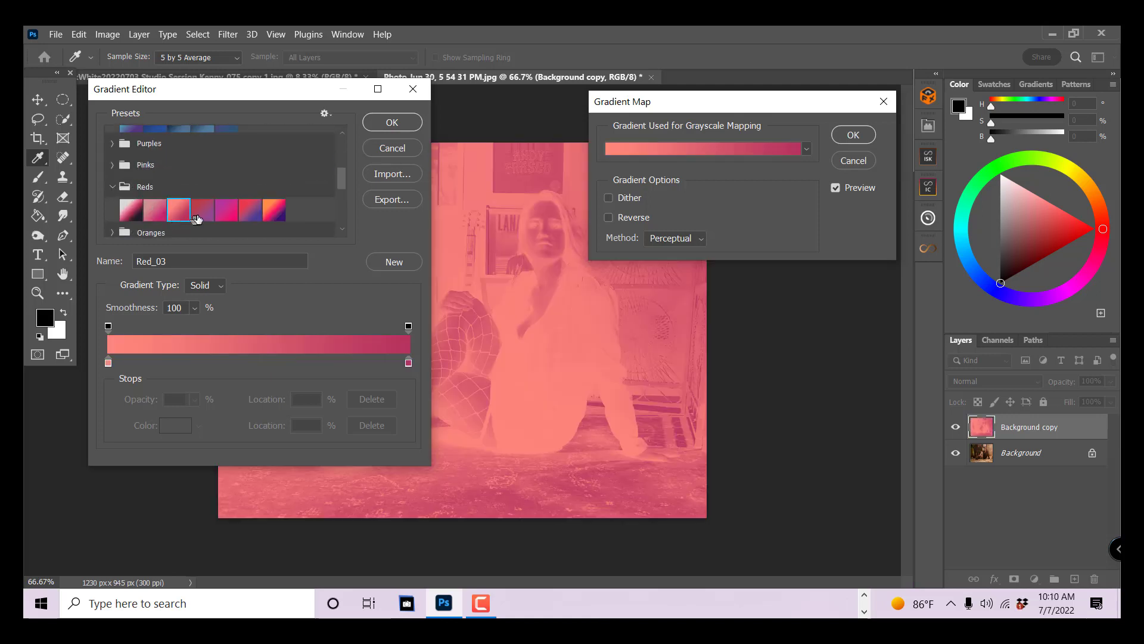
click(198, 220)
click(235, 218)
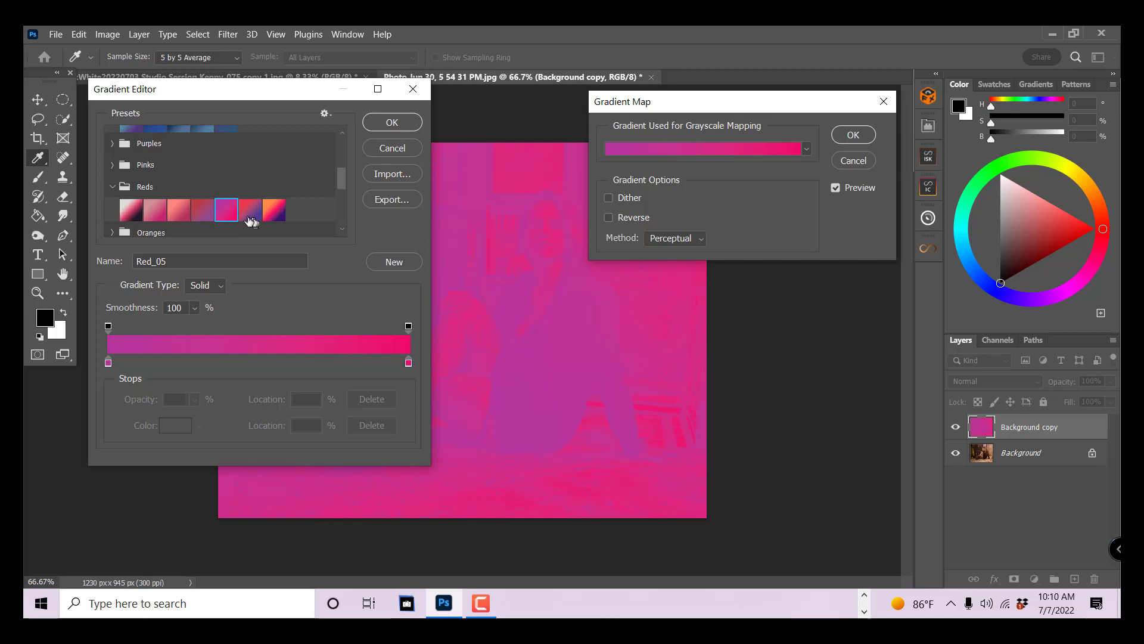
click(248, 217)
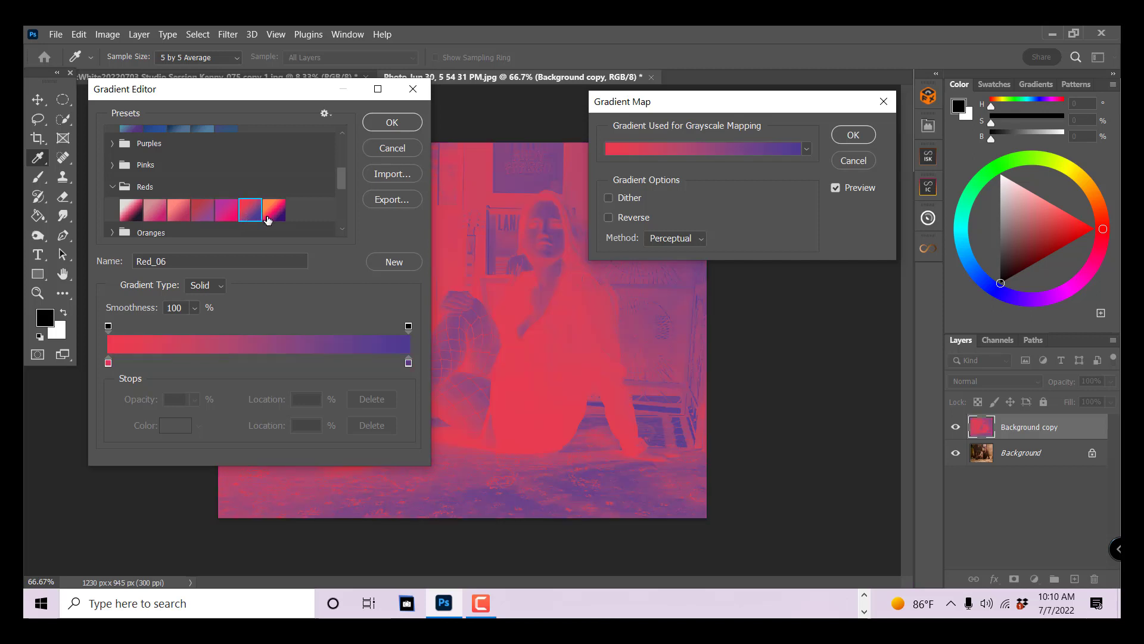
click(275, 213)
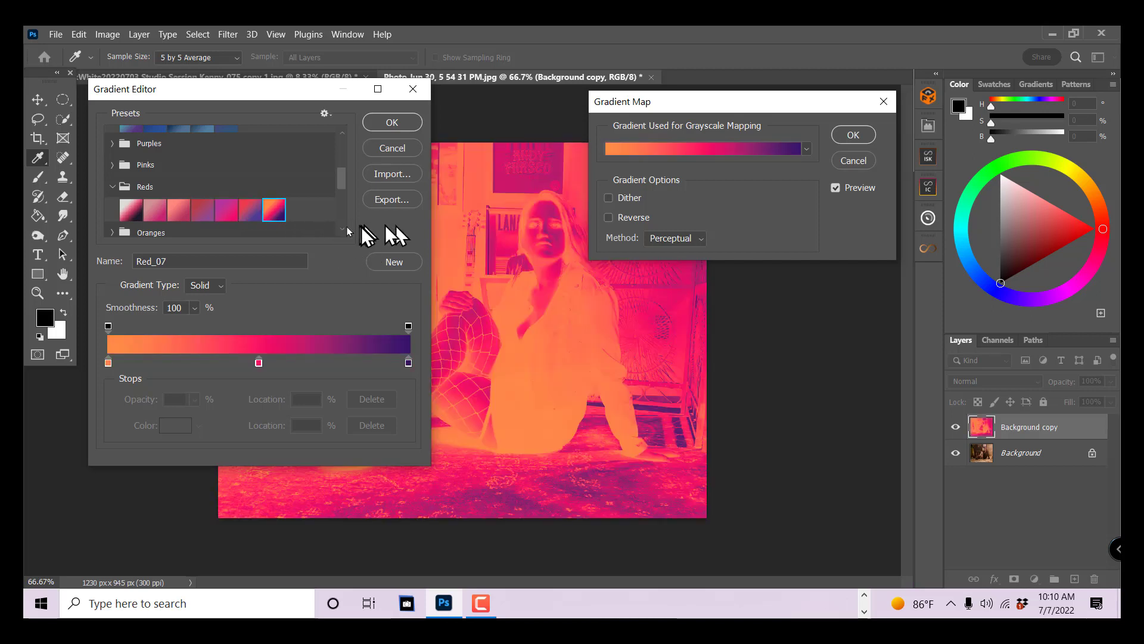
scroll(240, 214, down, 2)
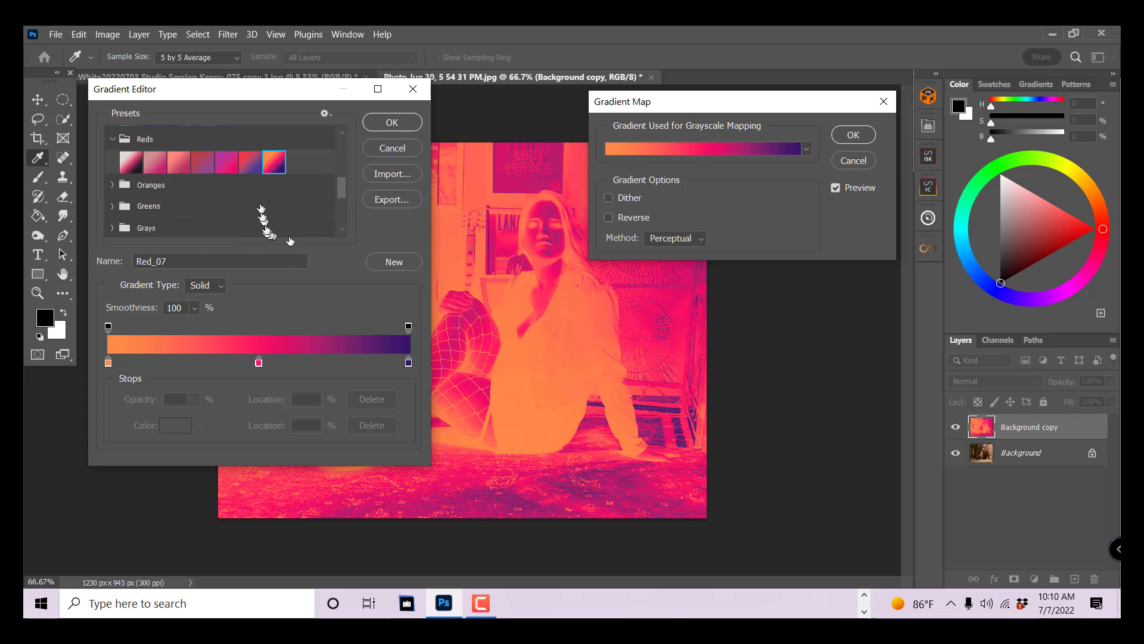
- Choose the Black, White preset from the Basics group and add a colour stop at 45% on the gradient
scroll(268, 220, up, 3)
click(175, 163)
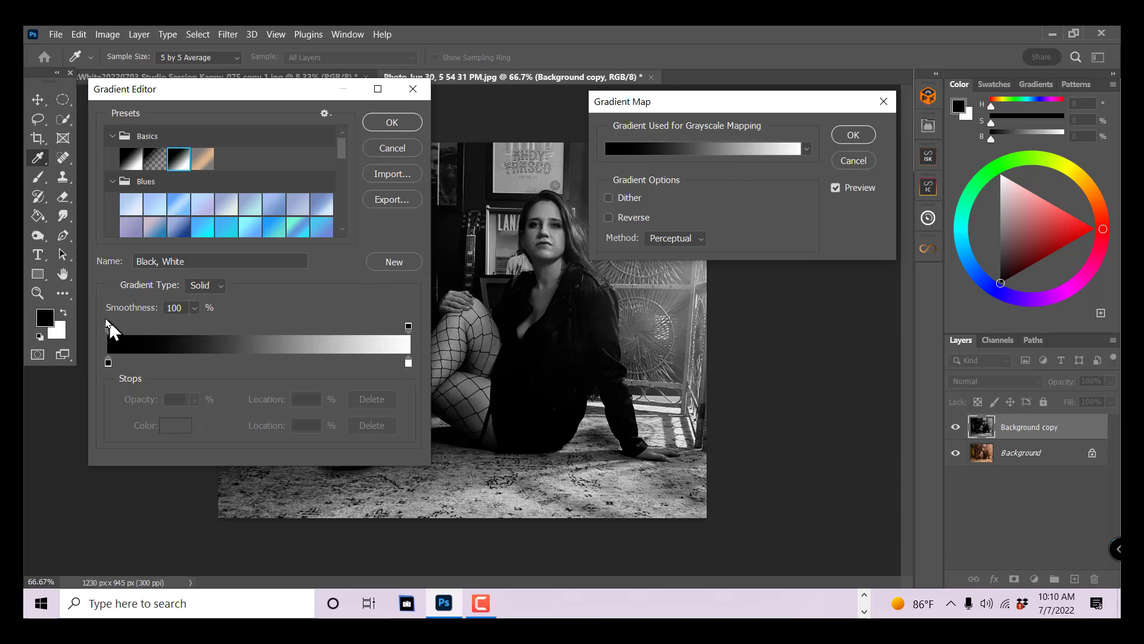
click(244, 363)
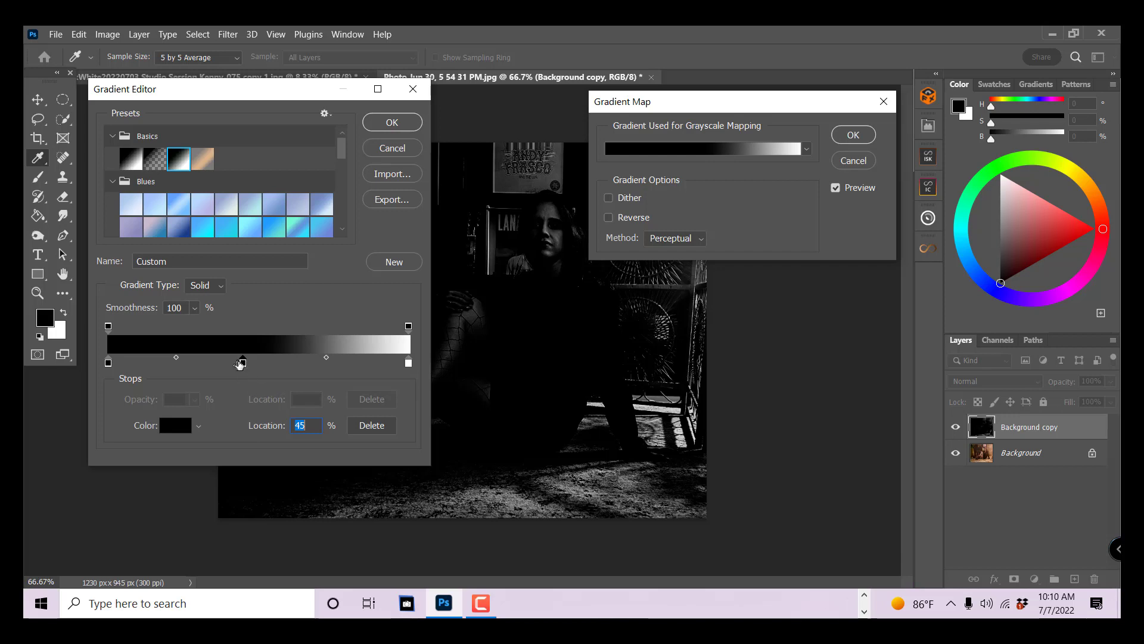
- Compare lighter and darker greys for the new middle stop and set its colour to mid-grey 808080
click(177, 424)
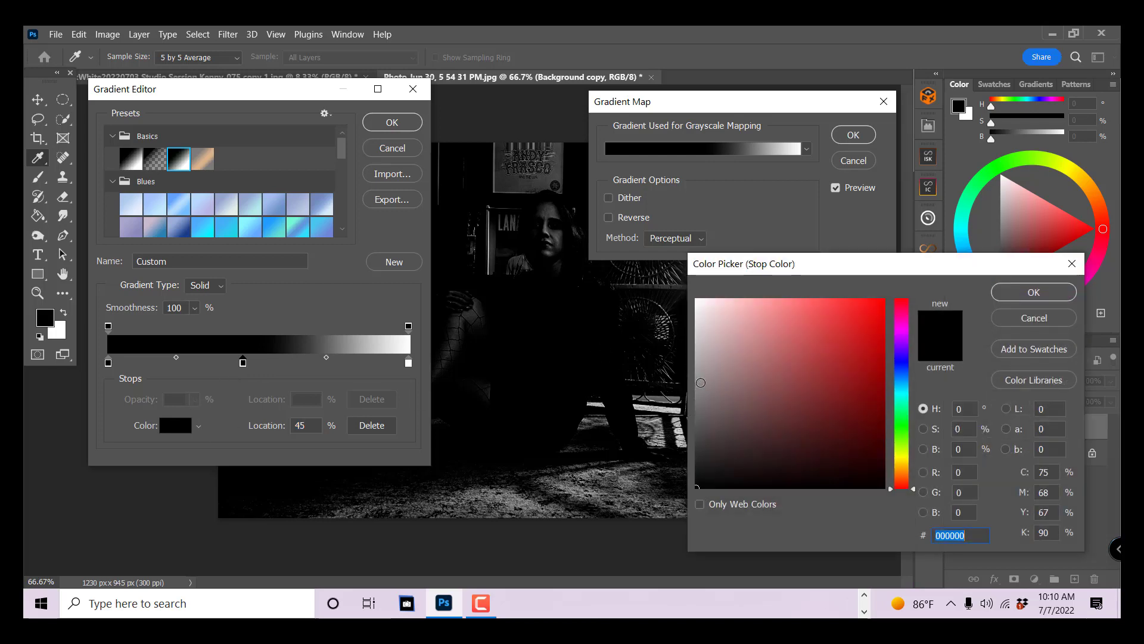
click(698, 386)
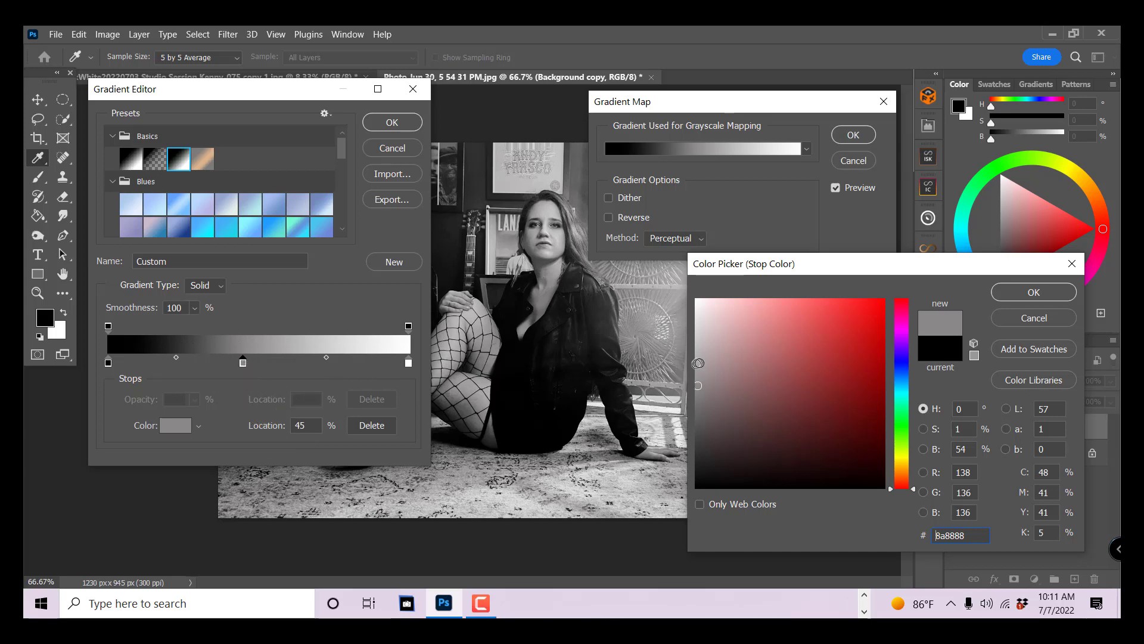
click(699, 363)
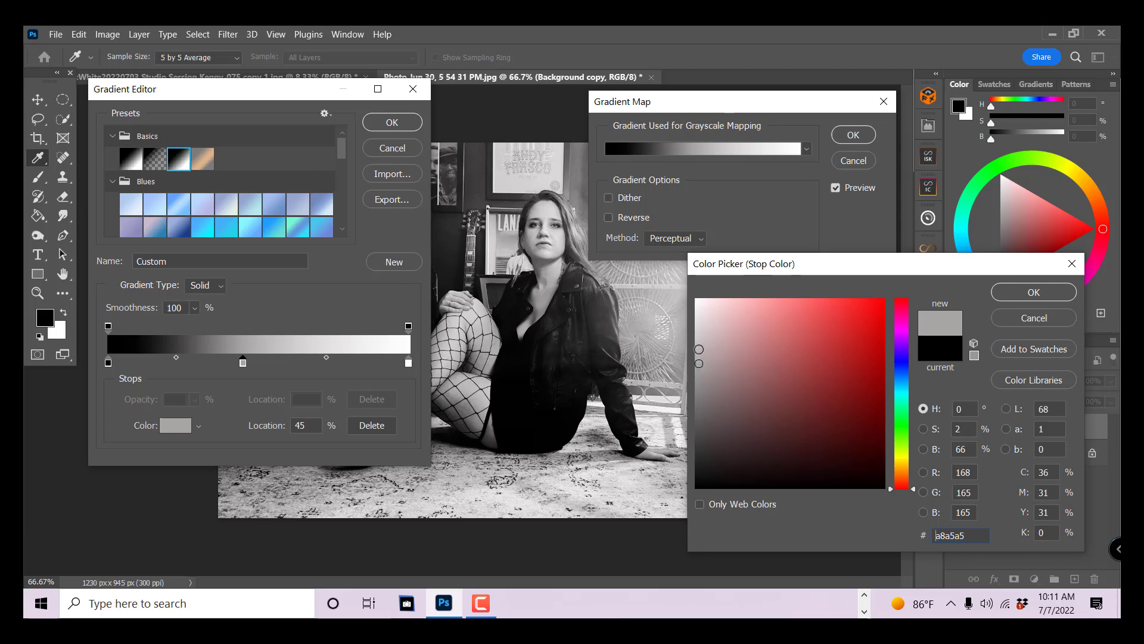
click(699, 349)
drag(698, 350, 698, 381)
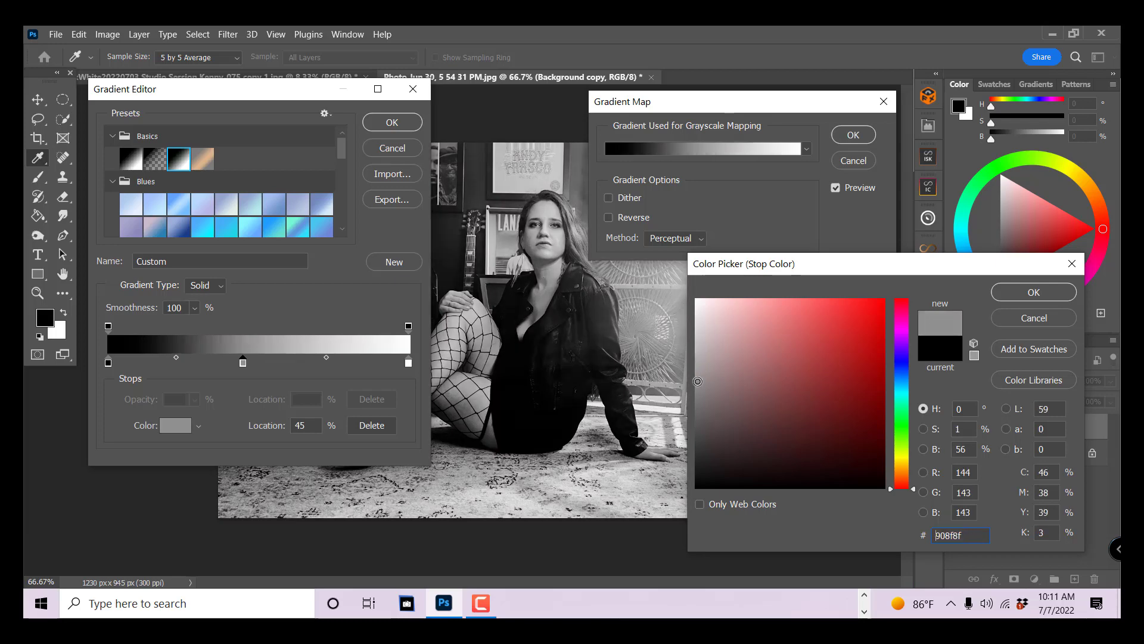
click(696, 412)
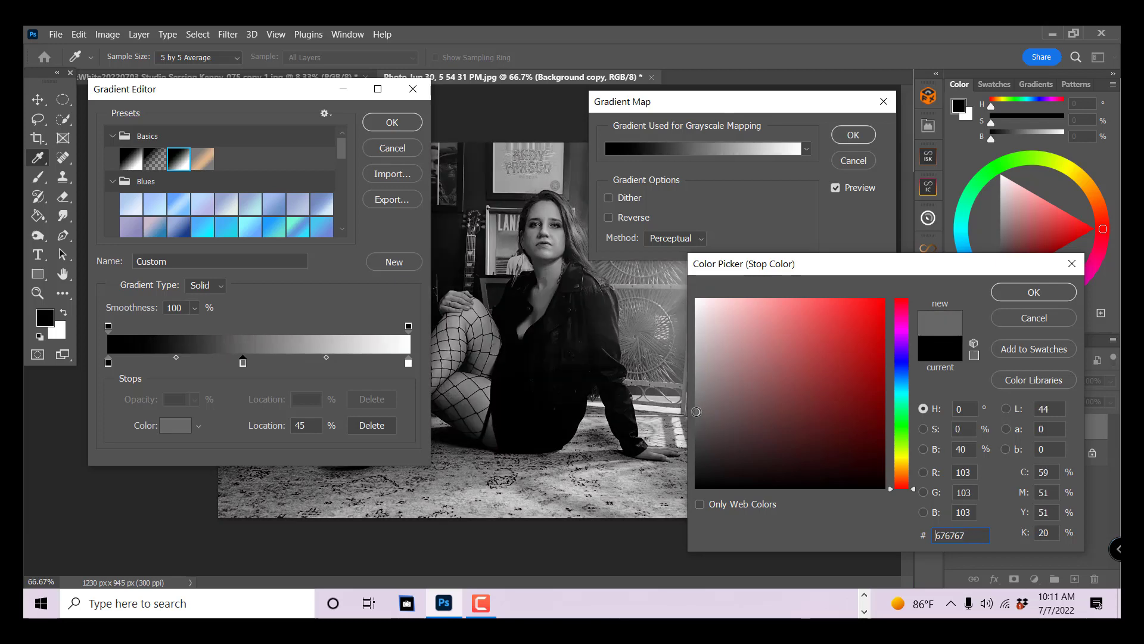
click(697, 429)
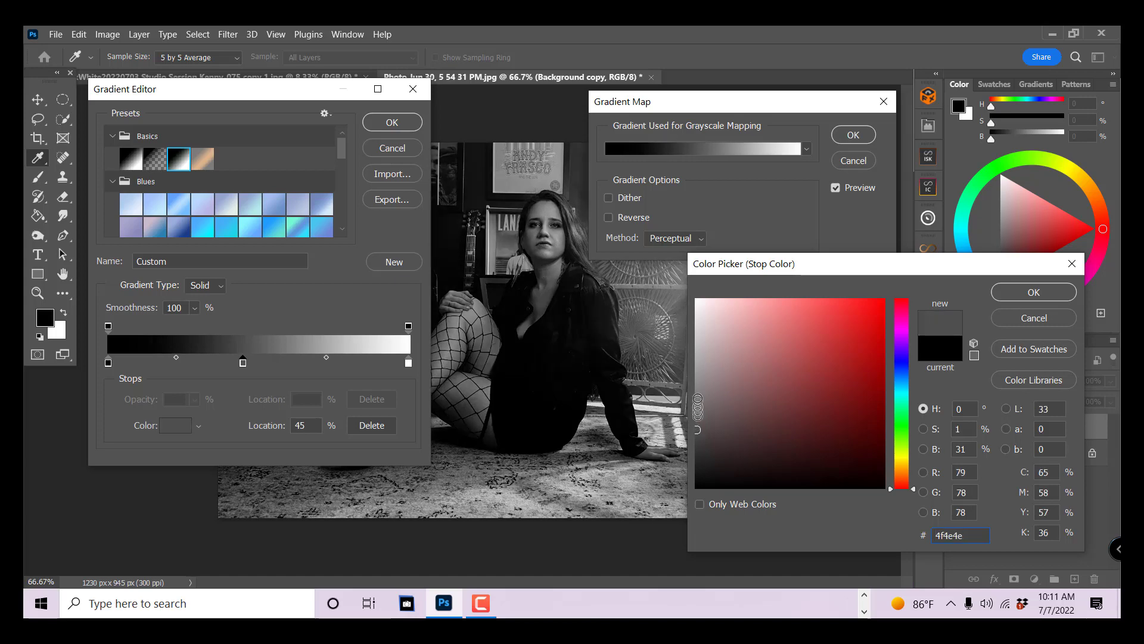
click(698, 396)
click(696, 389)
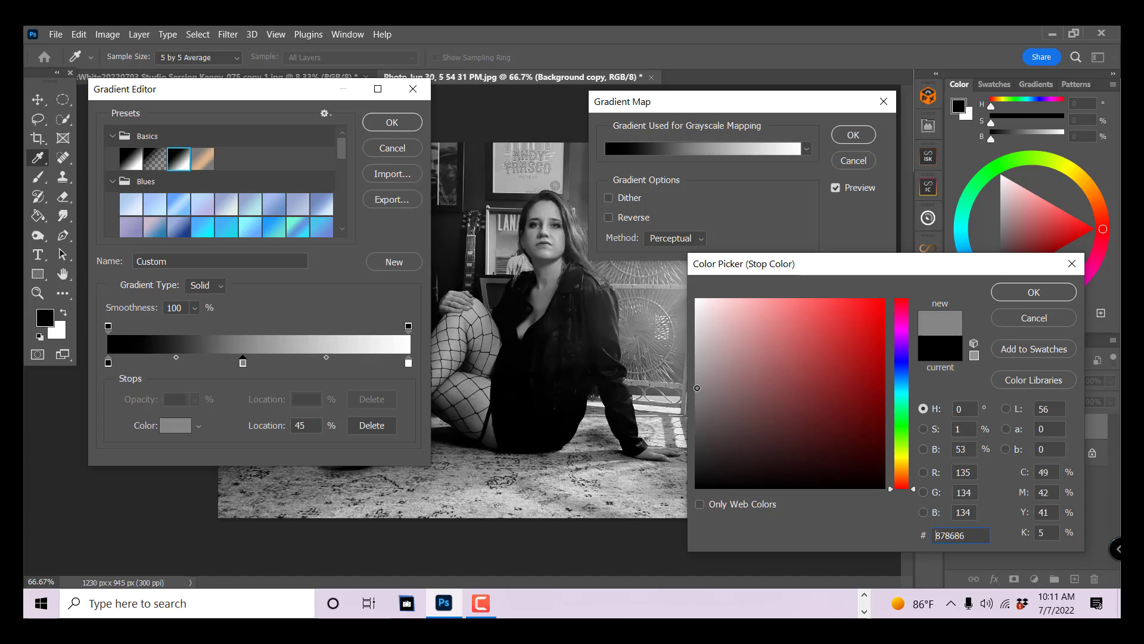
click(697, 393)
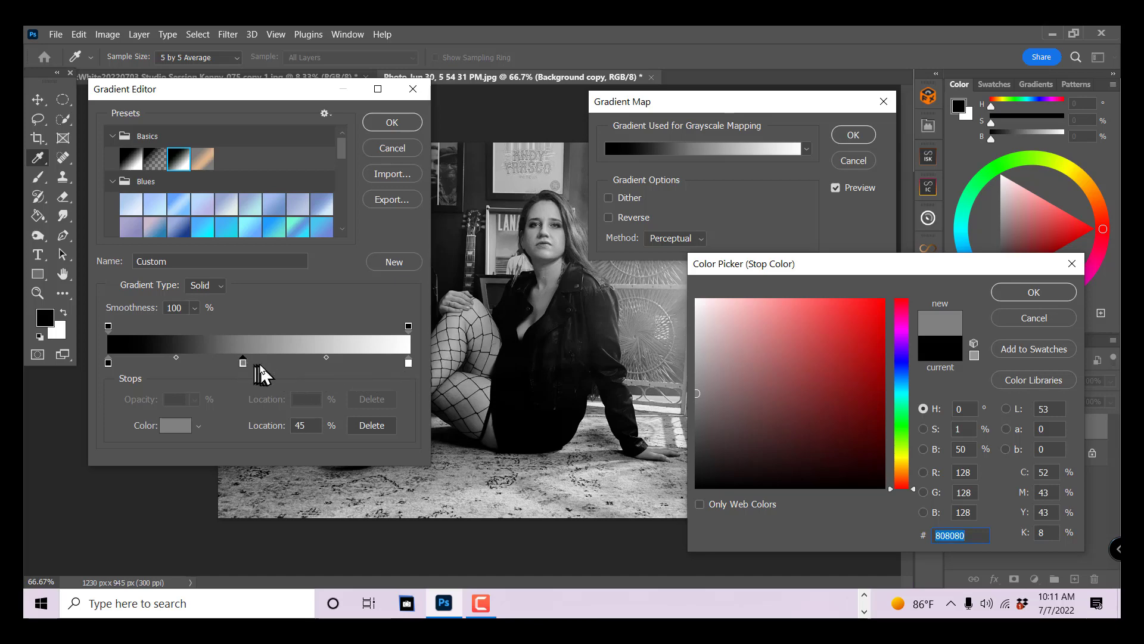
click(1033, 292)
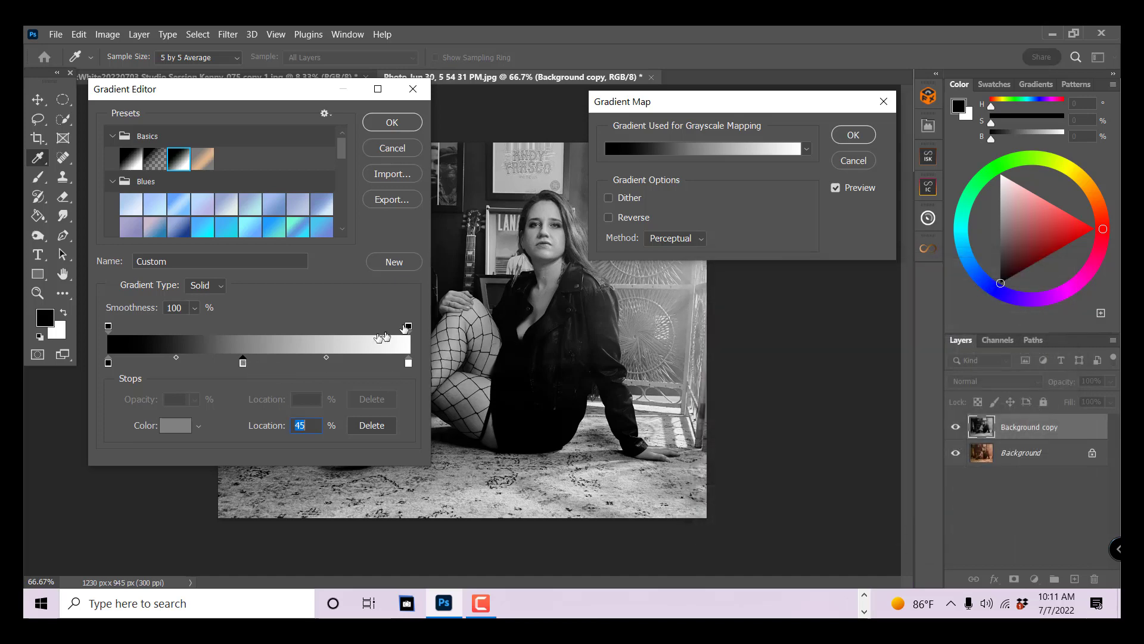
- Try the grey stop at 42% and 58%, and remove it from the gradient
mouse_move(244, 363)
mouse_down()
mouse_move(265, 364)
mouse_move(238, 364)
mouse_up()
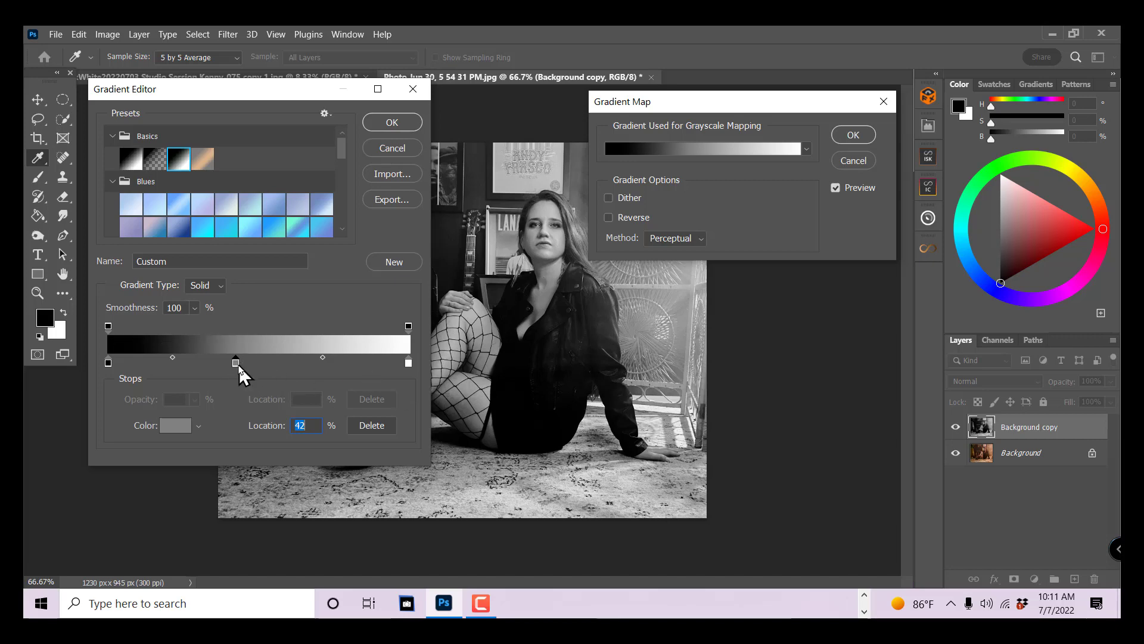
drag(236, 364, 282, 363)
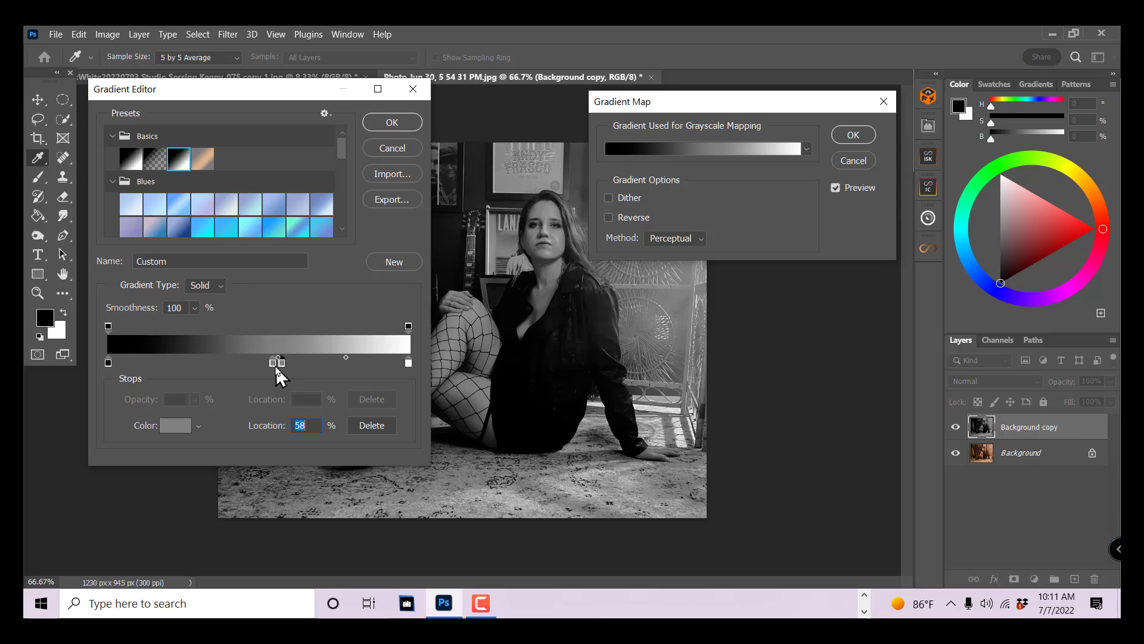
drag(282, 363, 262, 388)
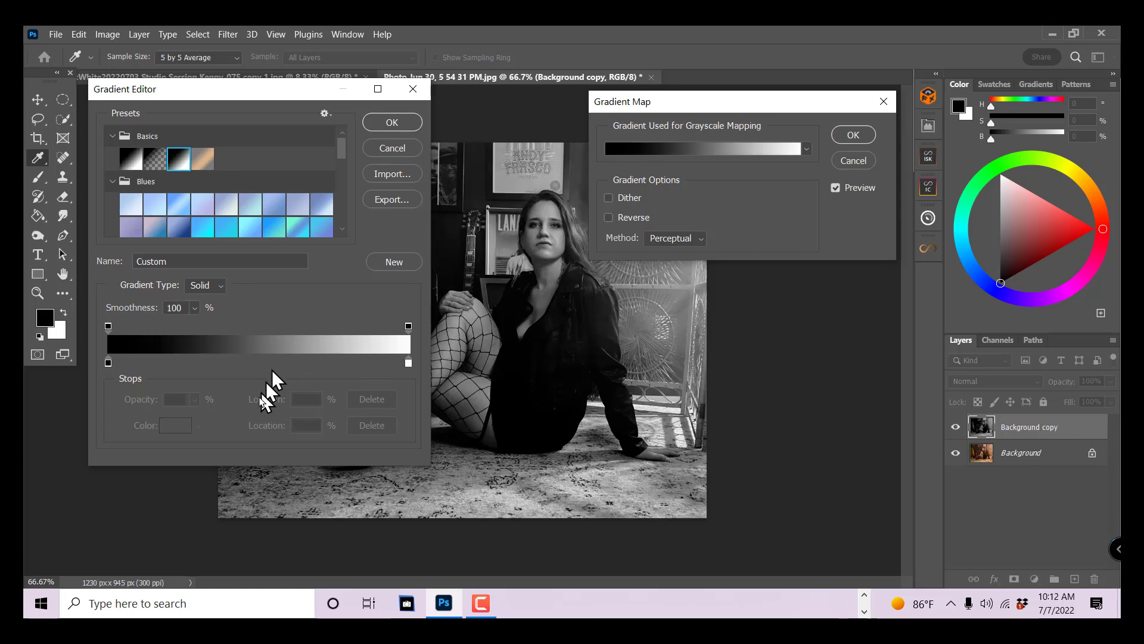
- Add a grey stop near the middle of the gradient and adjust its location to 44%
click(254, 362)
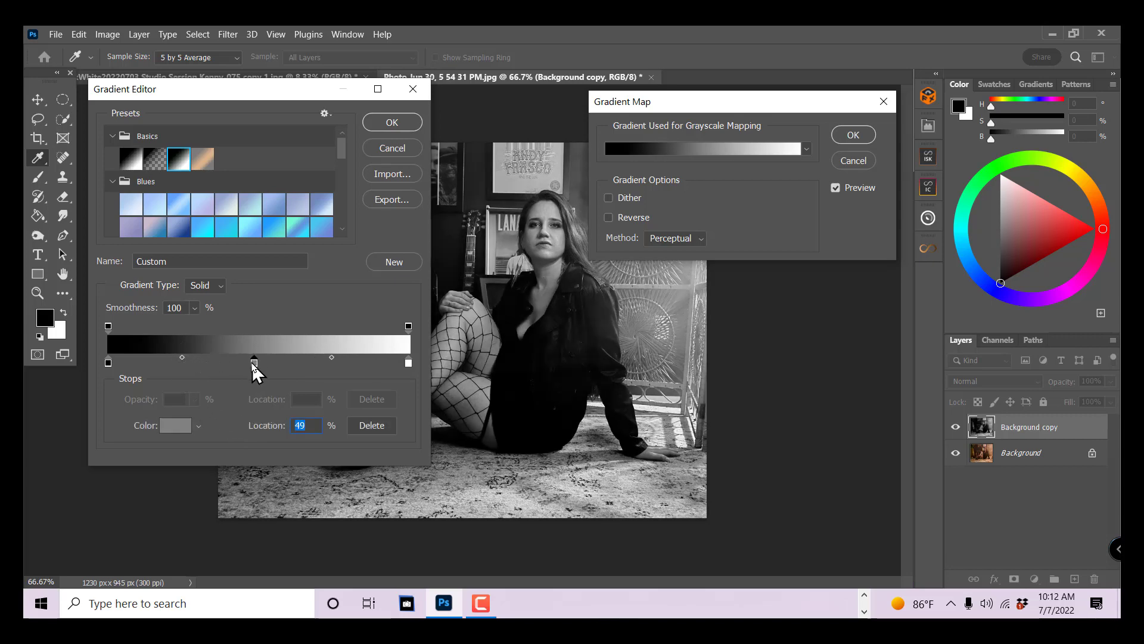
drag(253, 366, 224, 370)
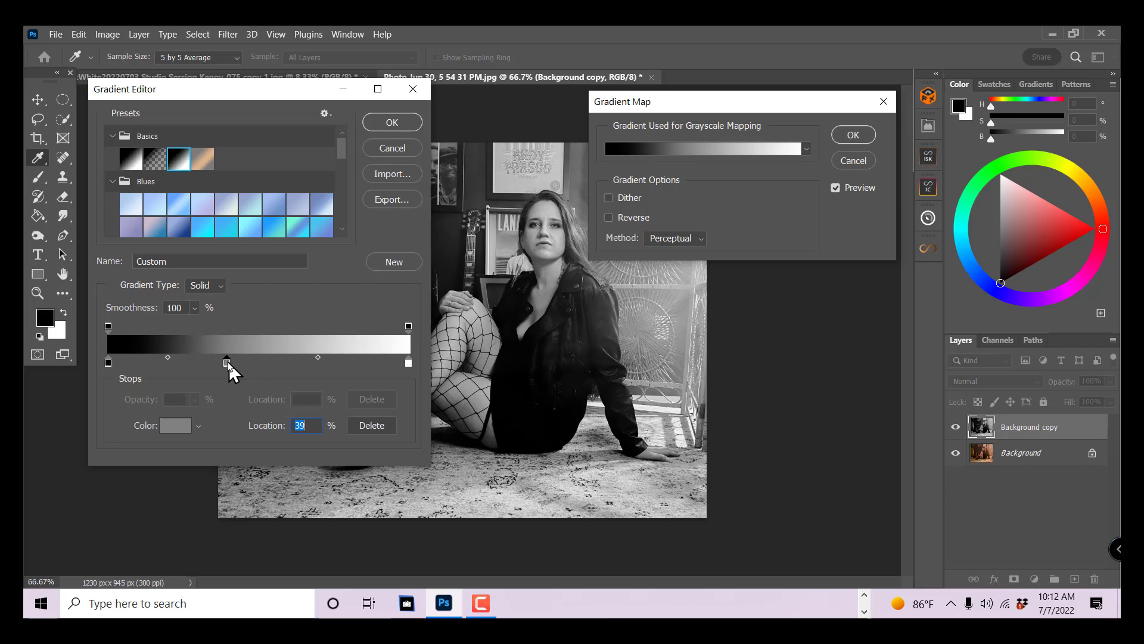
mouse_move(229, 367)
mouse_down()
mouse_move(258, 368)
mouse_move(244, 369)
mouse_up()
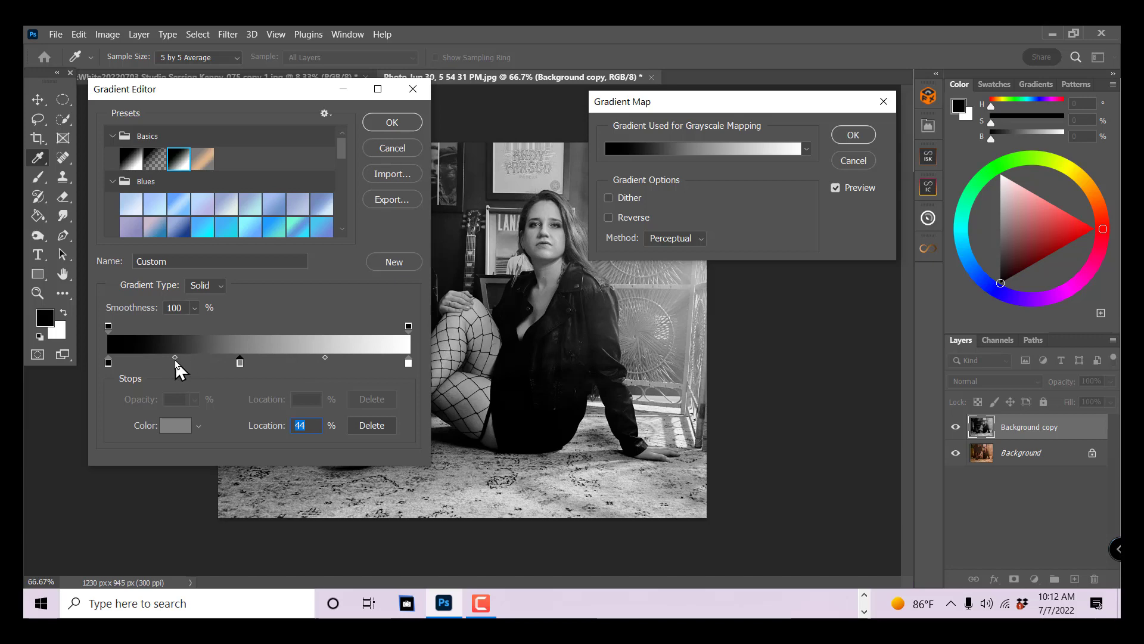
- Shift the black-to-grey midpoint to 43% and the grey-to-white midpoint to 36%
drag(176, 358, 164, 357)
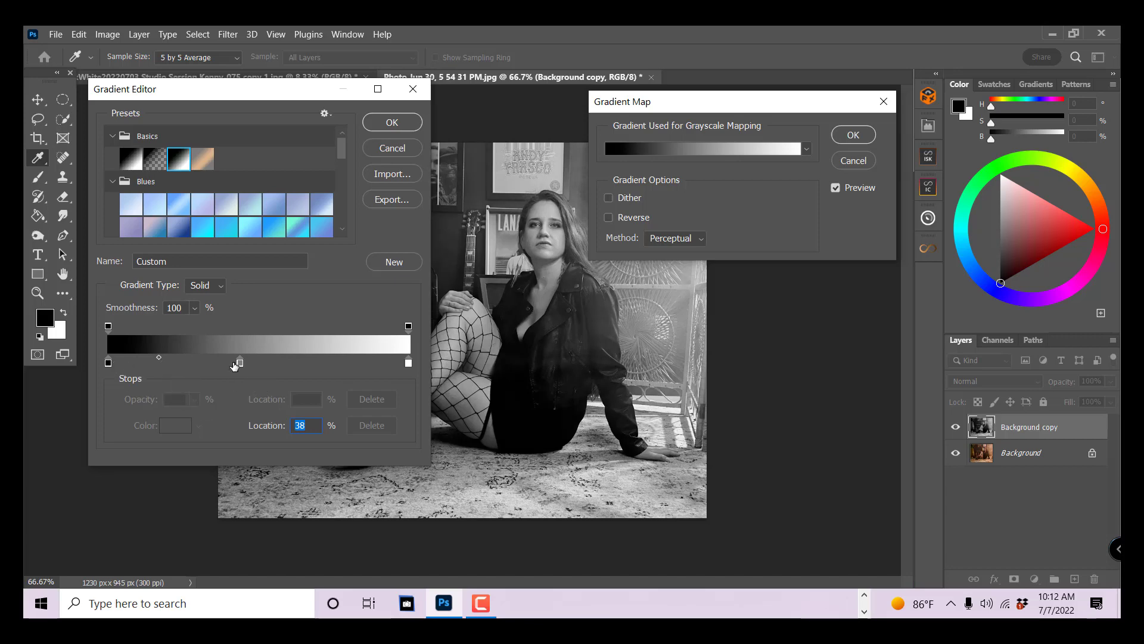
drag(159, 358, 166, 359)
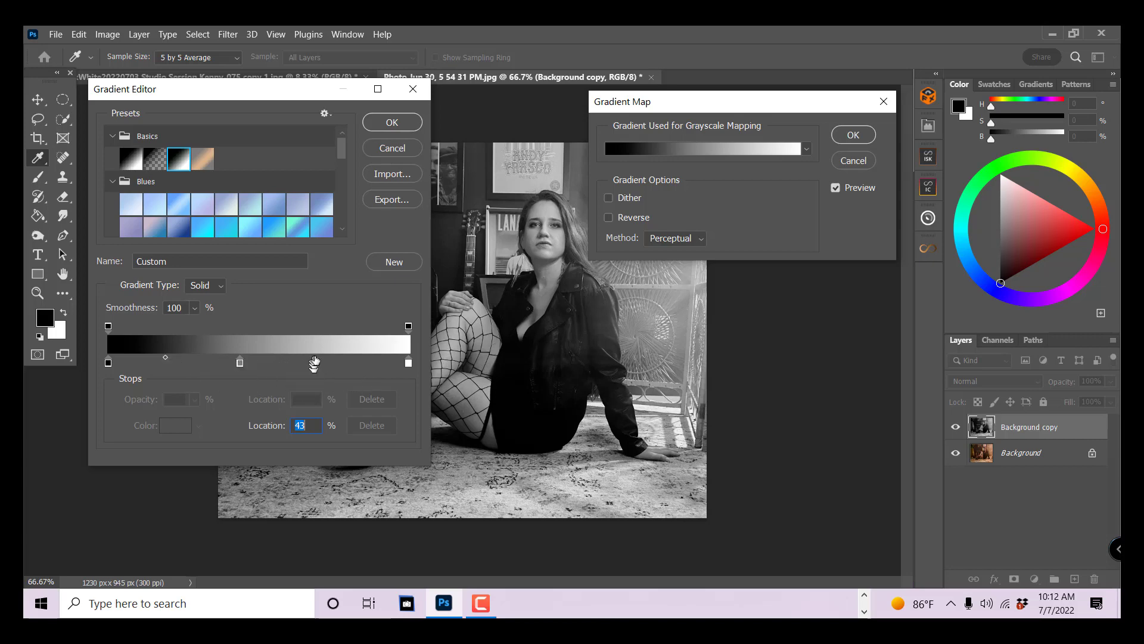
click(241, 363)
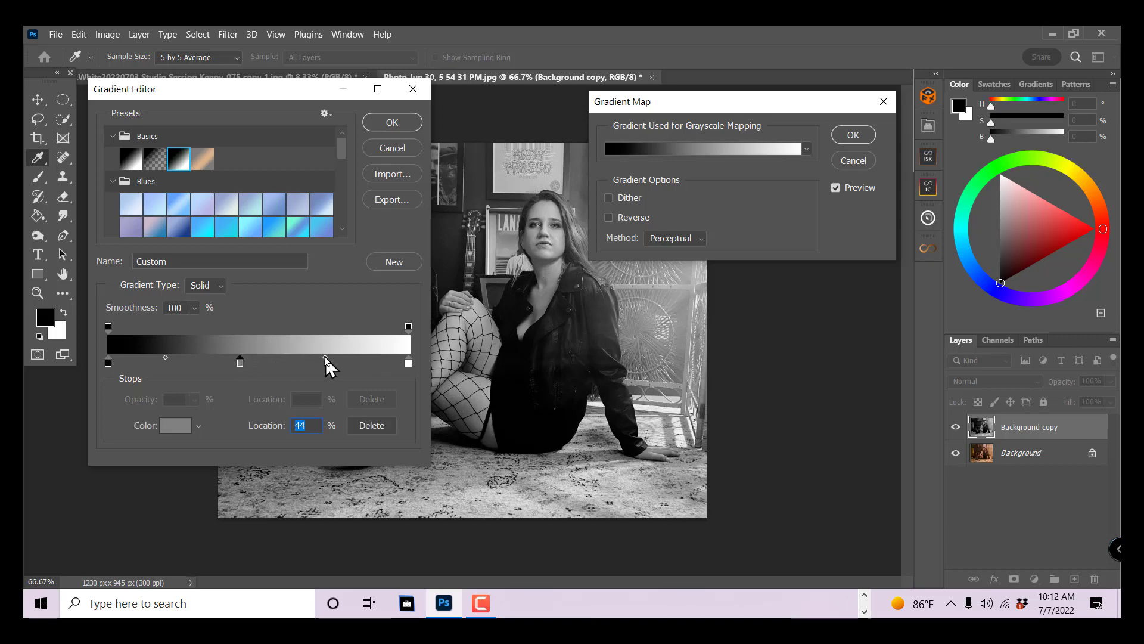
drag(326, 359, 303, 358)
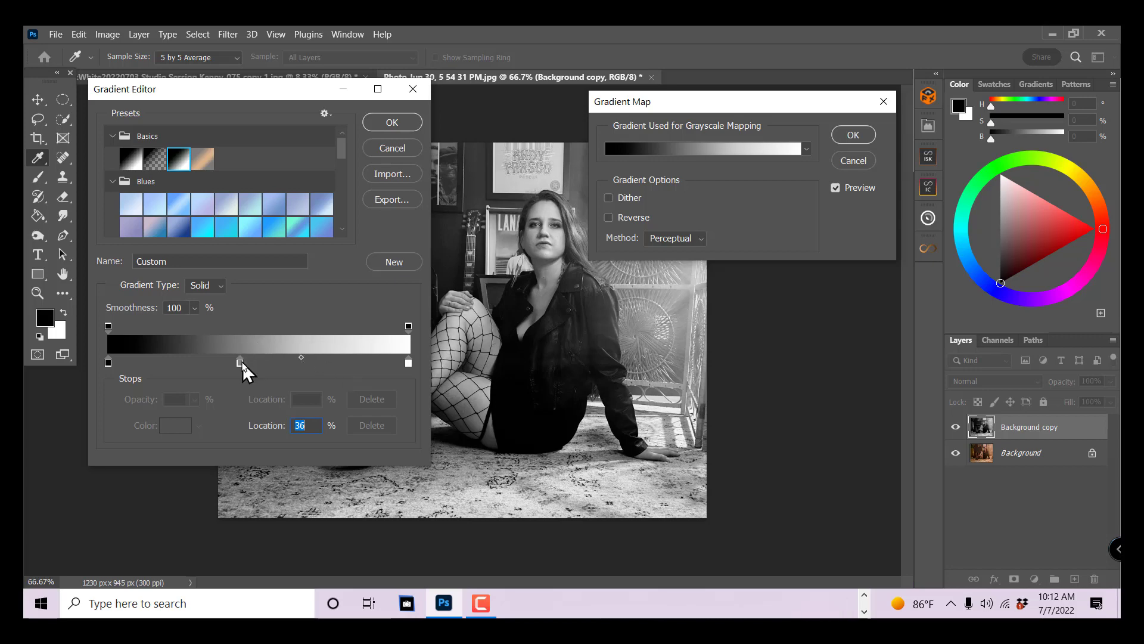
- Set the grey-to-white midpoint to 54% and move the grey stop to 43%
drag(302, 359, 333, 359)
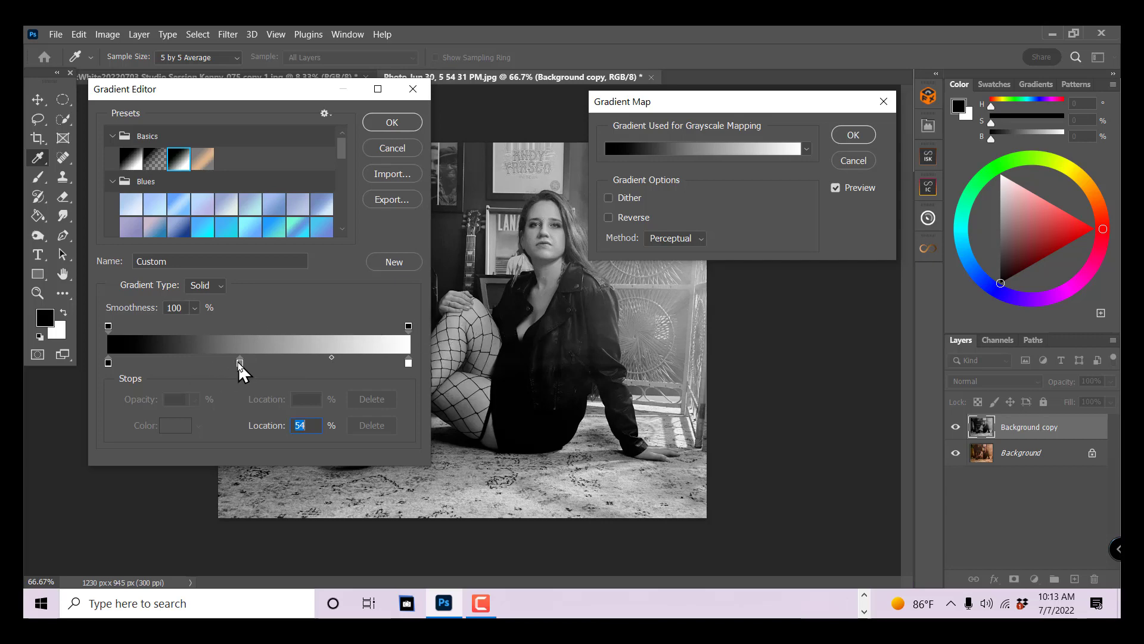
mouse_move(240, 363)
mouse_down()
mouse_move(230, 367)
mouse_move(239, 370)
mouse_up()
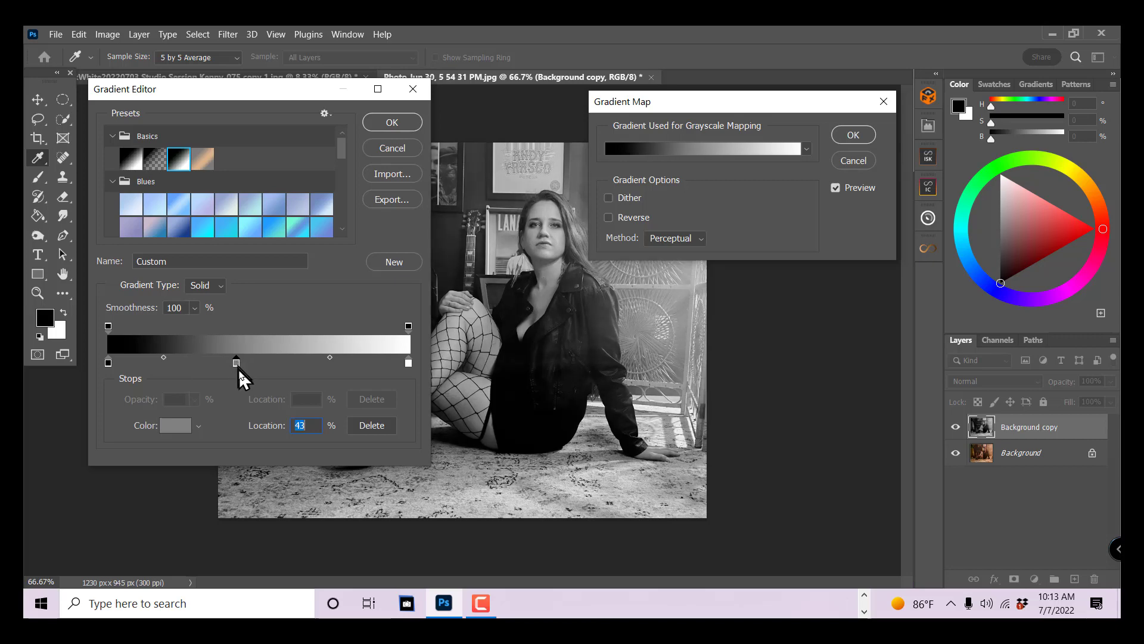
- Try a second, light grey c3c1c1 stop at 70% and 72%, and remove it from the gradient
click(322, 363)
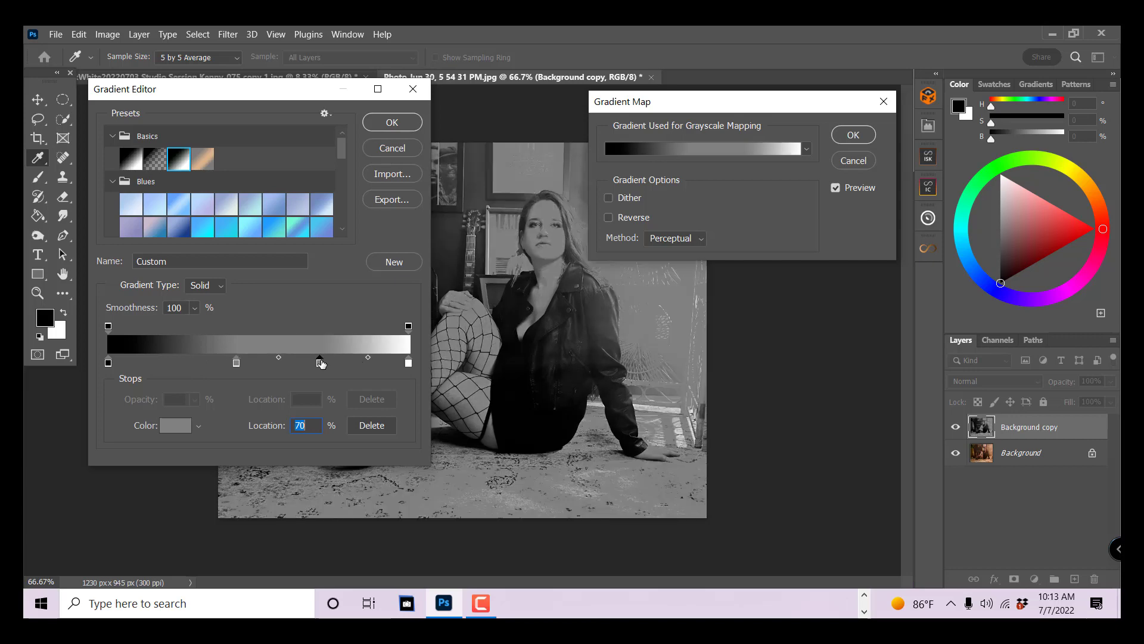
click(175, 425)
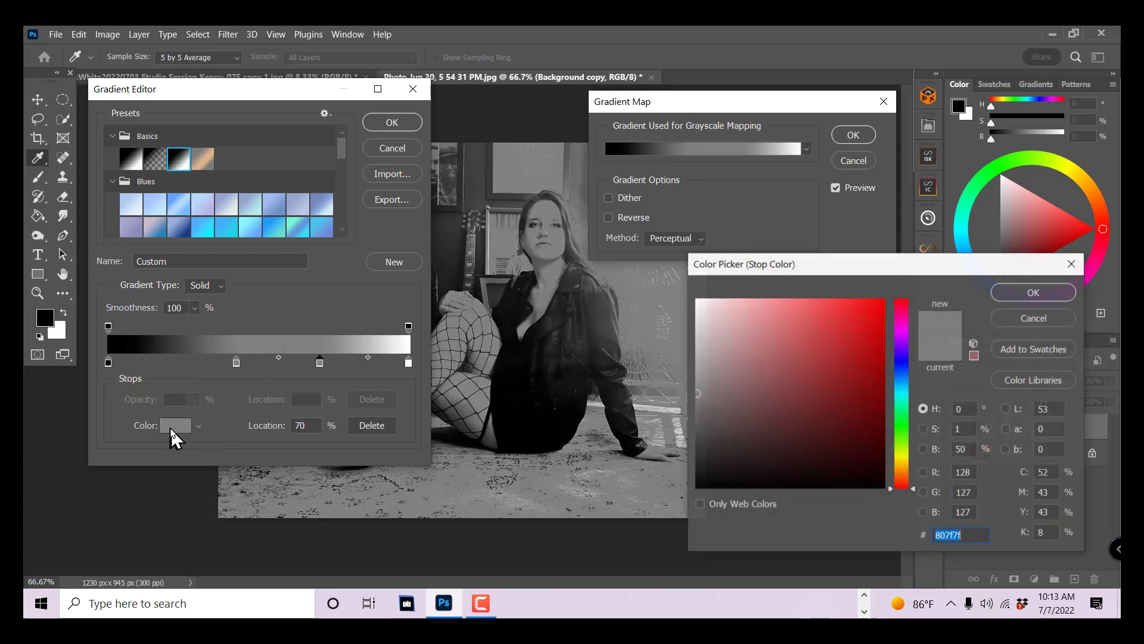
drag(698, 361, 698, 344)
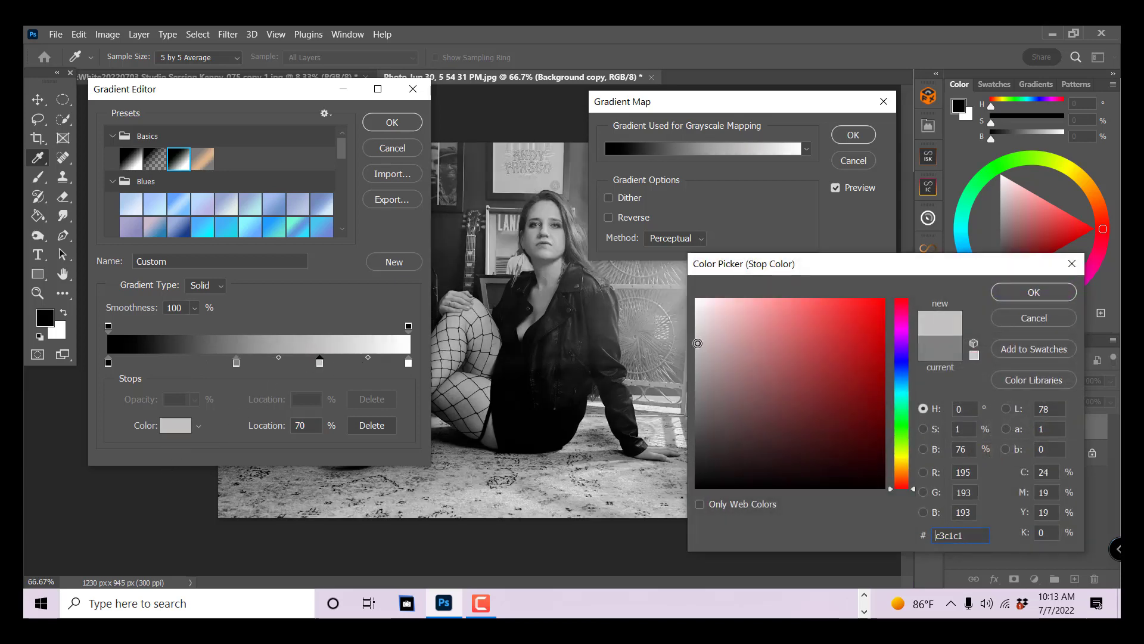
click(1034, 292)
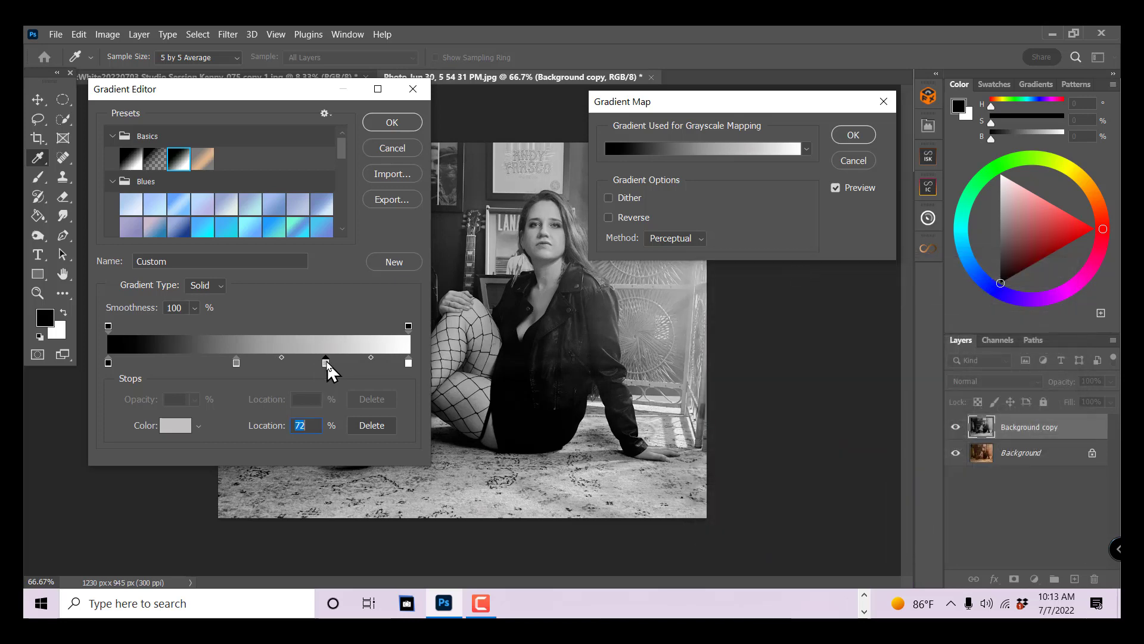
mouse_move(327, 364)
mouse_down()
mouse_move(378, 363)
mouse_move(371, 384)
mouse_move(329, 365)
mouse_move(326, 379)
mouse_up()
click(322, 363)
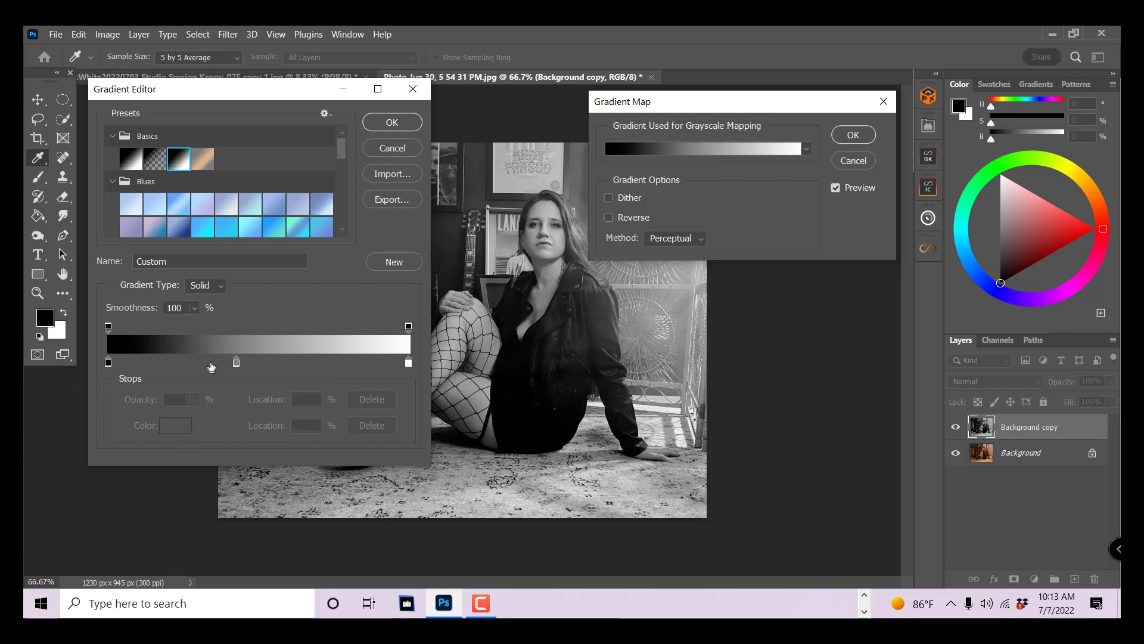
- Keep the grey stop at 43%, save the gradient as a new preset, and apply the Gradient Map
click(236, 363)
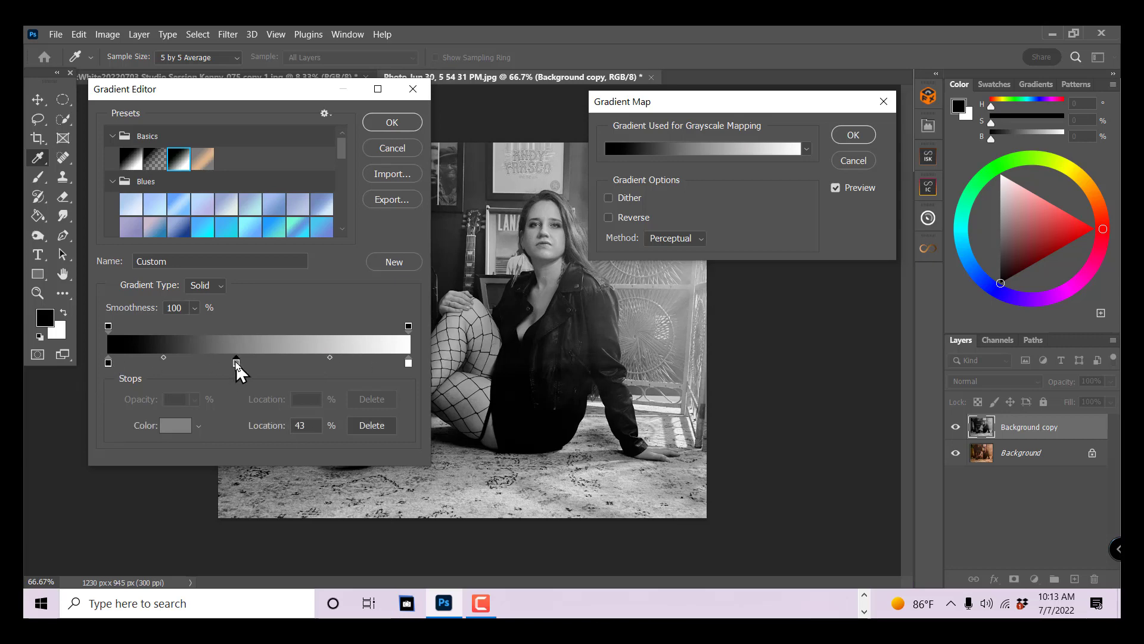
drag(250, 369, 238, 365)
click(394, 261)
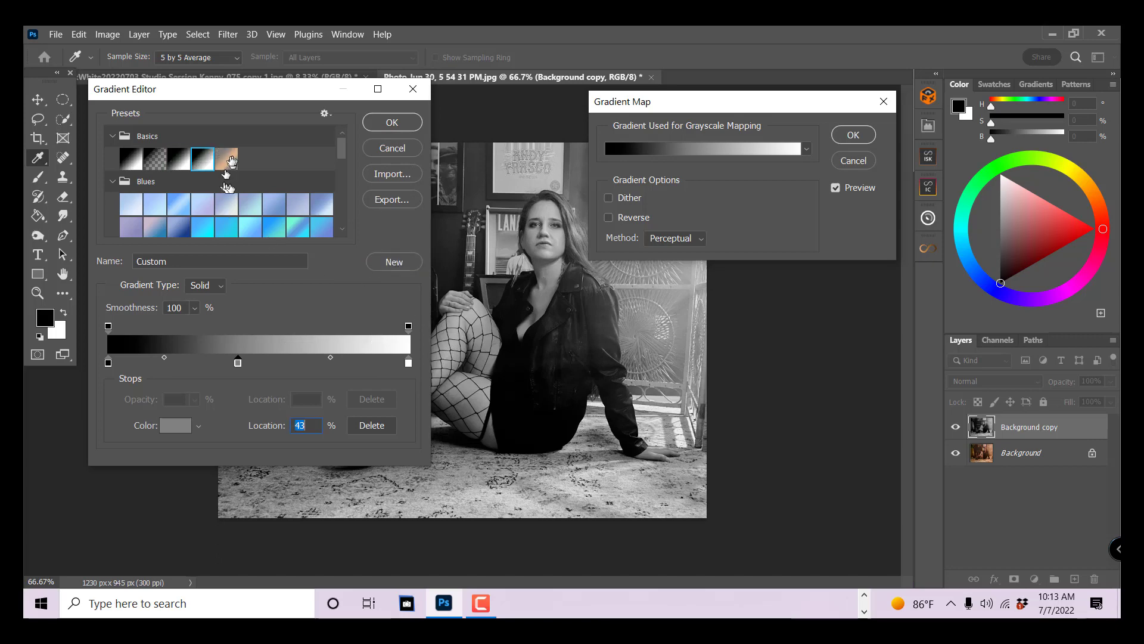
click(389, 123)
click(853, 136)
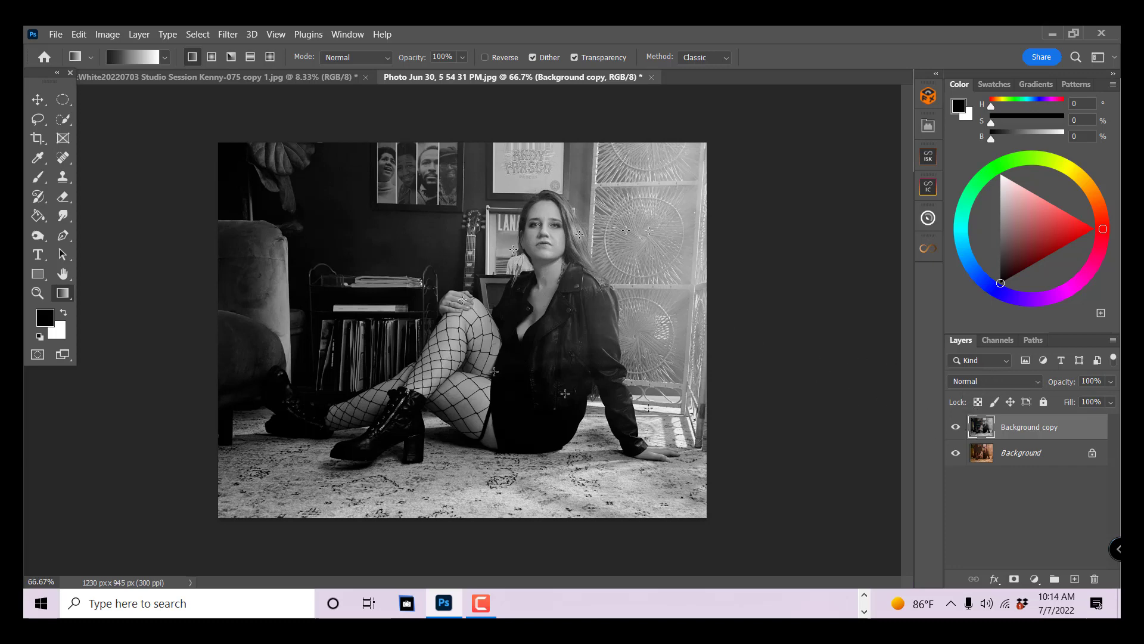
- Compare the black-and-white Background copy layer with the colour original and set the layer's blend mode to Soft Light
click(954, 429)
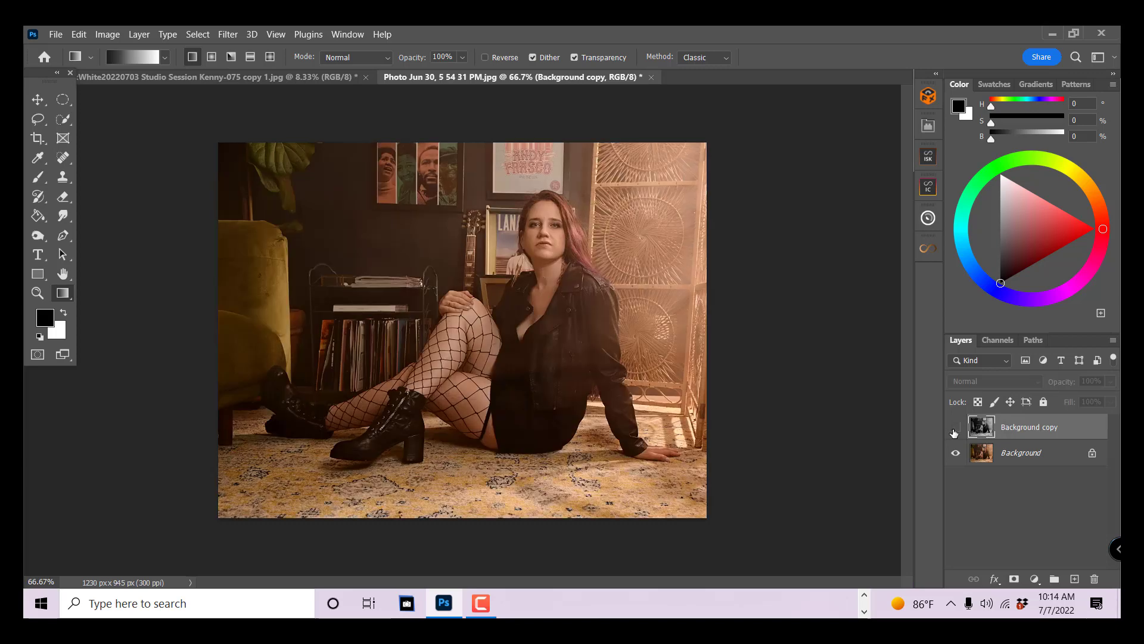
click(955, 428)
click(1007, 385)
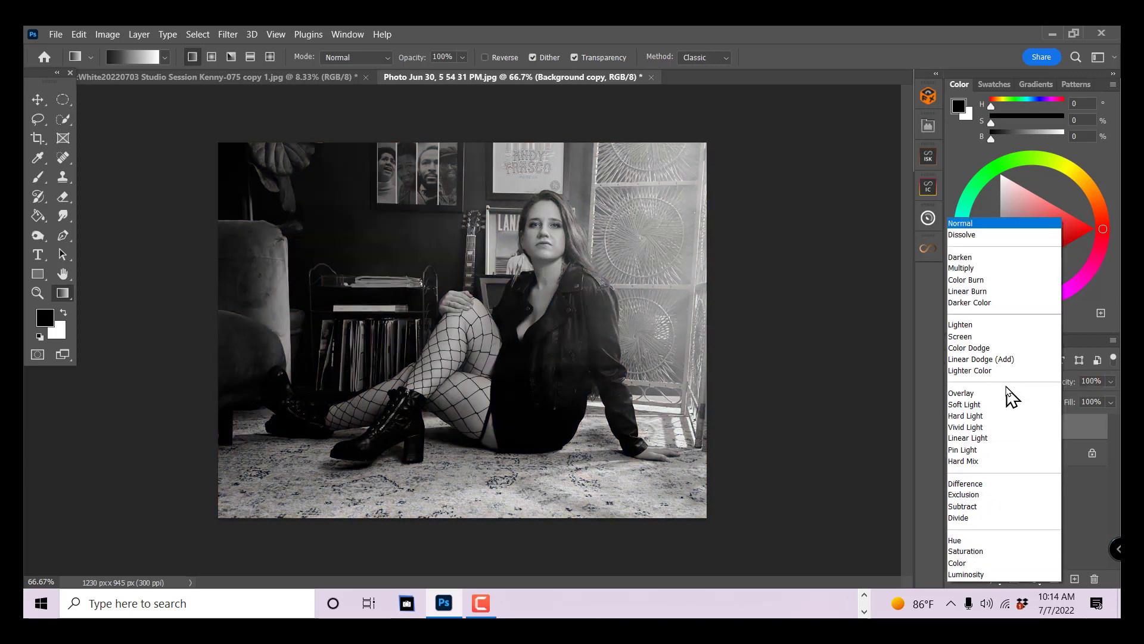
click(992, 405)
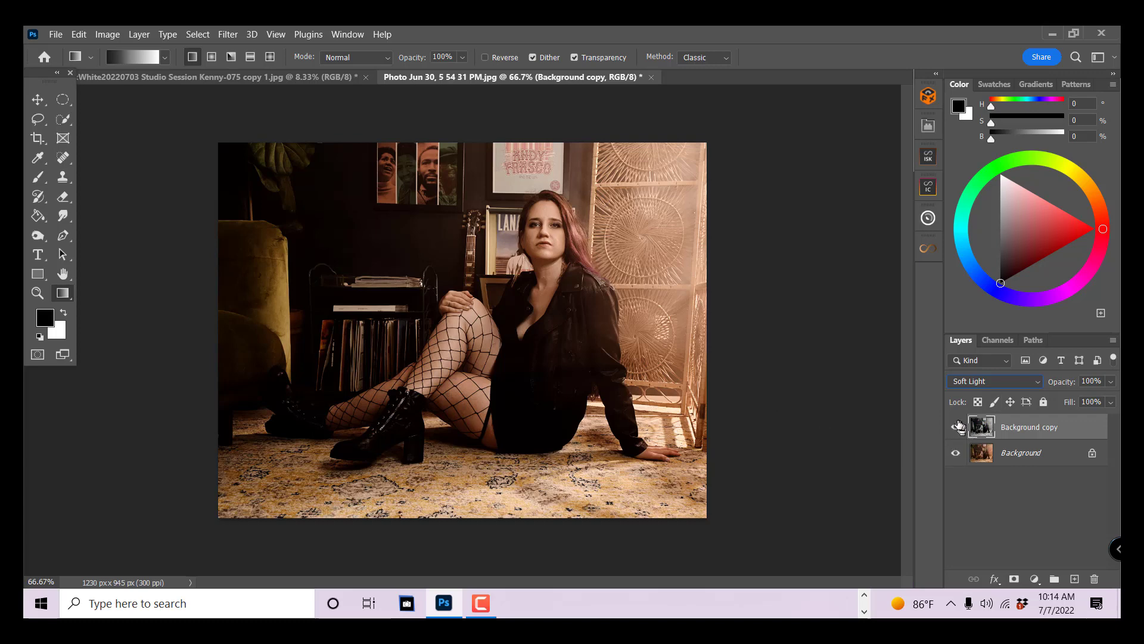
- Compare the image with and without the Soft Light layer, and lower the layer's opacity to 32%
click(957, 428)
click(956, 427)
click(956, 428)
click(956, 428)
click(957, 427)
click(956, 427)
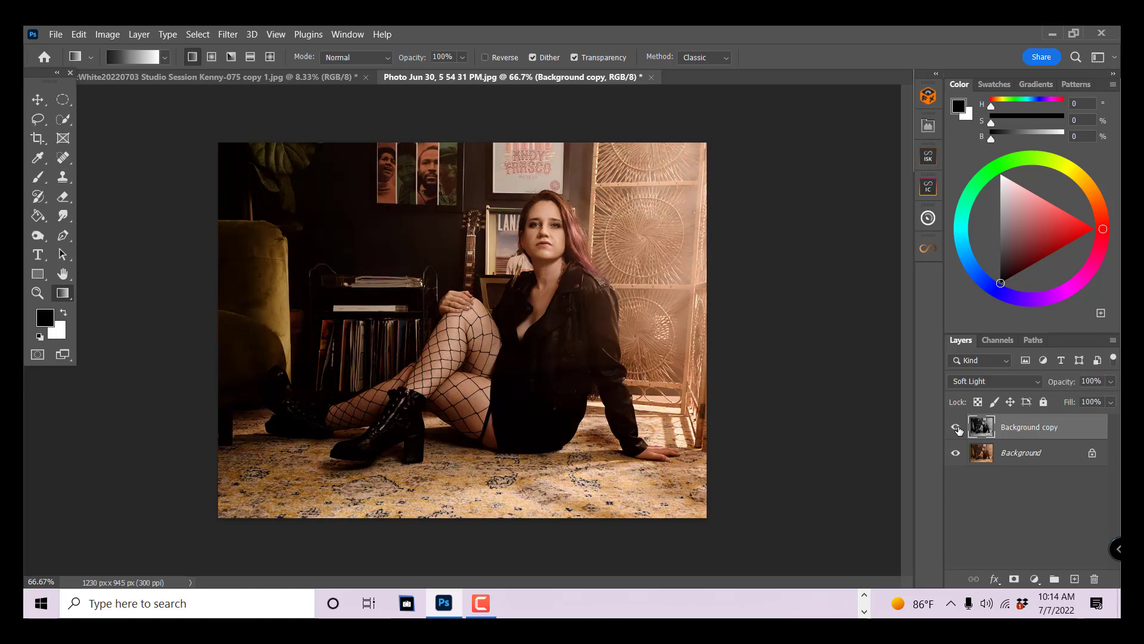
click(1111, 382)
mouse_move(1063, 401)
mouse_down()
mouse_move(1075, 402)
mouse_move(1042, 401)
mouse_move(1063, 401)
mouse_up()
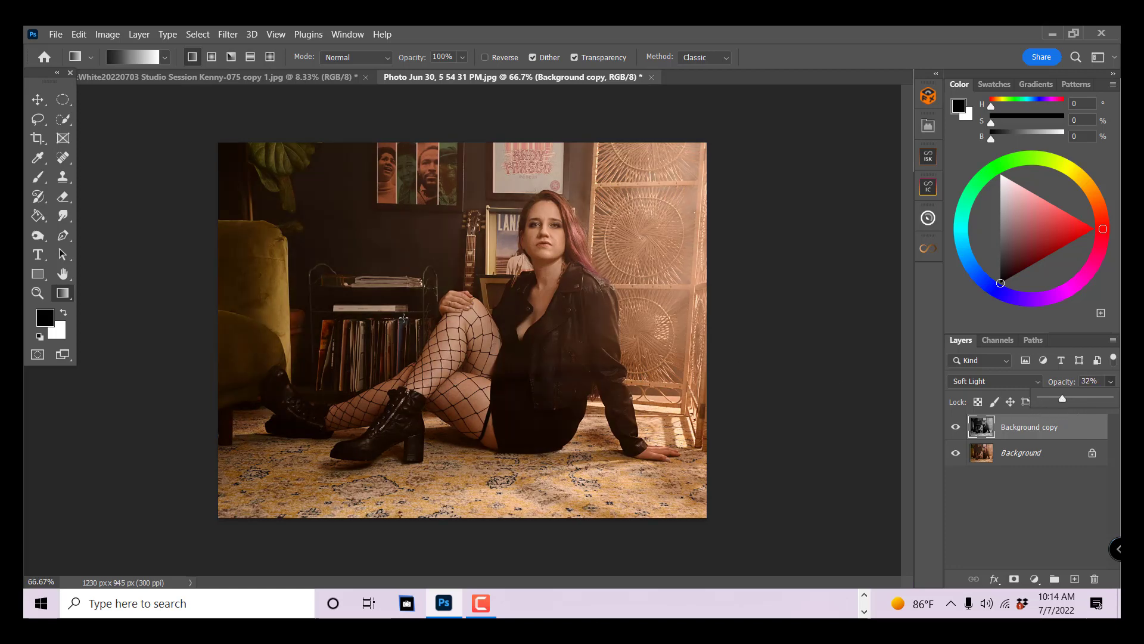
- Close the seated woman's photo without saving and duplicate the Background layer of the man's portrait
click(651, 77)
click(599, 254)
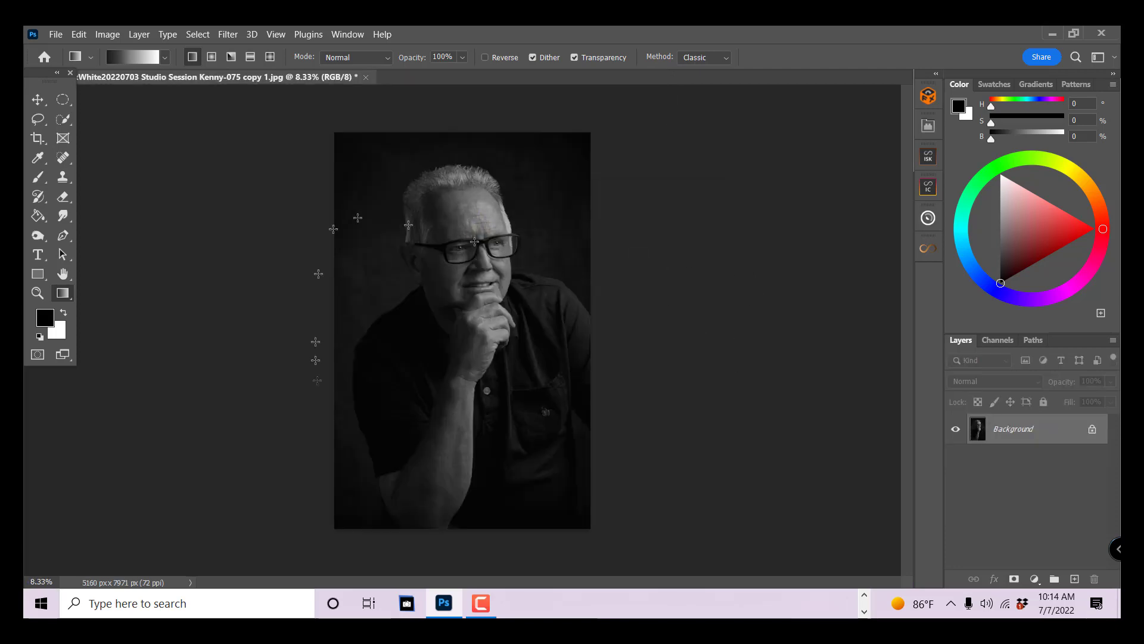
drag(1067, 433, 1074, 578)
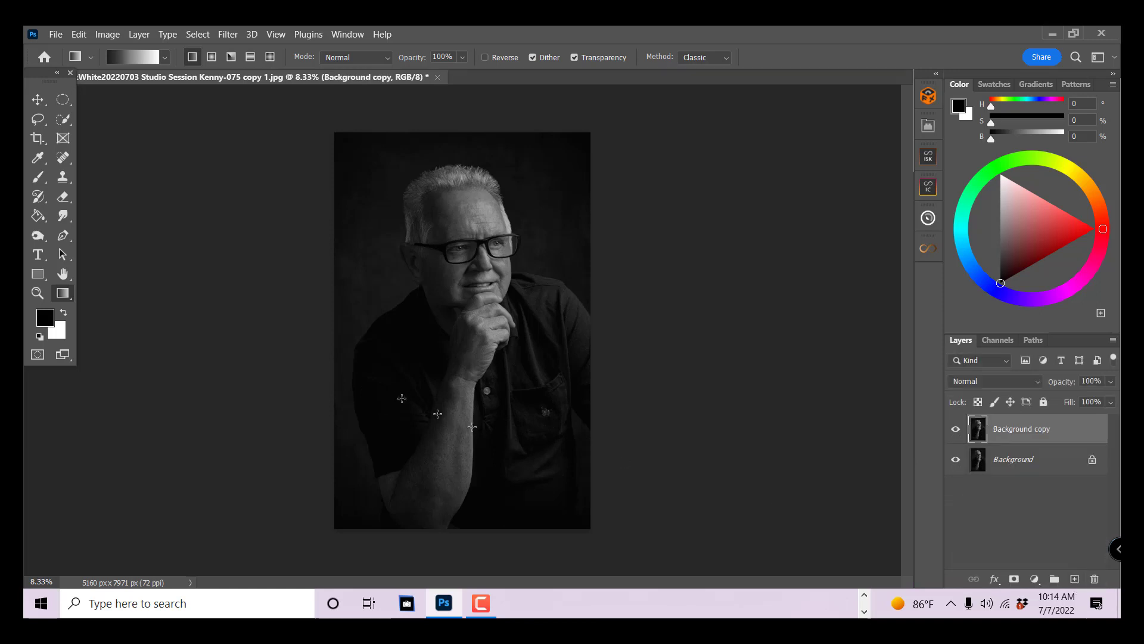
- Add a Gradient Map adjustment to the Background copy and choose the saved dark grey, mid-grey and white preset gradient
click(108, 35)
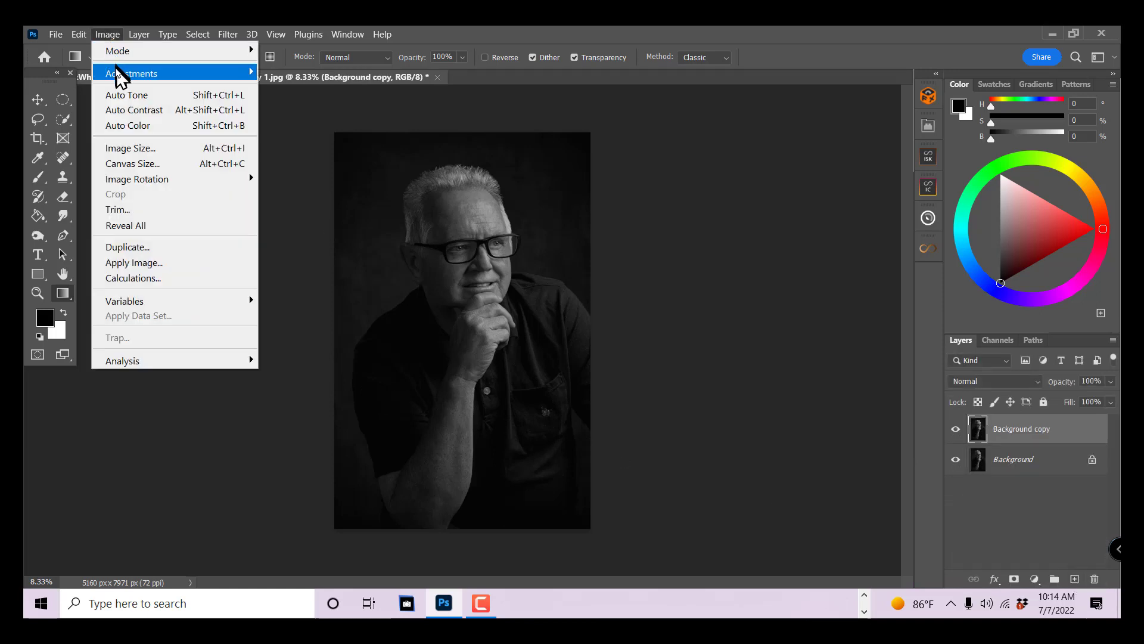
mouse_move(131, 73)
click(324, 303)
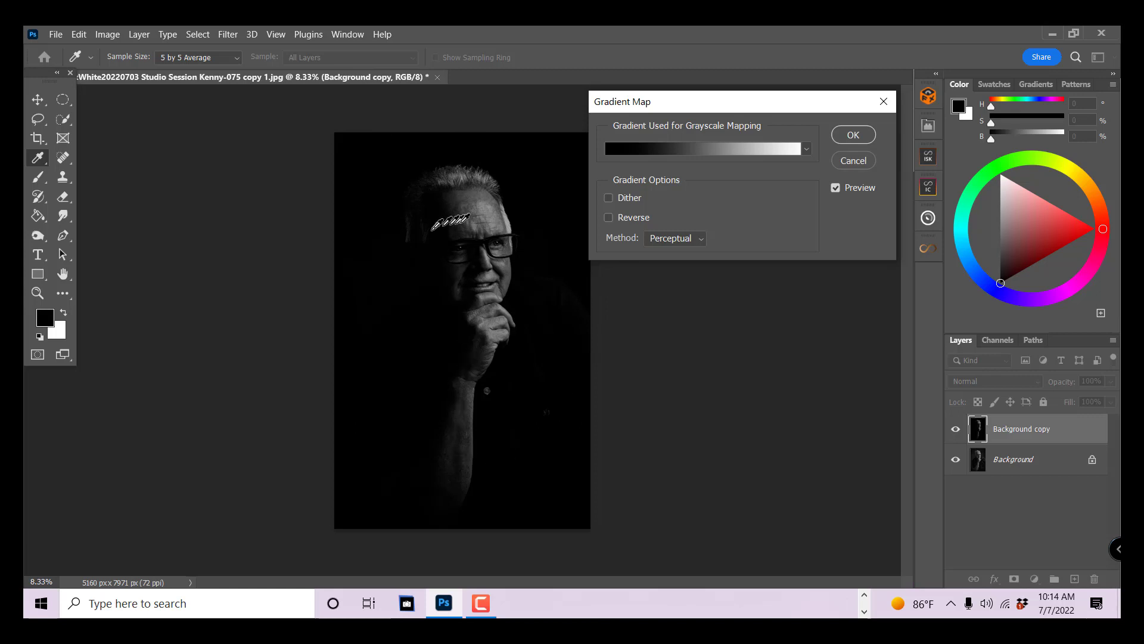
click(710, 149)
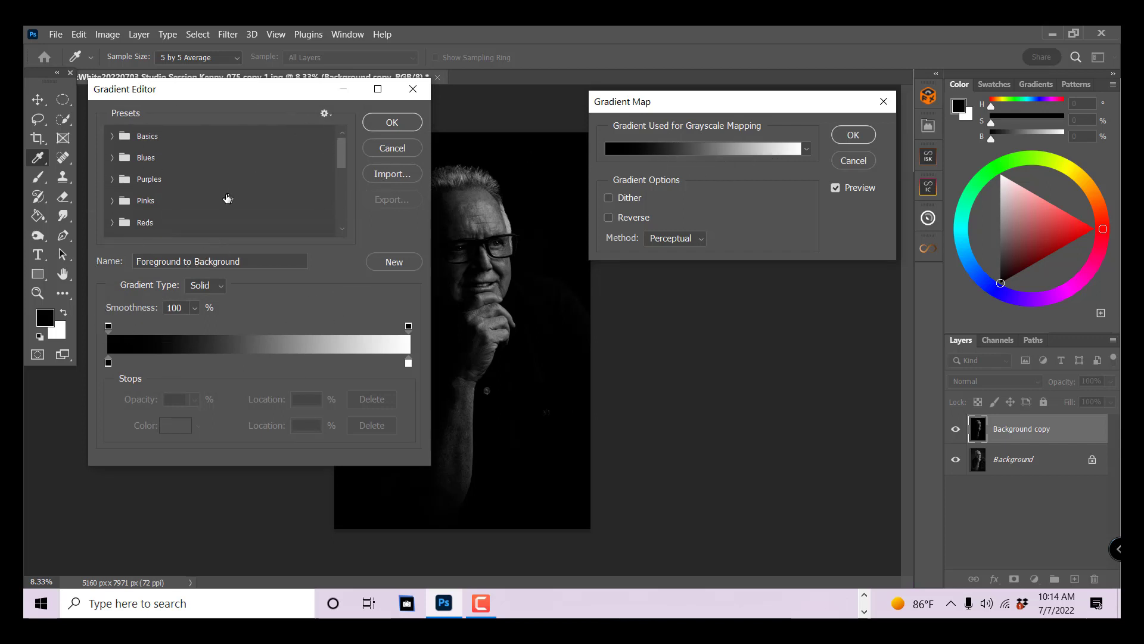
scroll(220, 208, down, 5)
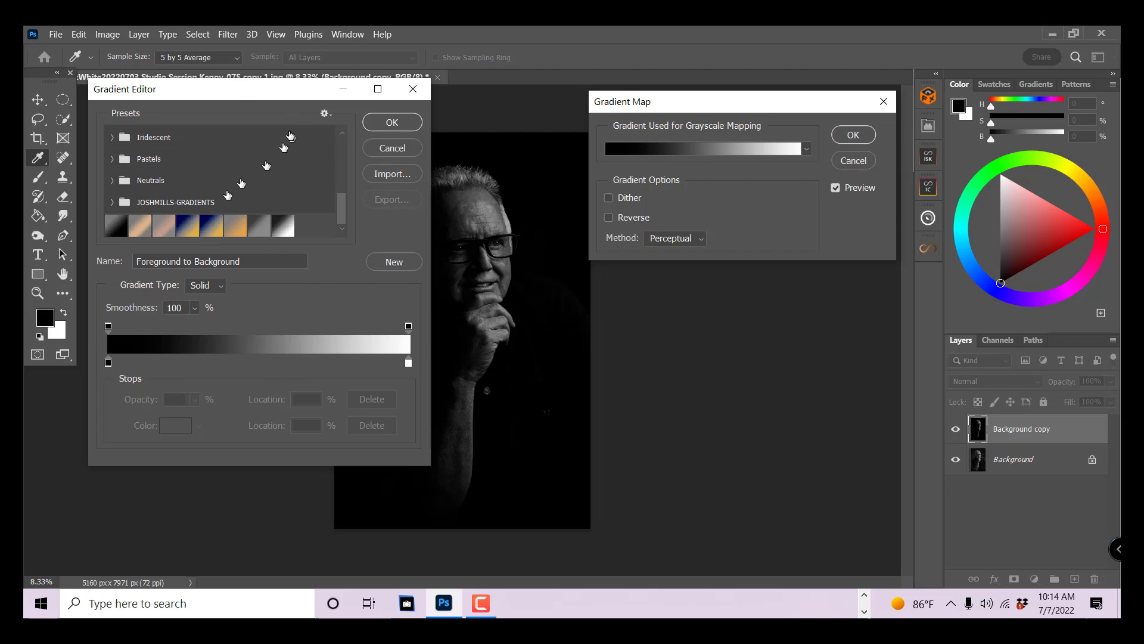
scroll(200, 172, up, 3)
scroll(200, 173, down, 3)
click(282, 226)
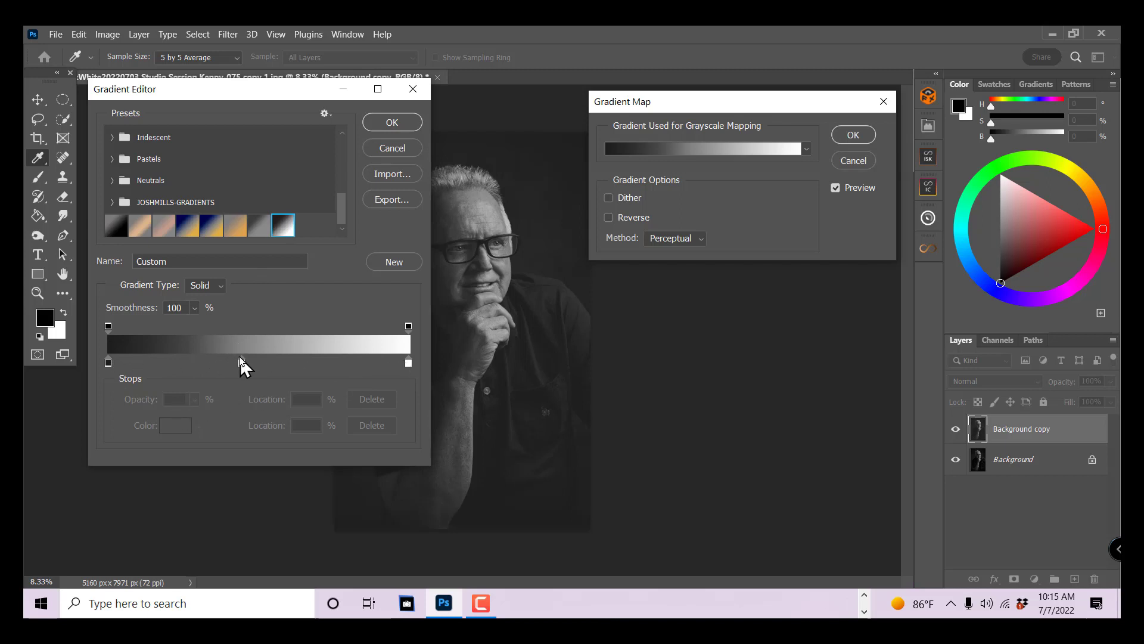
- Move the middle grey stop to 39% and shift the grey-to-white midpoint to 68%
drag(306, 90, 273, 93)
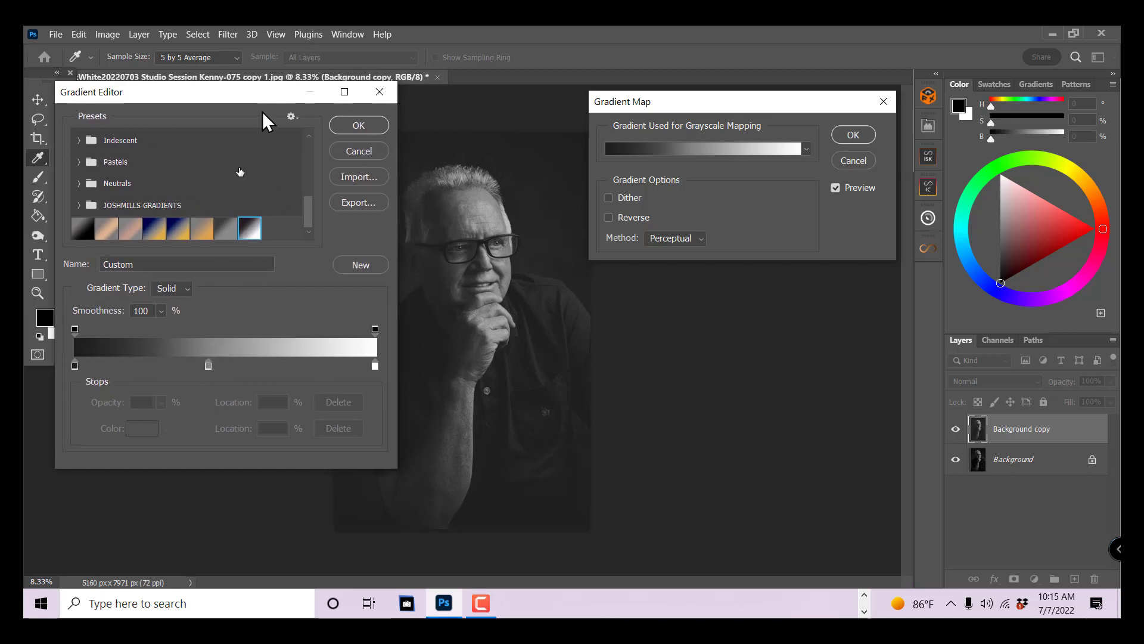
drag(208, 365, 193, 370)
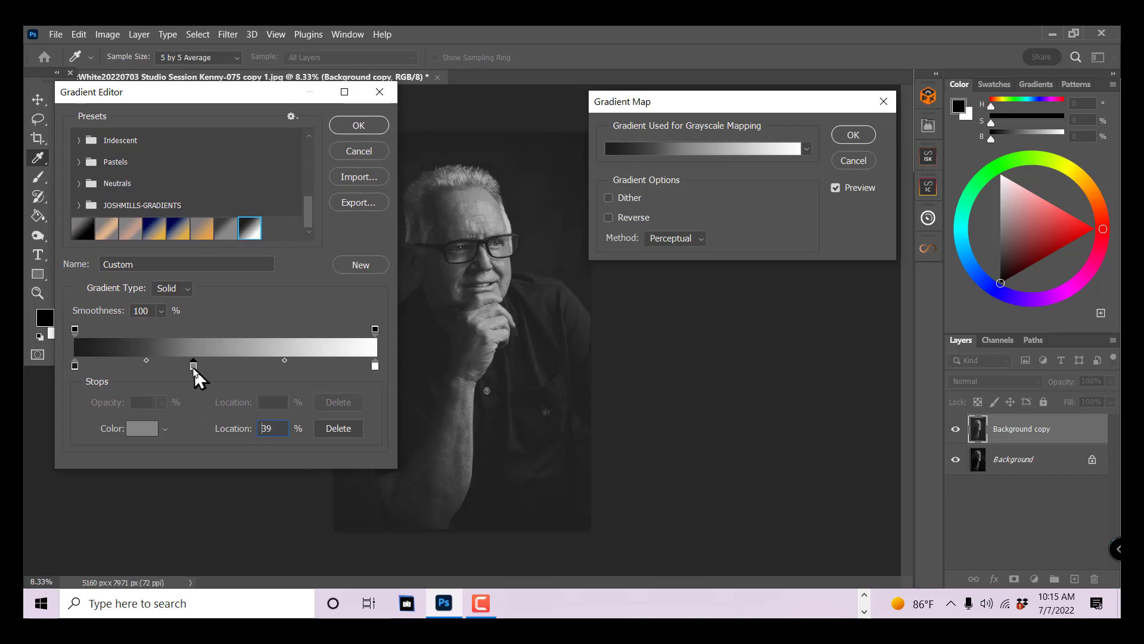
click(285, 360)
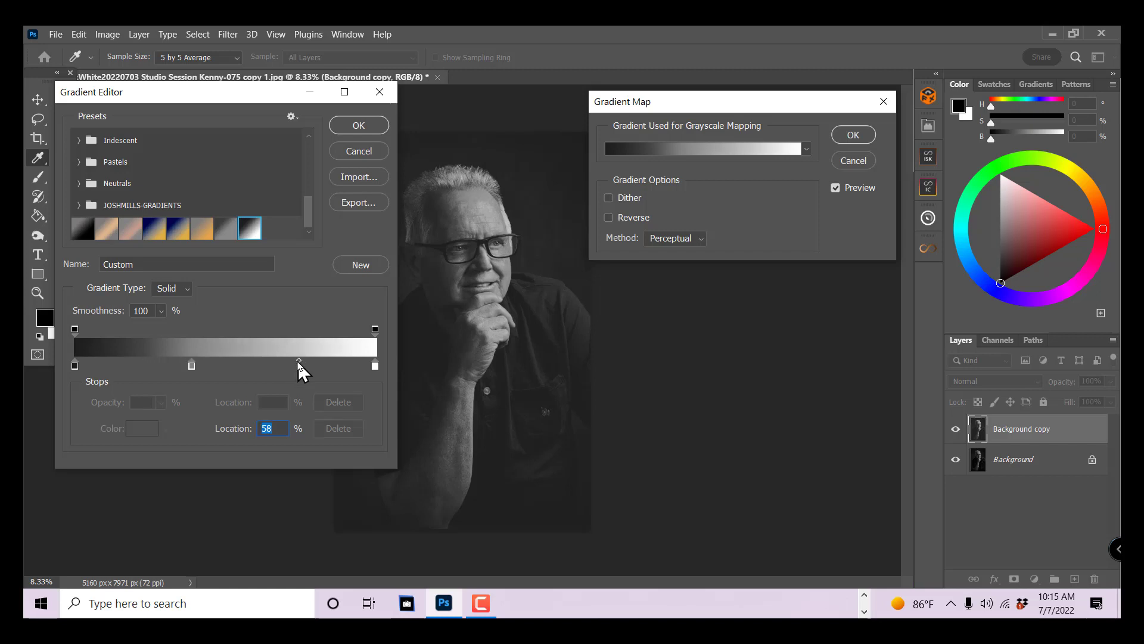
drag(297, 361, 317, 361)
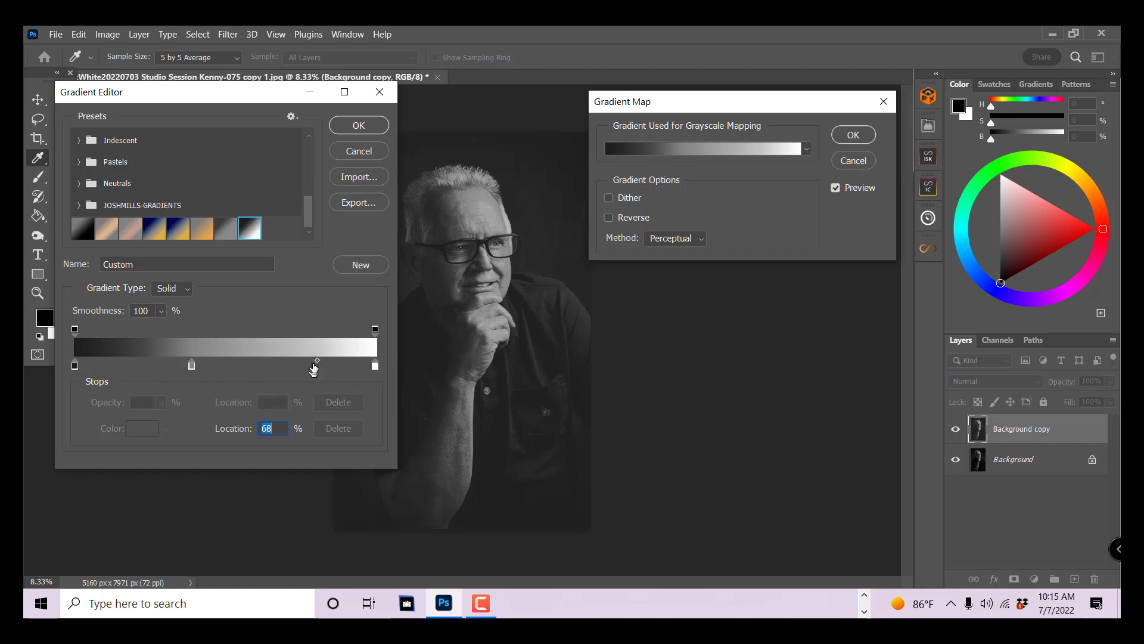
- Shift the midpoint between the dark stop and the grey stop to 43%
click(74, 366)
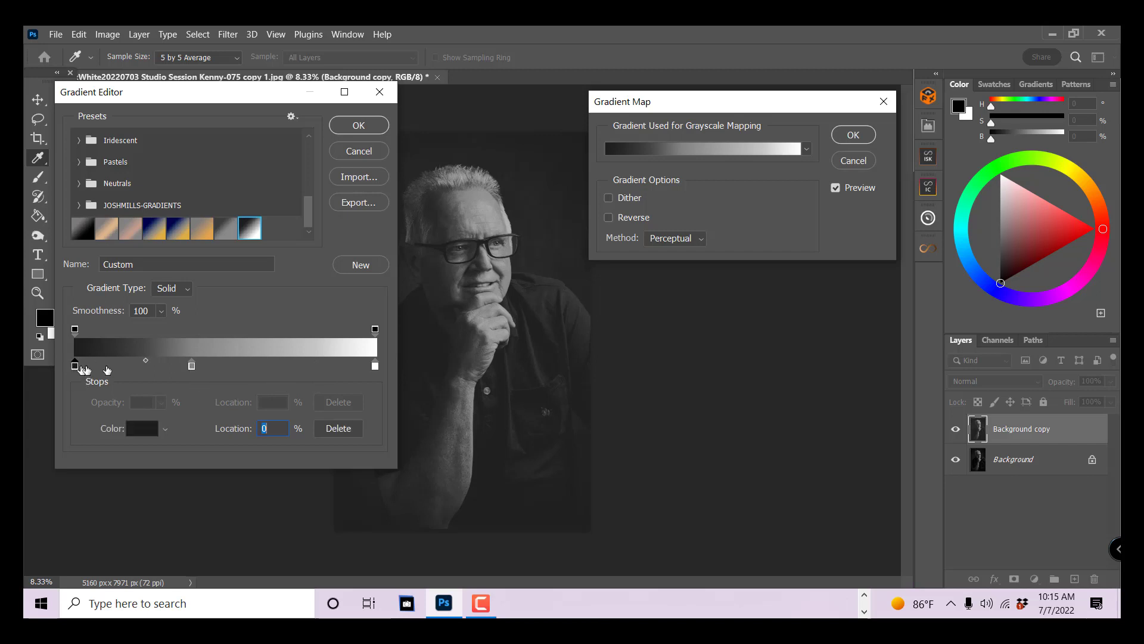
click(146, 362)
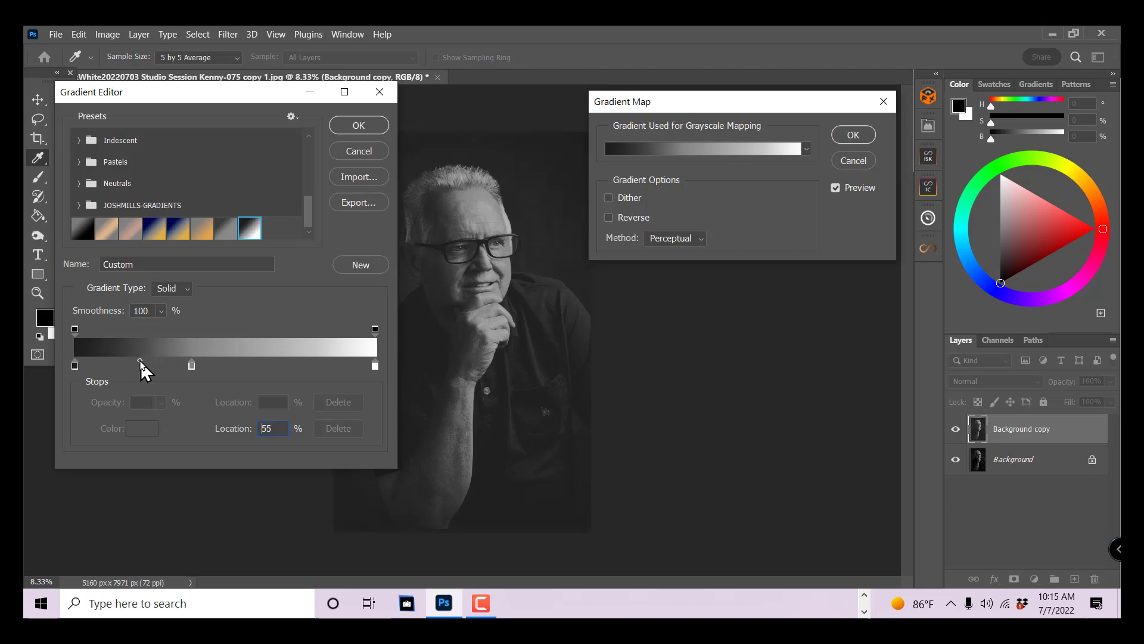
drag(140, 362, 137, 362)
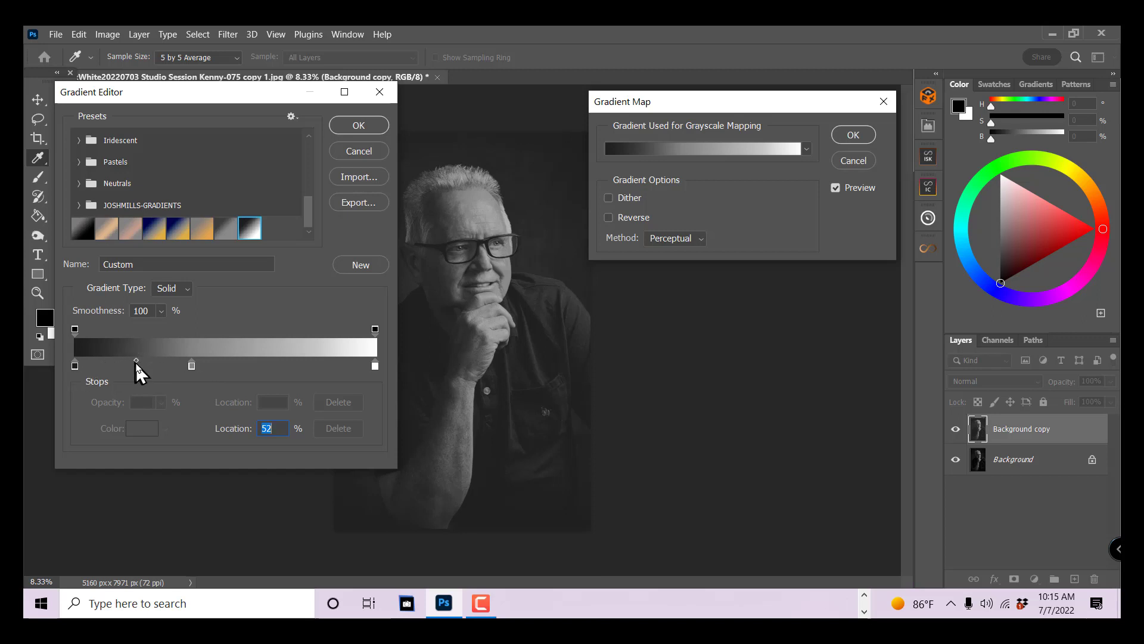
drag(137, 361, 129, 360)
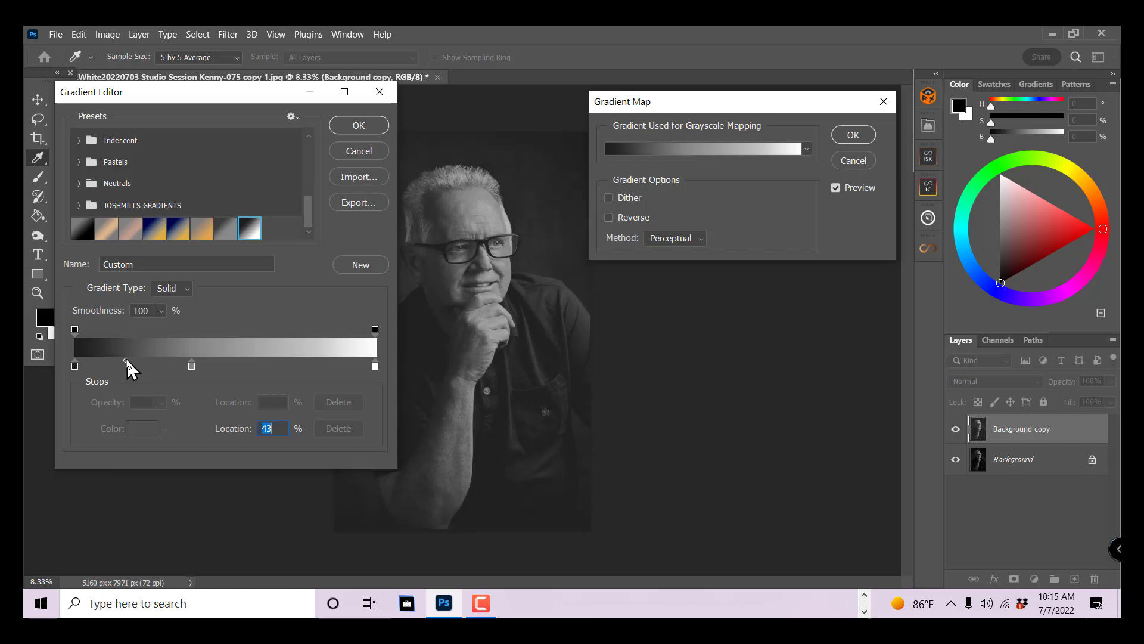
- Try the grey-to-white midpoint at 47%, settle it at 61%, and apply the Gradient Map
click(375, 368)
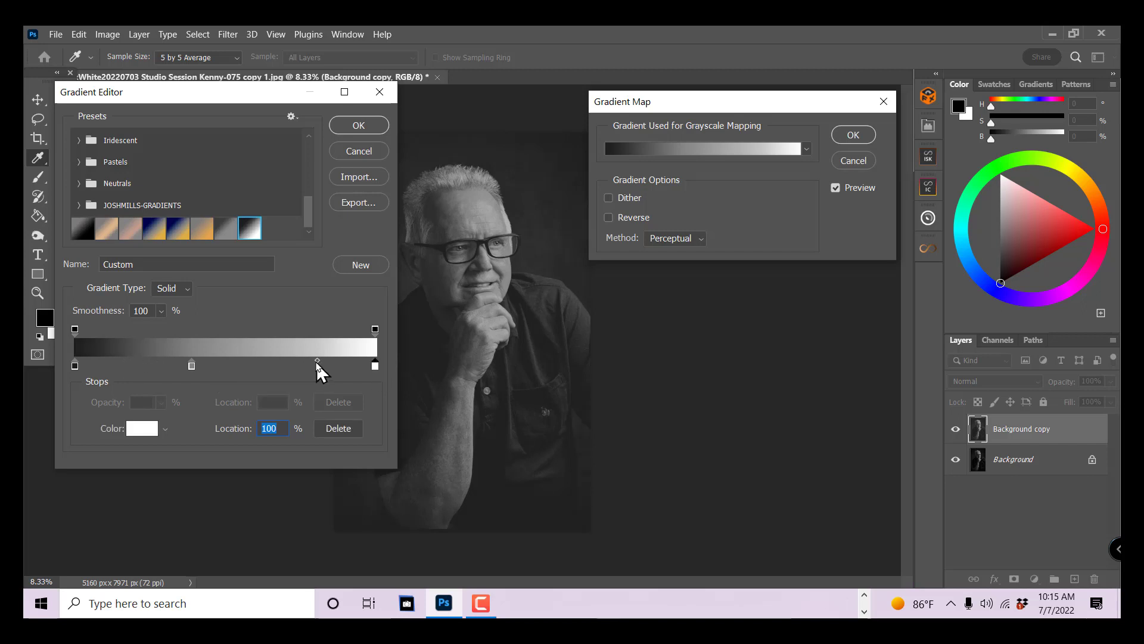
mouse_move(319, 364)
mouse_down()
mouse_move(328, 364)
mouse_move(308, 366)
mouse_up()
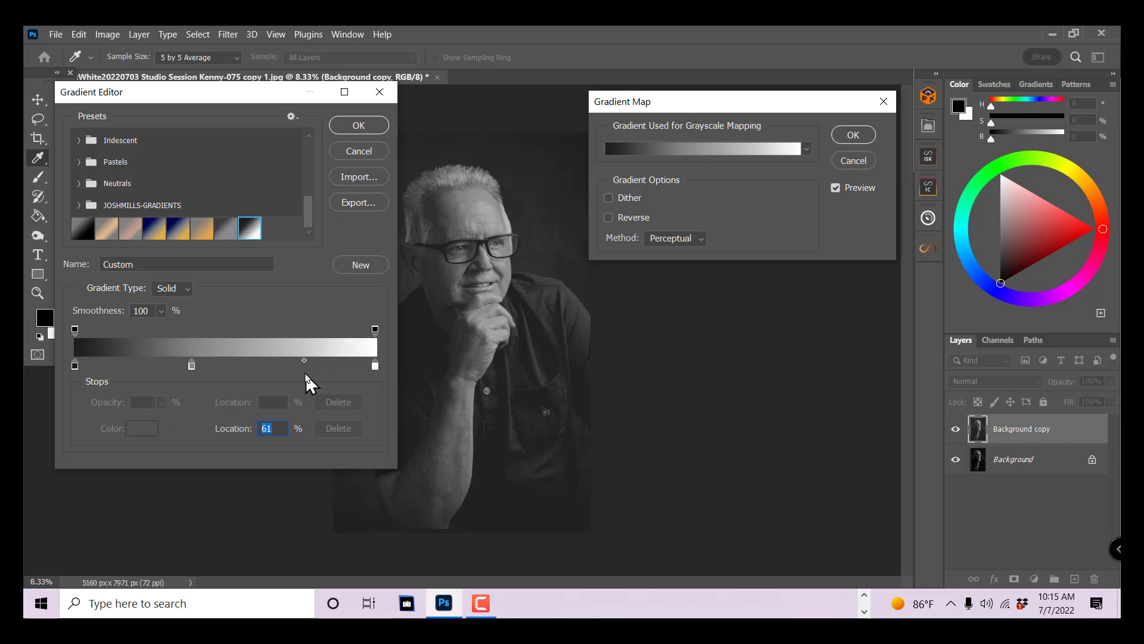
drag(304, 361, 281, 372)
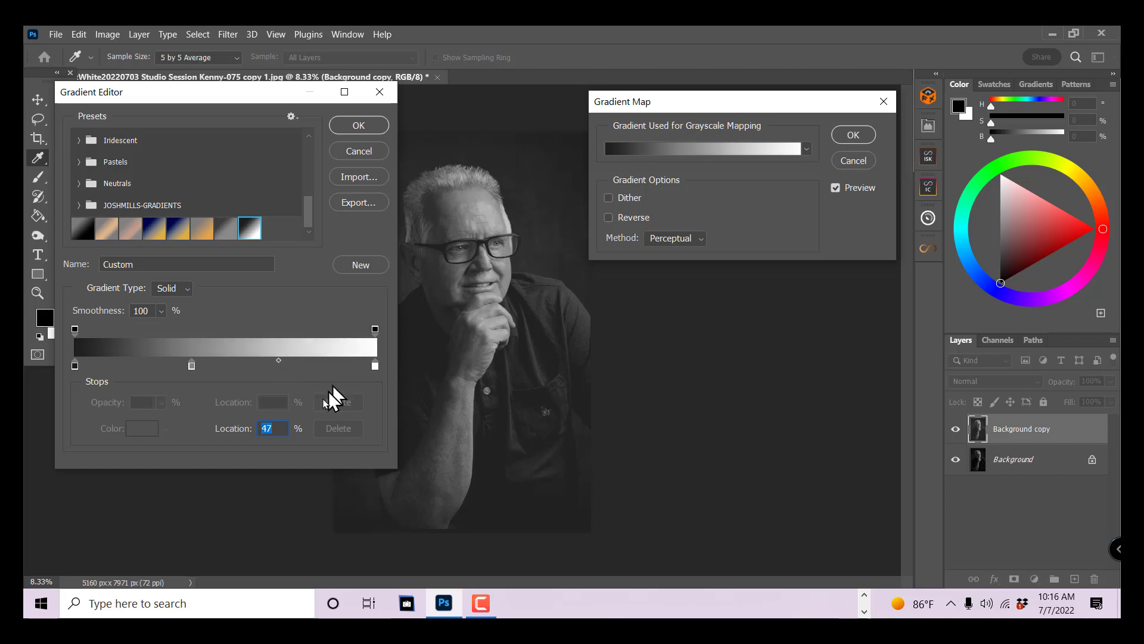
drag(280, 367, 308, 370)
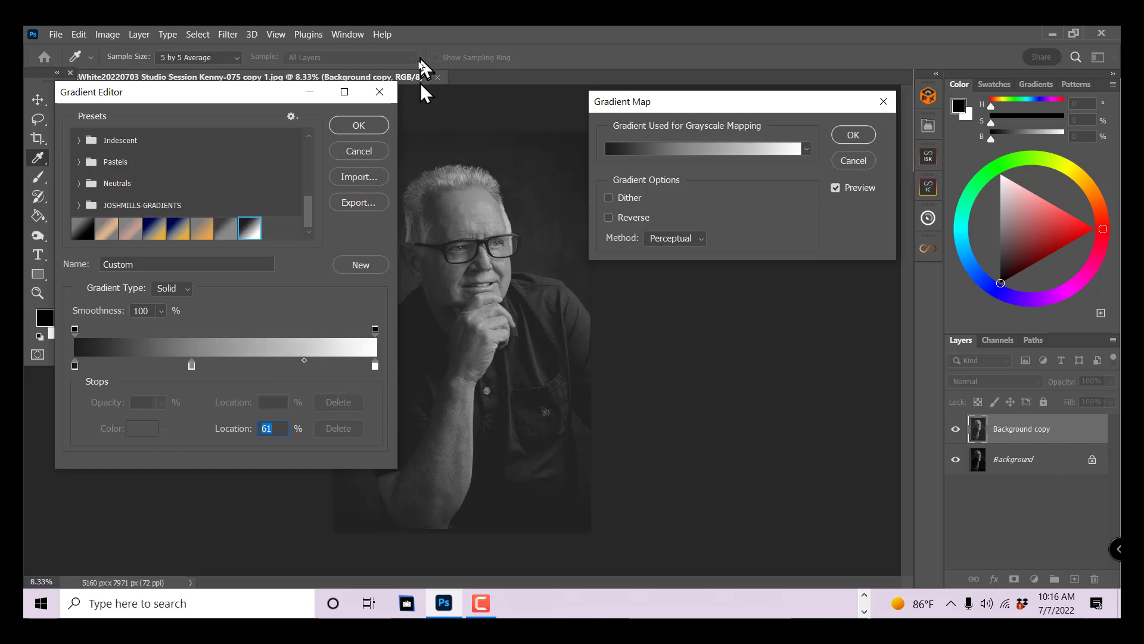
click(363, 126)
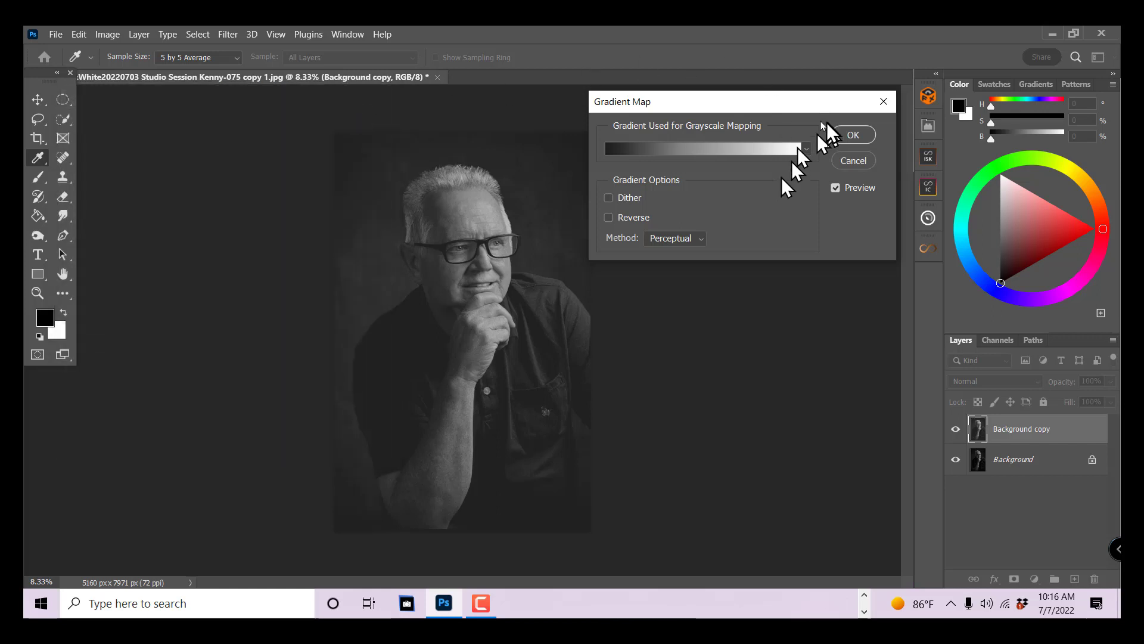
click(852, 136)
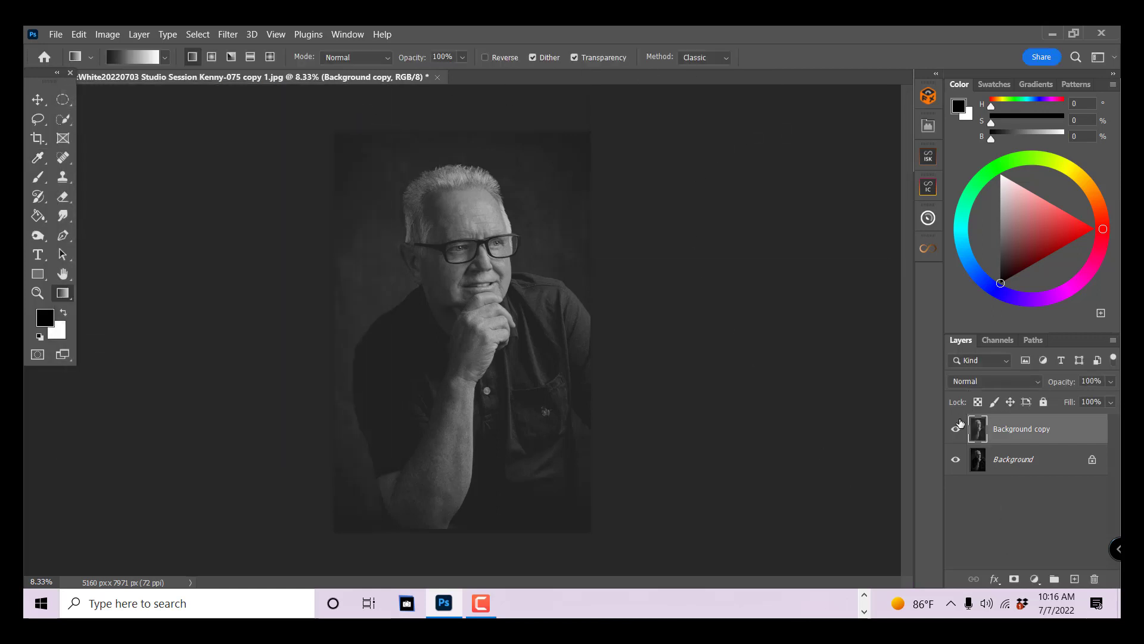
- Compare the toned Background copy with the original by toggling its visibility, and reduce its opacity to 68%
click(956, 430)
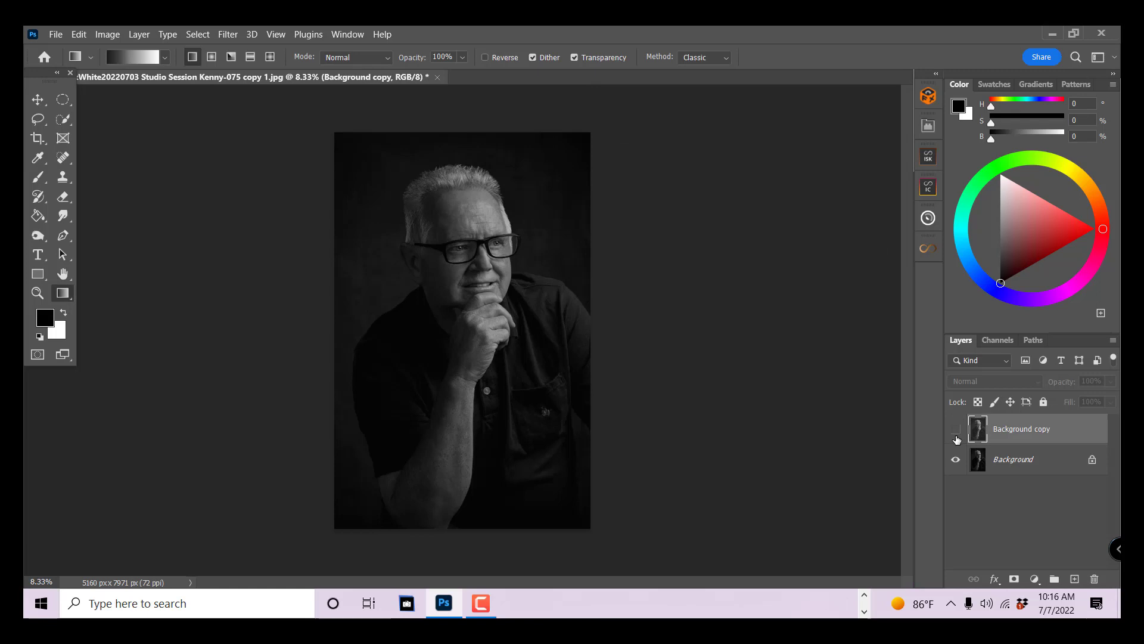
click(956, 431)
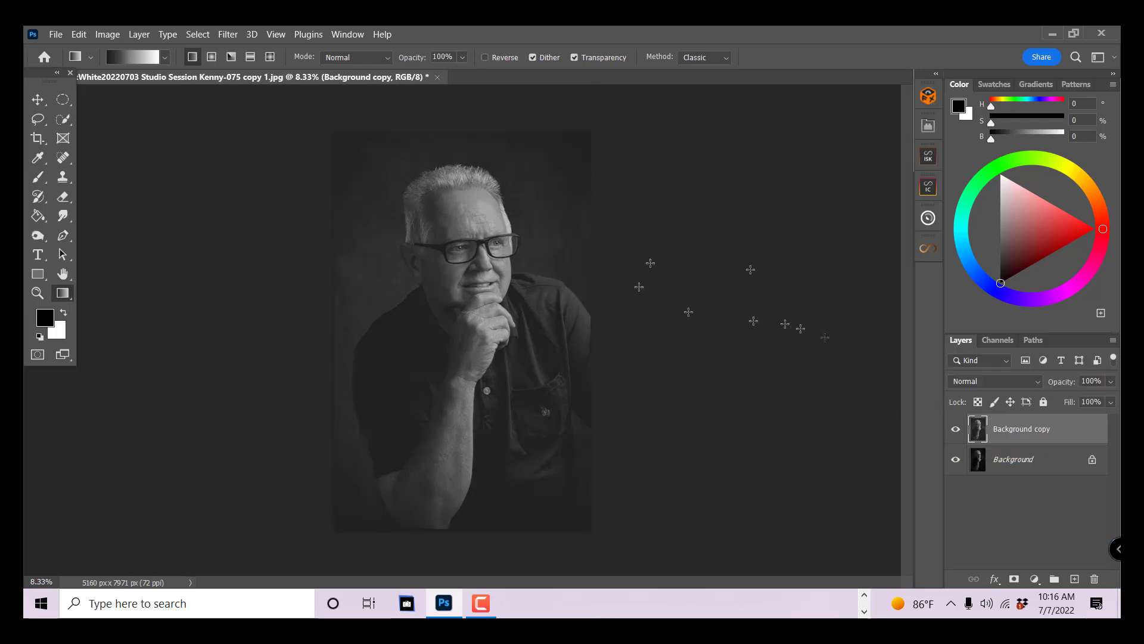
click(1112, 382)
drag(1111, 404, 1088, 403)
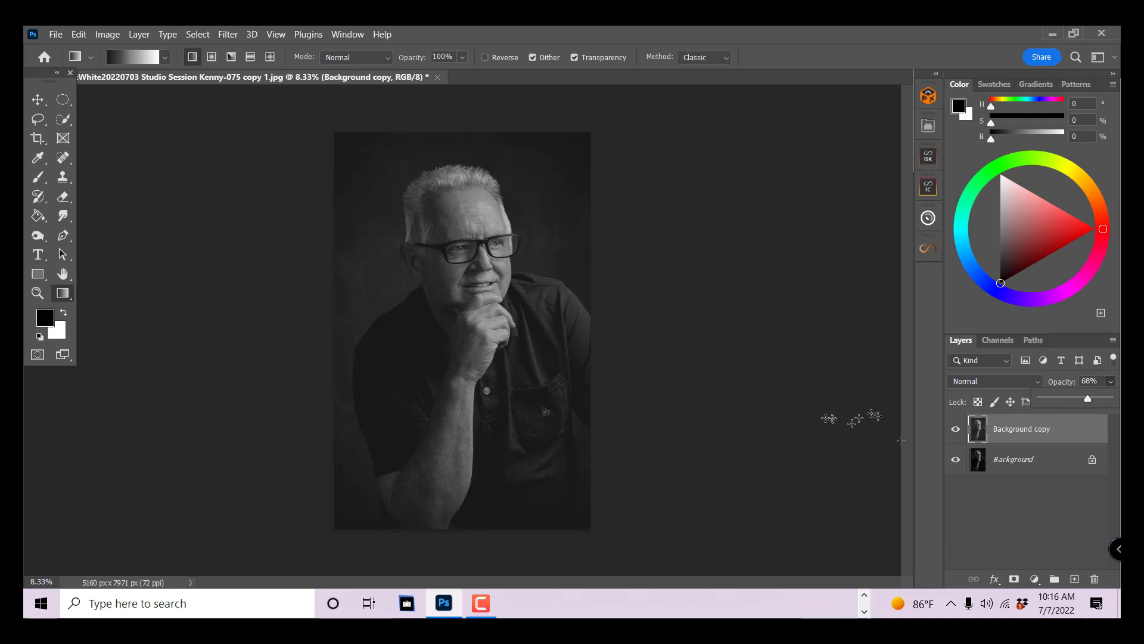
- Replace the toned Background copy with a fresh duplicate of the Background layer and add a Gradient Map adjustment layer above it
drag(1062, 436, 1094, 578)
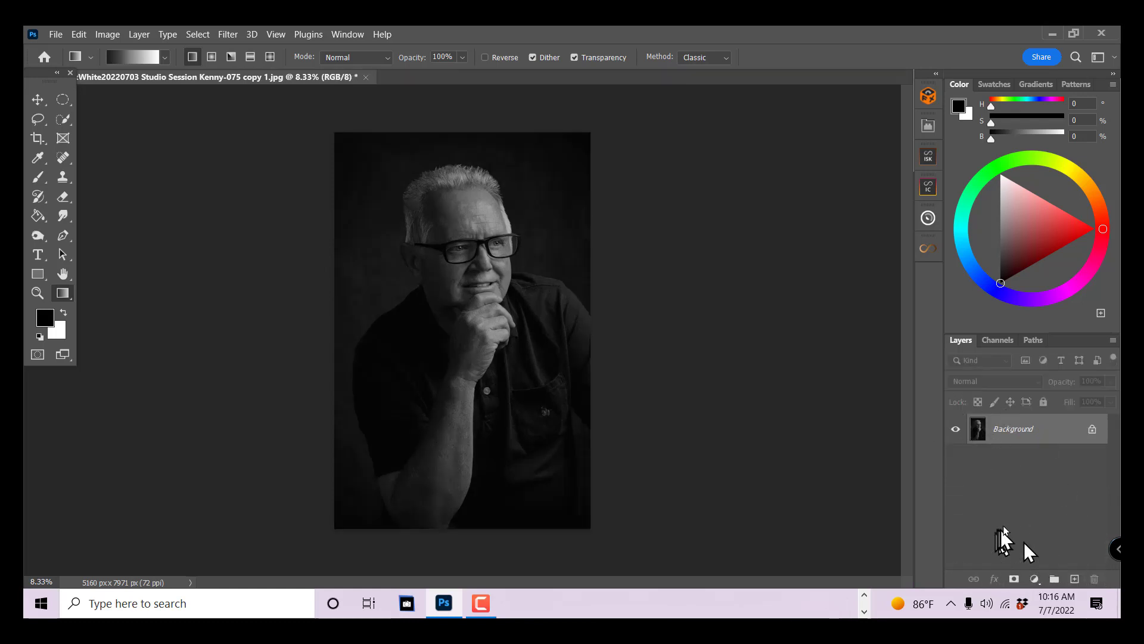
drag(1048, 435, 1075, 578)
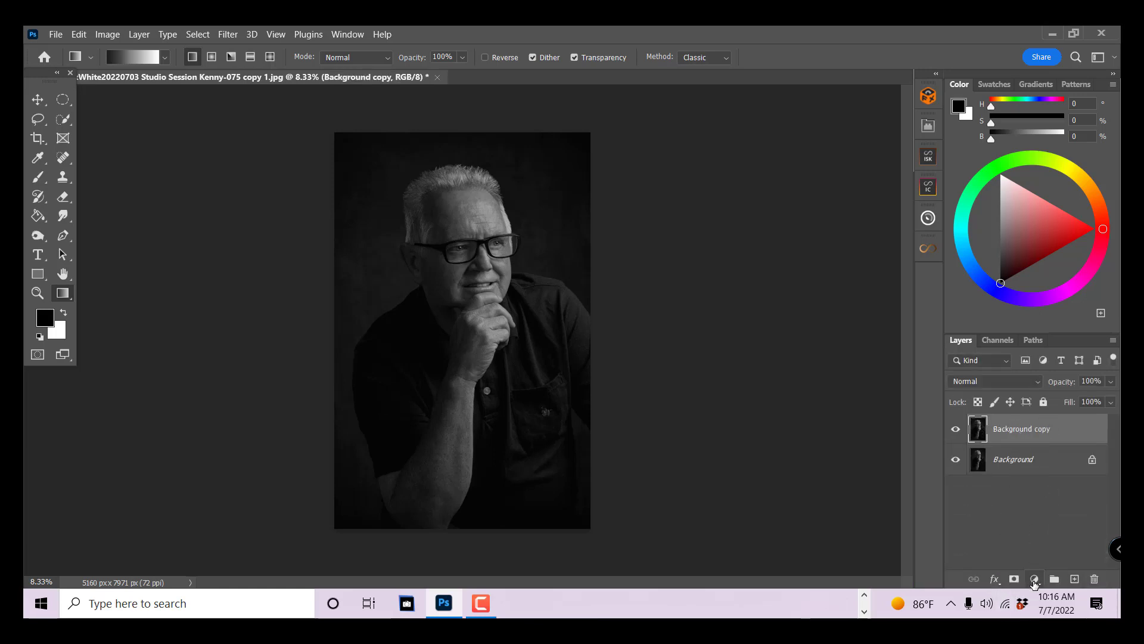
click(1034, 579)
click(1038, 562)
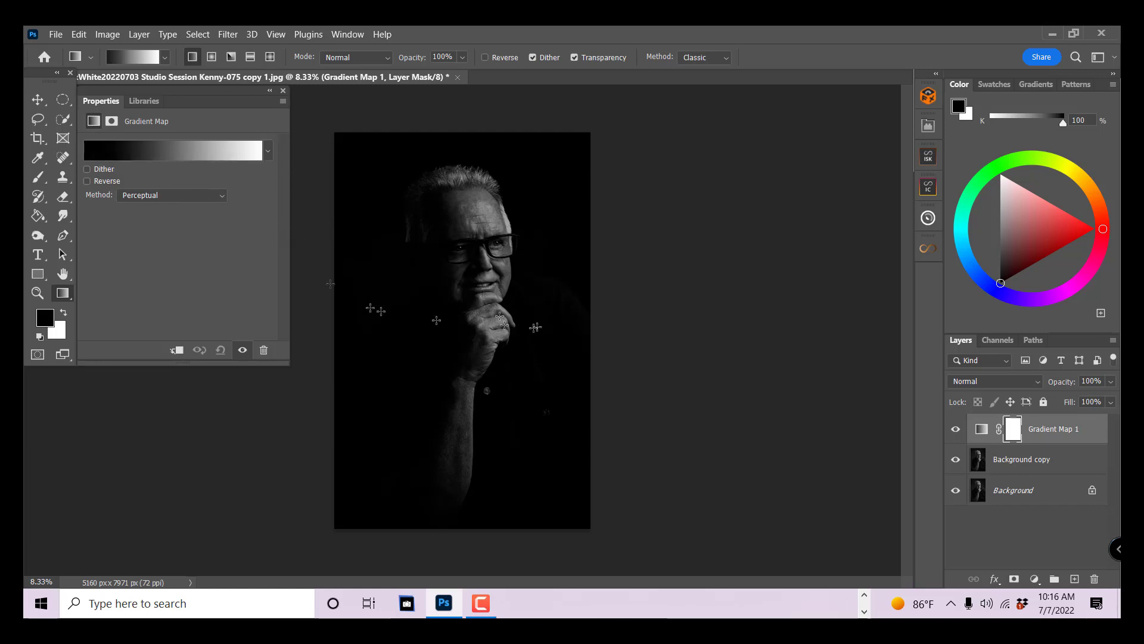
- Add a light grey stop (#9b9999) at 48% to the Gradient Map's black-to-white gradient
click(163, 153)
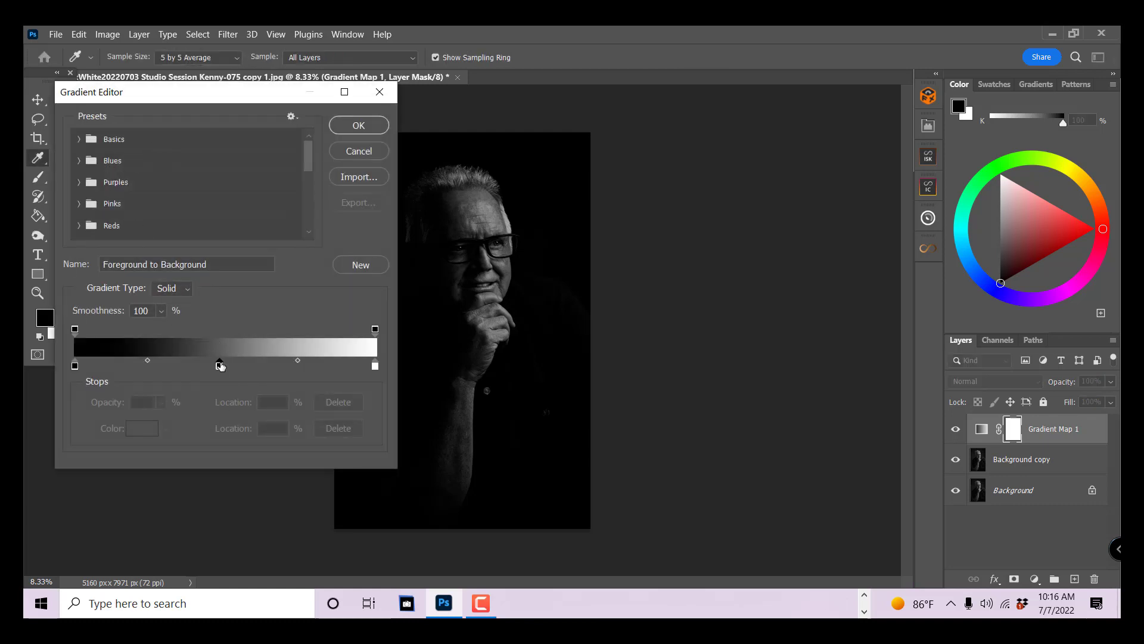
click(220, 366)
click(150, 428)
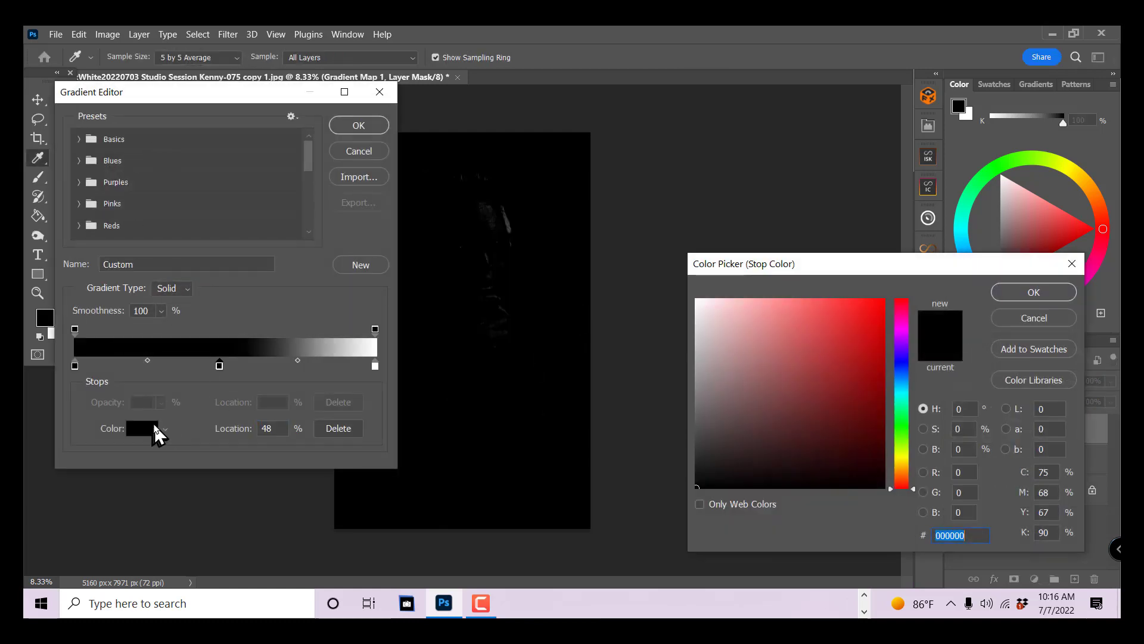
click(700, 382)
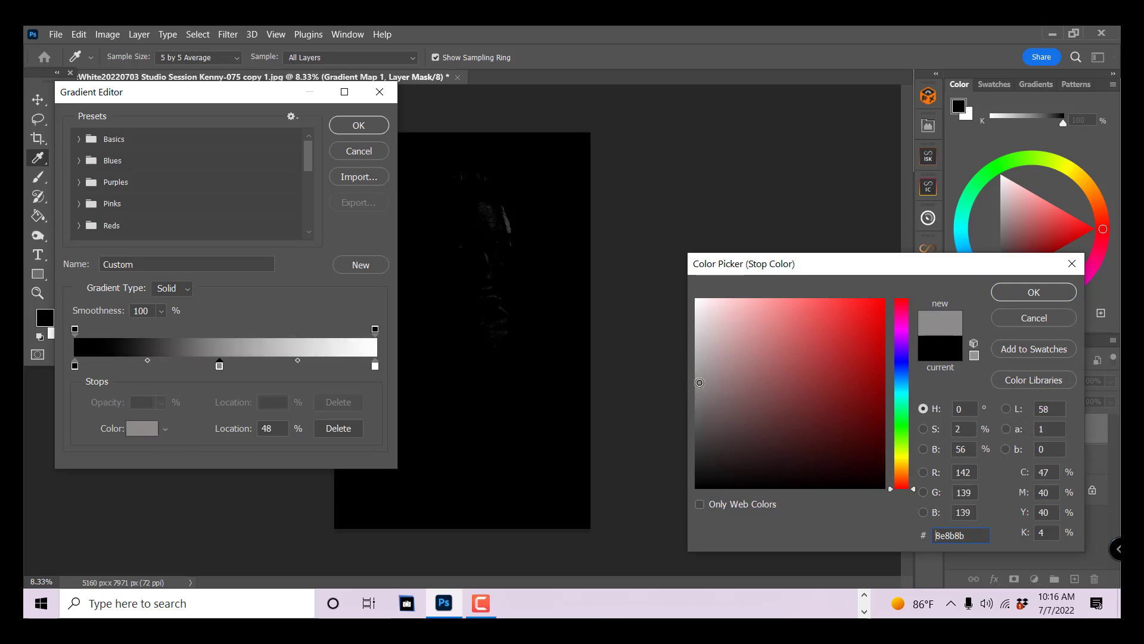
click(698, 373)
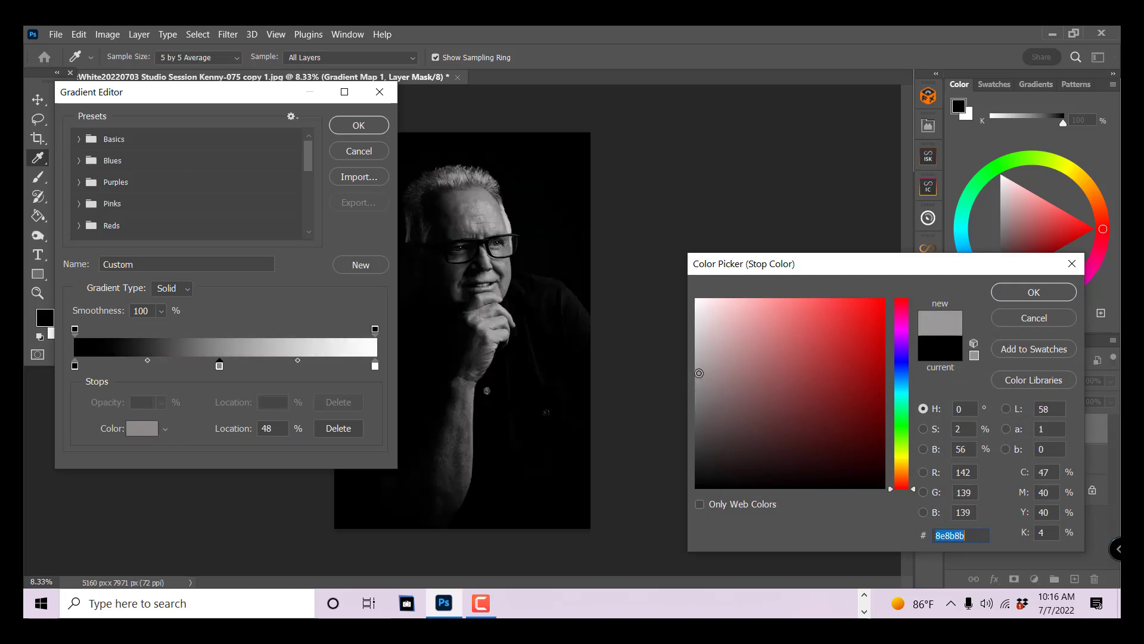
click(1006, 300)
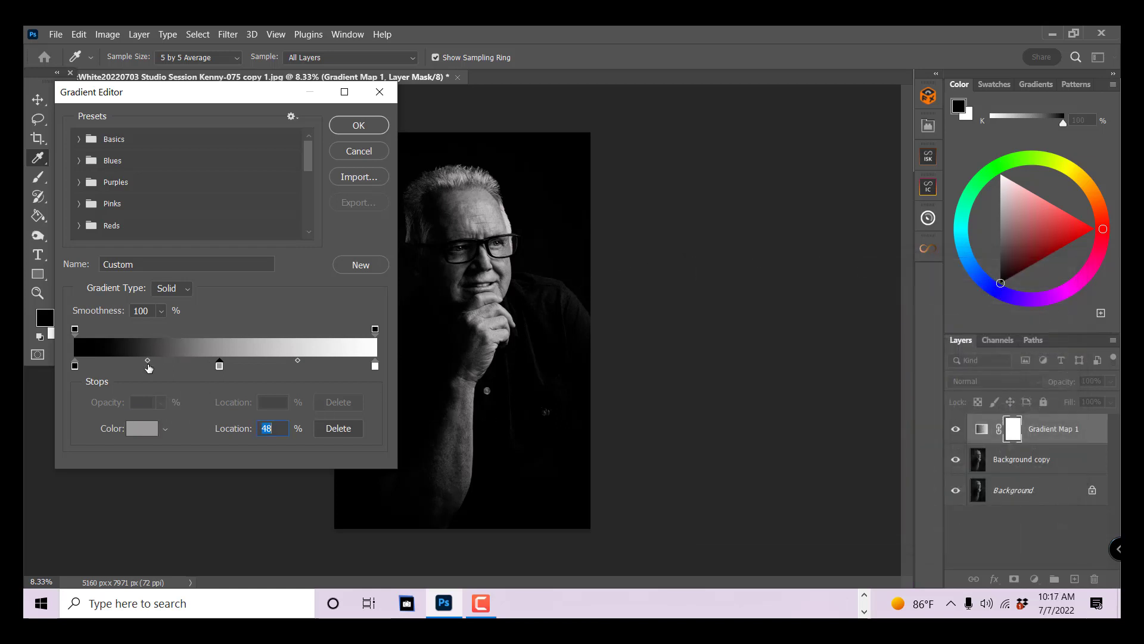
- Set the black-to-grey midpoint to 31%, the grey stop to 45% and the grey-to-white midpoint to 68%
drag(148, 361, 126, 366)
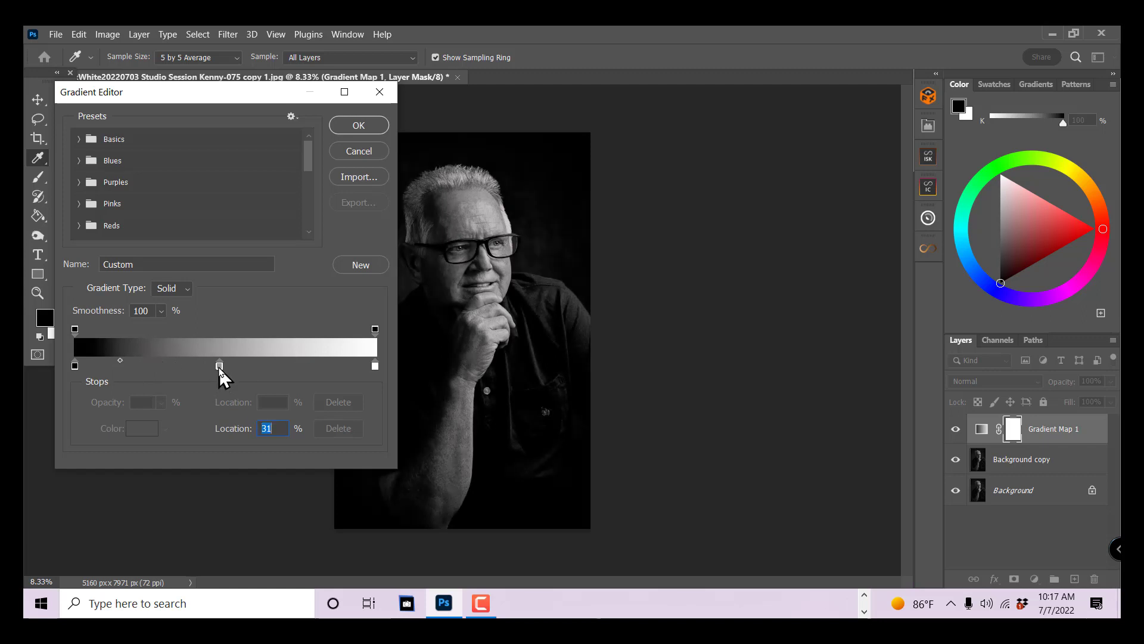
mouse_move(220, 368)
mouse_down()
mouse_move(245, 370)
mouse_move(210, 367)
mouse_up()
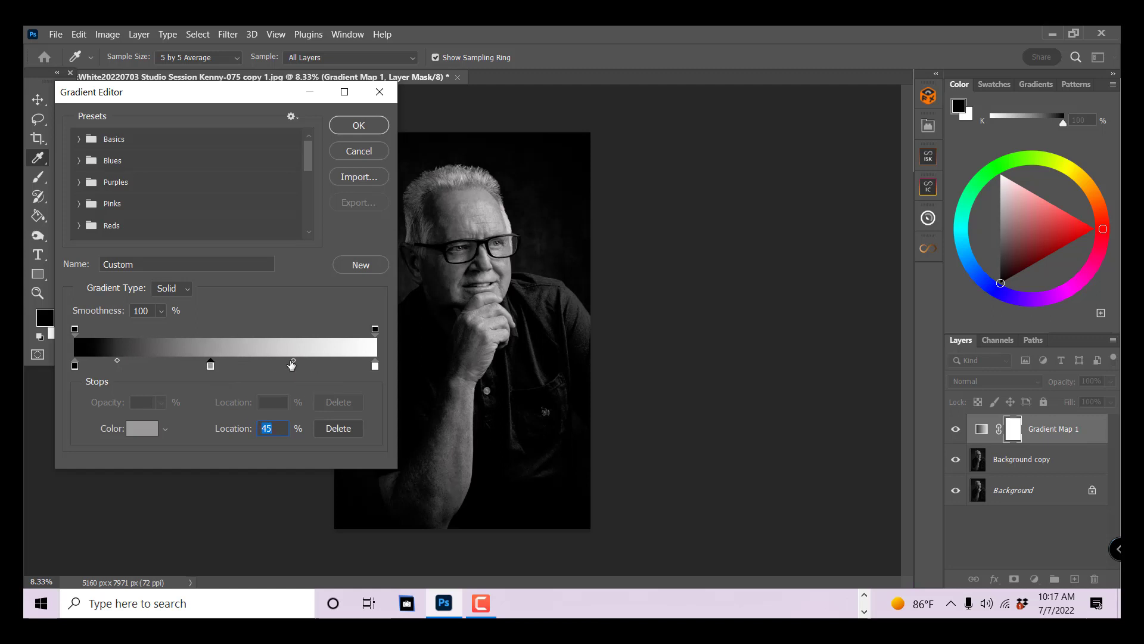
drag(294, 361, 327, 387)
click(325, 364)
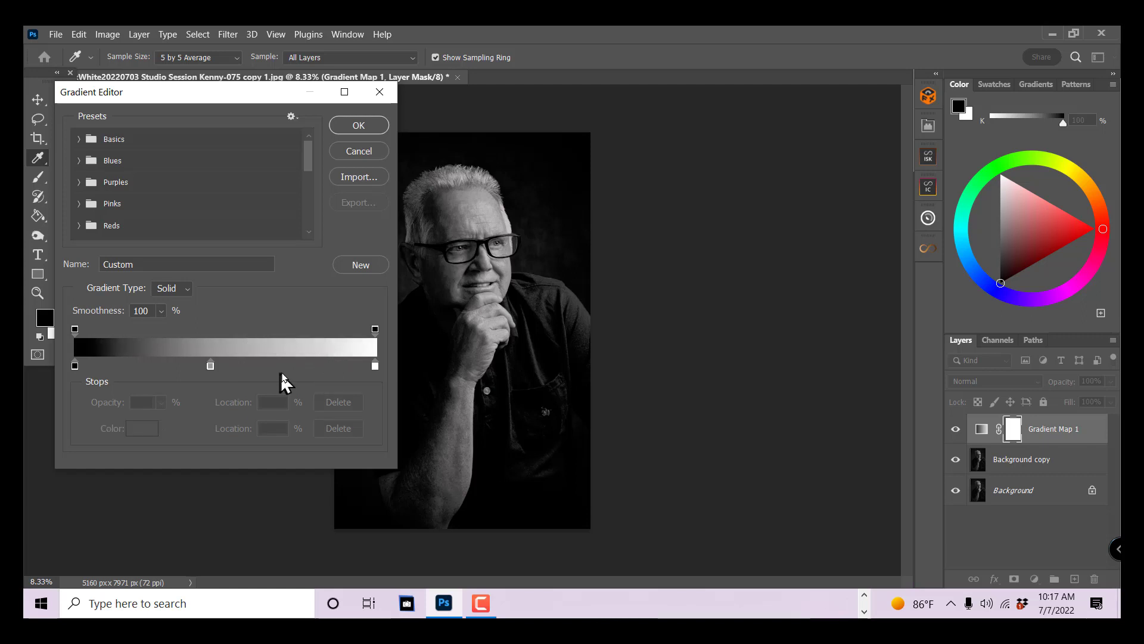
click(375, 365)
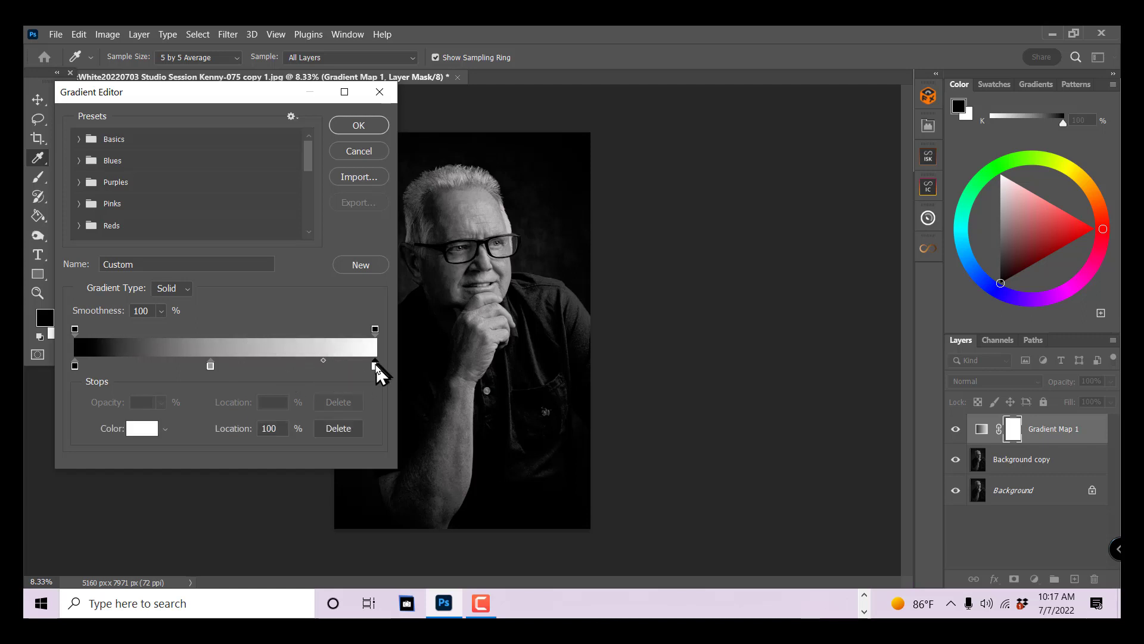
click(338, 365)
drag(341, 370, 327, 372)
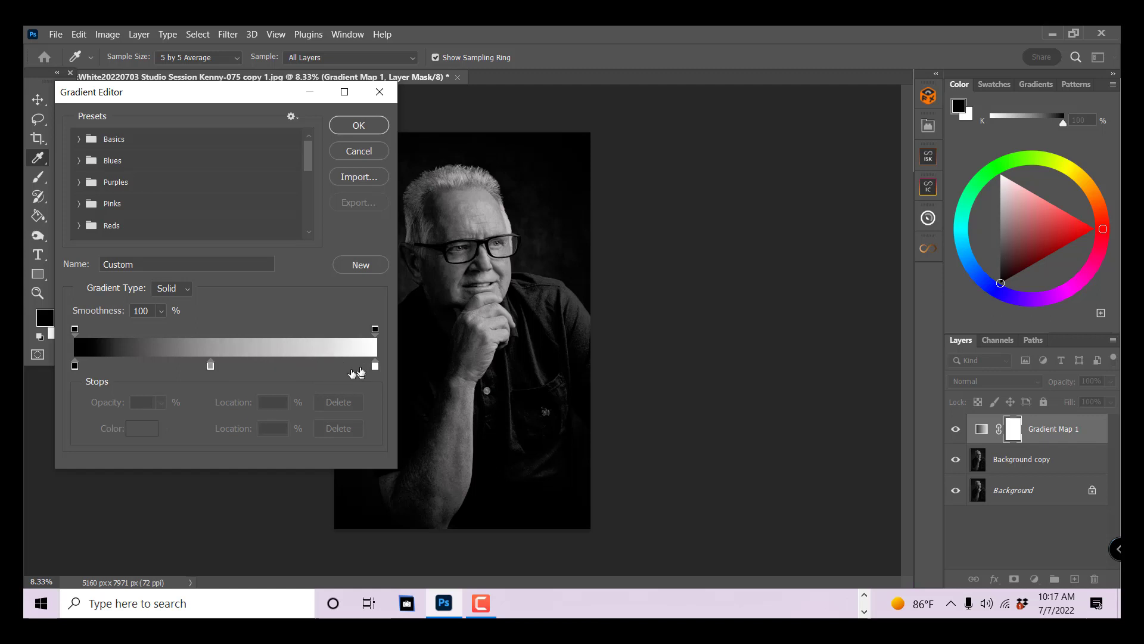
click(354, 366)
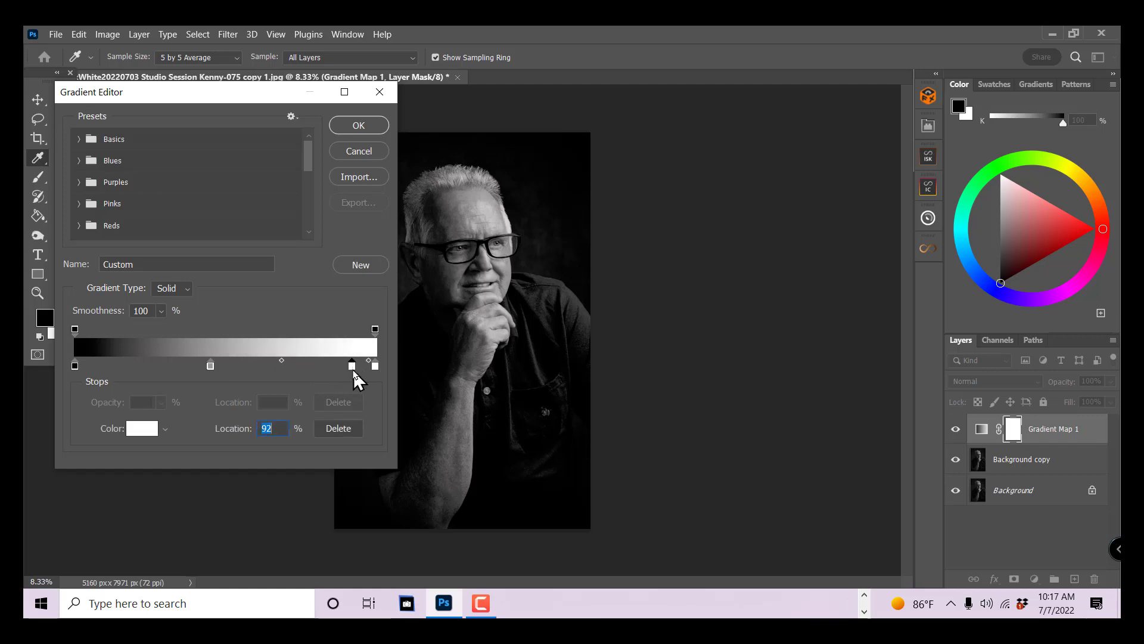
drag(353, 371, 352, 386)
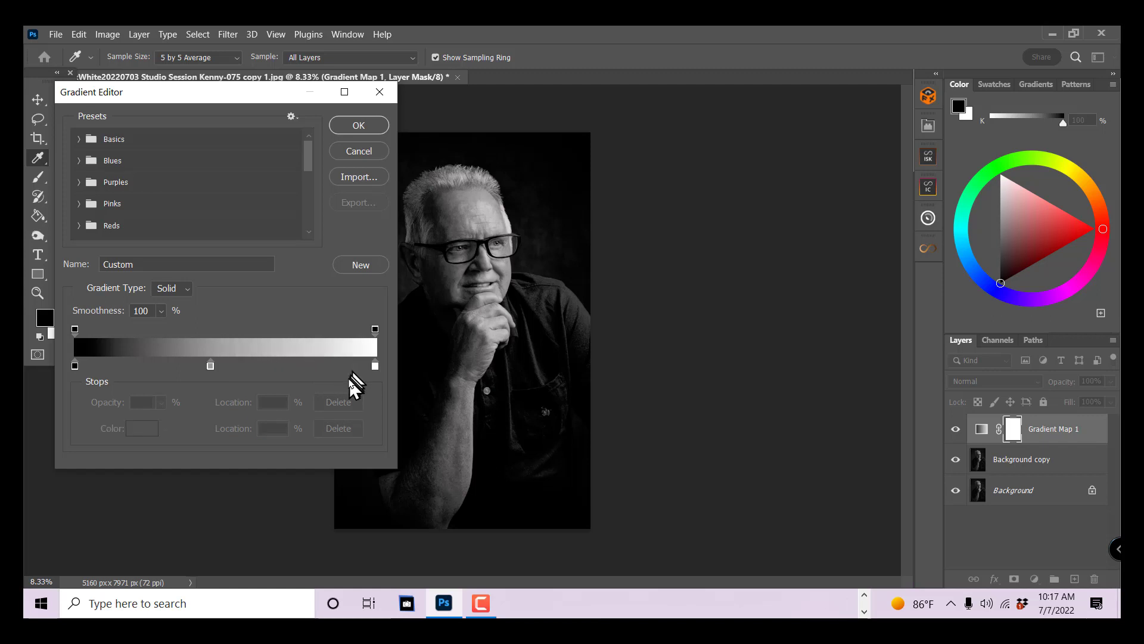
click(211, 366)
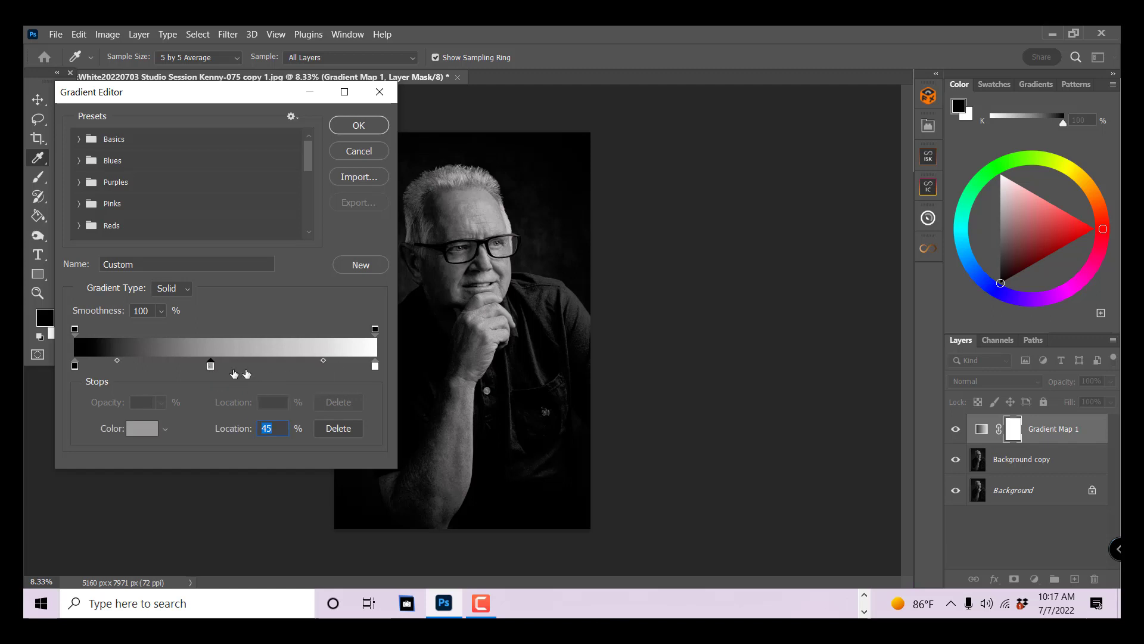
click(295, 365)
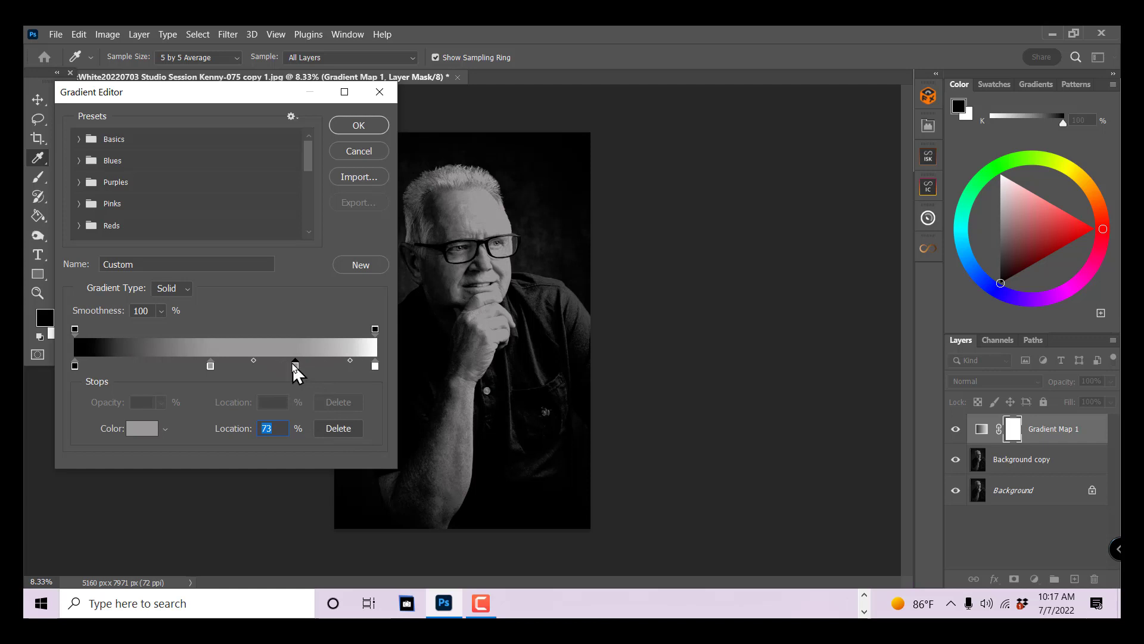
drag(295, 366, 295, 387)
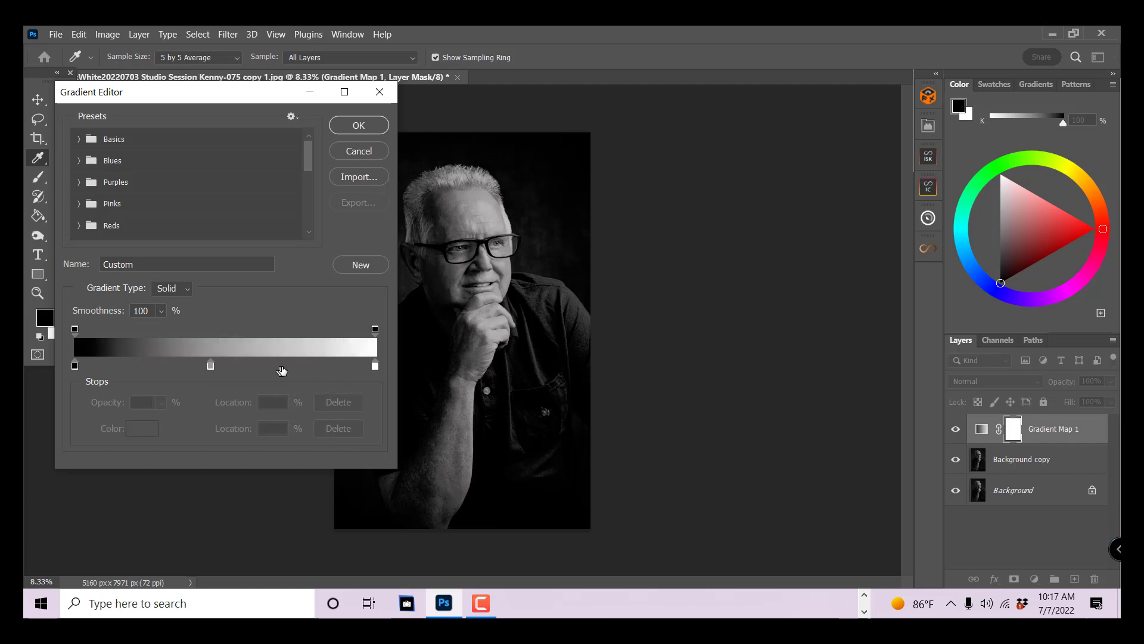
click(210, 366)
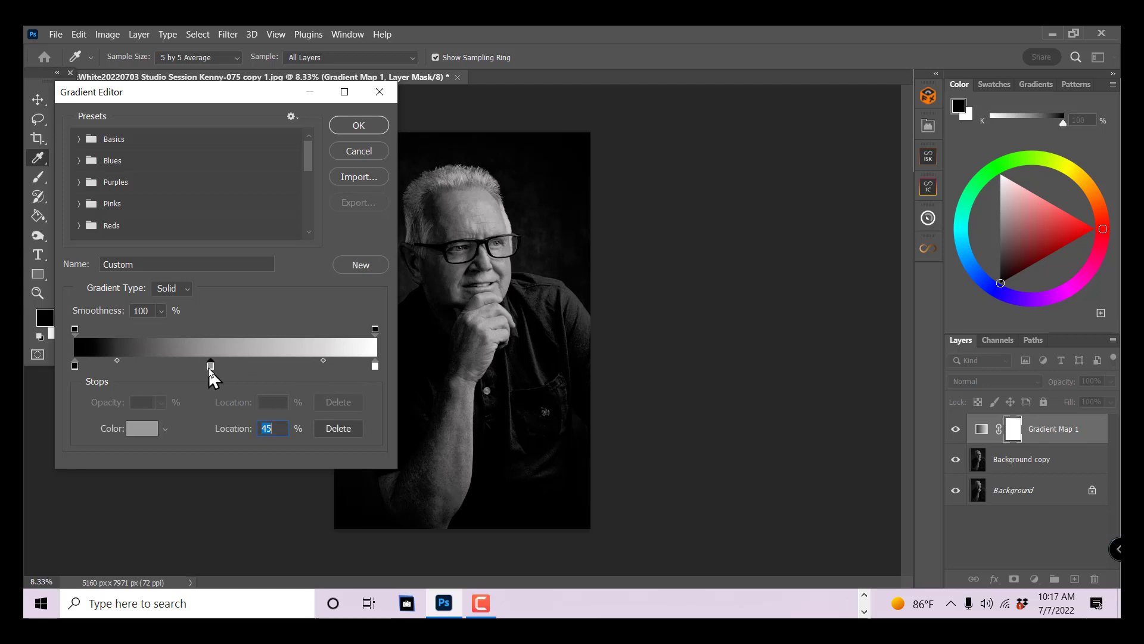
- Shift the grey-to-white midpoint to 78% and move the grey stop to 50%
click(323, 360)
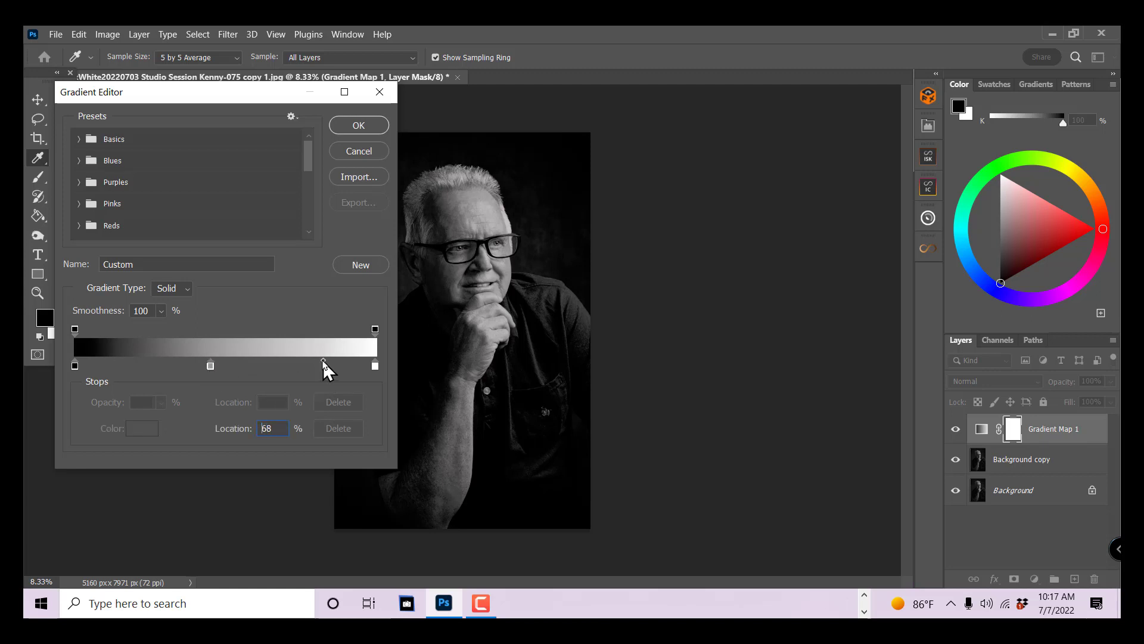
drag(327, 362, 337, 362)
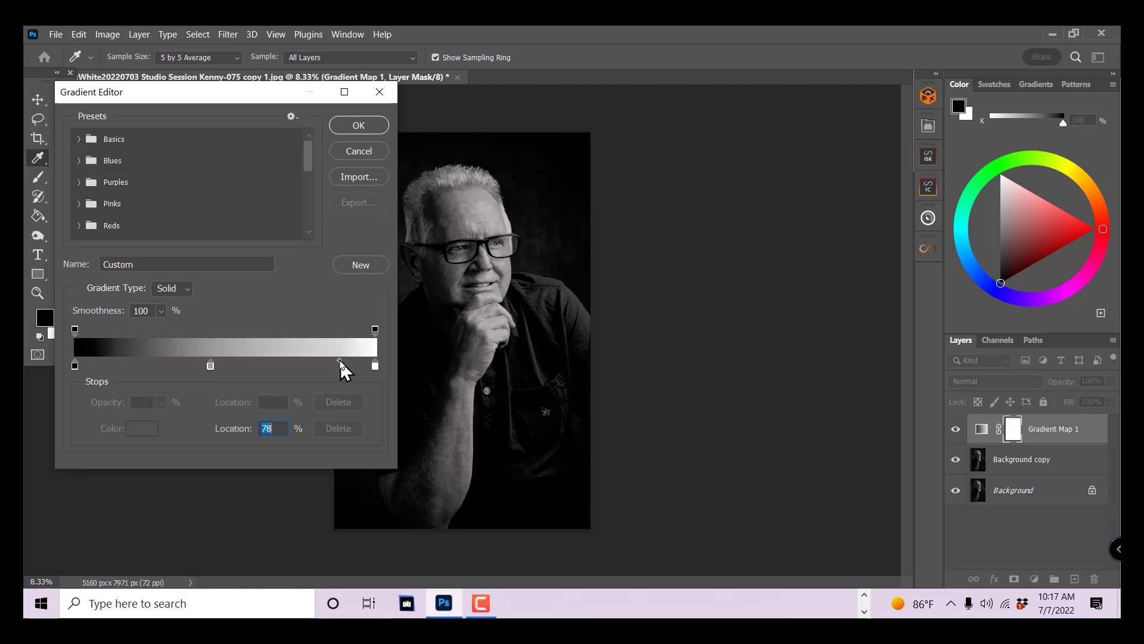
click(212, 367)
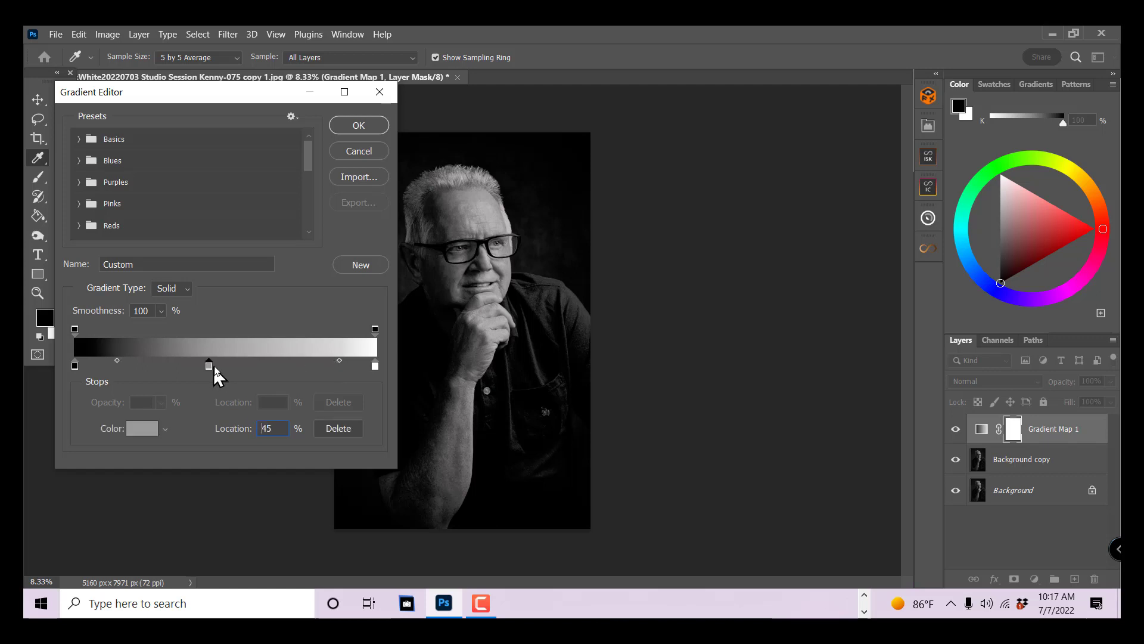
mouse_move(215, 368)
mouse_down()
mouse_move(237, 375)
mouse_move(225, 367)
mouse_up()
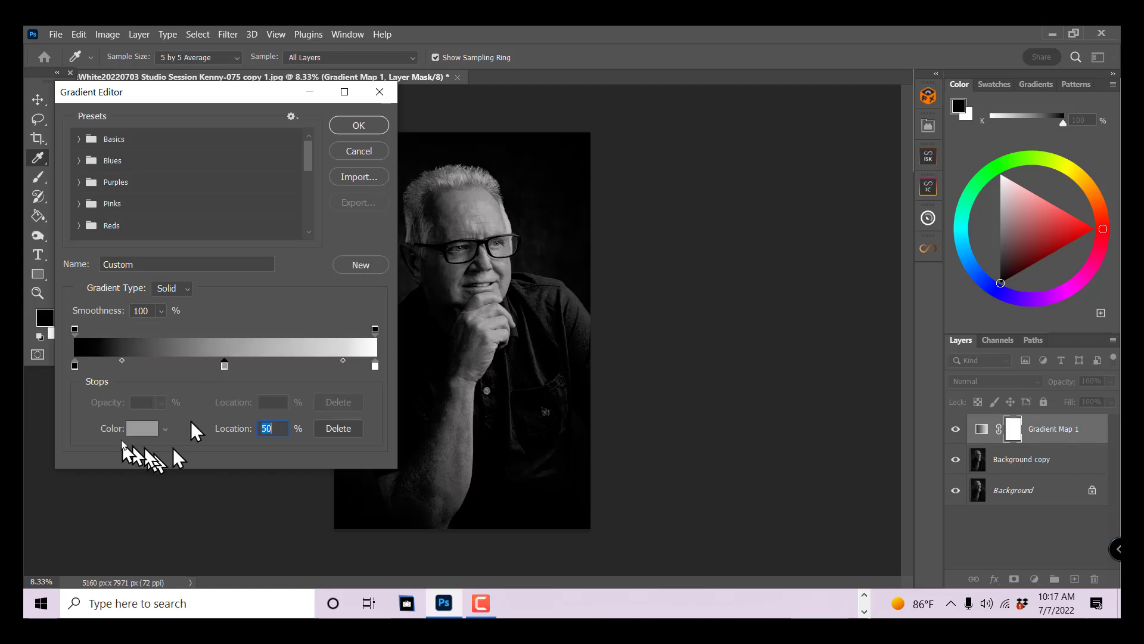
- Try several darker greys for the middle stop and settle its colour at #777676
click(146, 432)
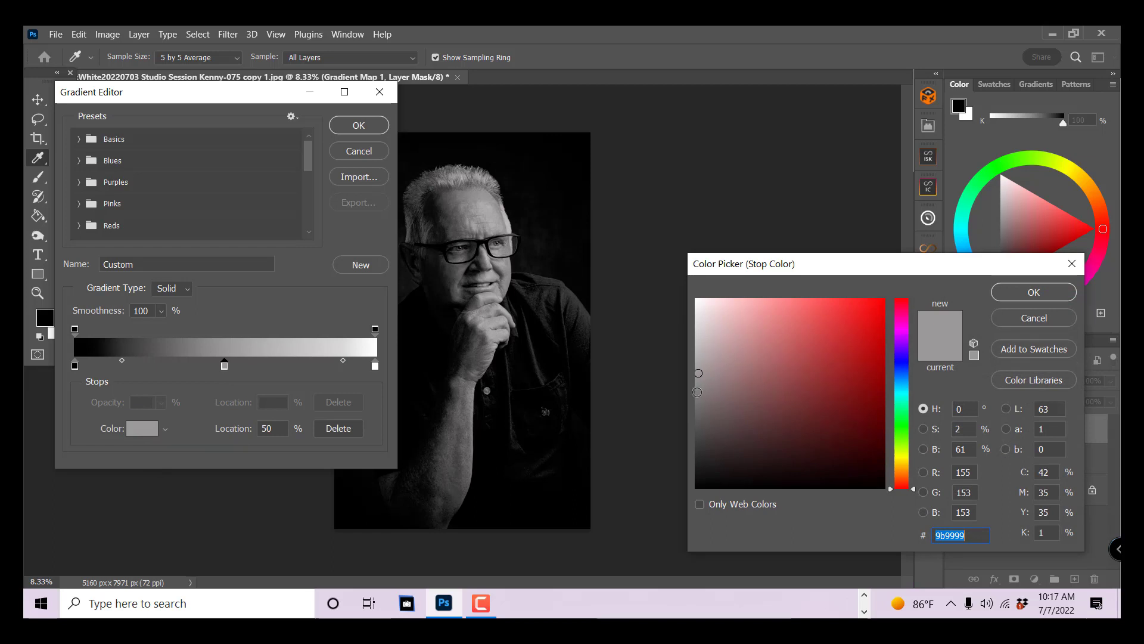
click(697, 392)
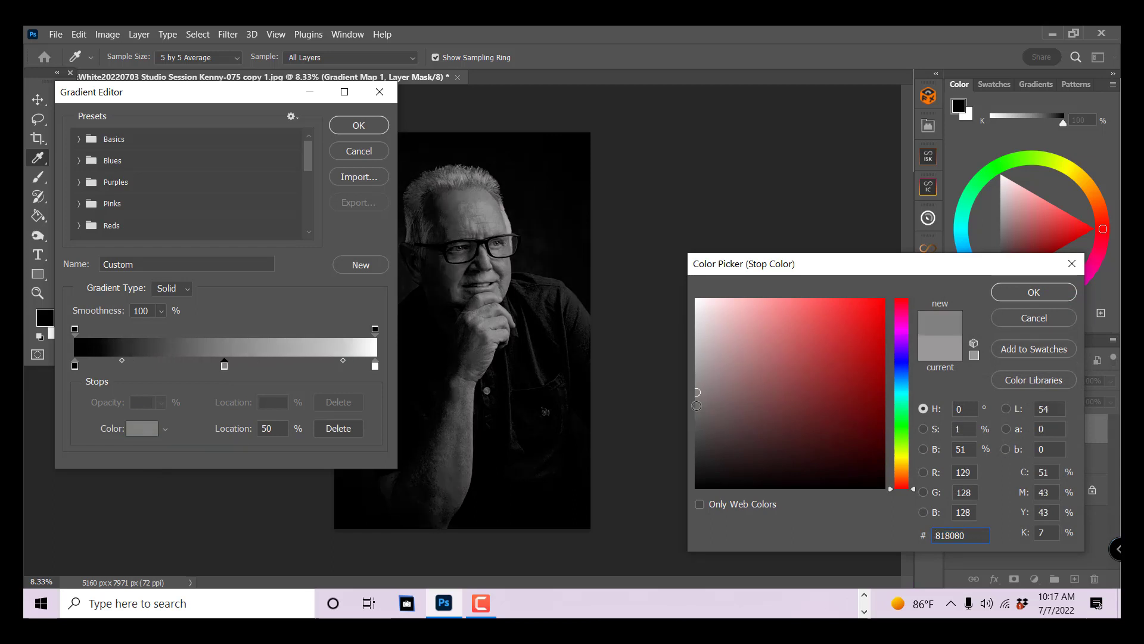
click(696, 406)
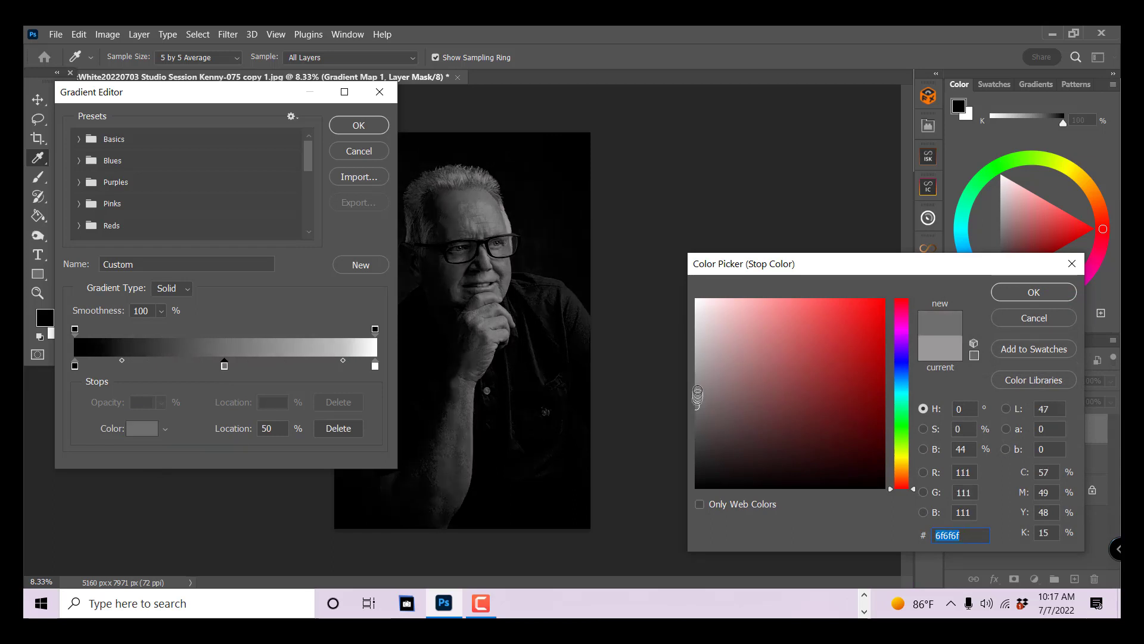
click(697, 382)
click(697, 400)
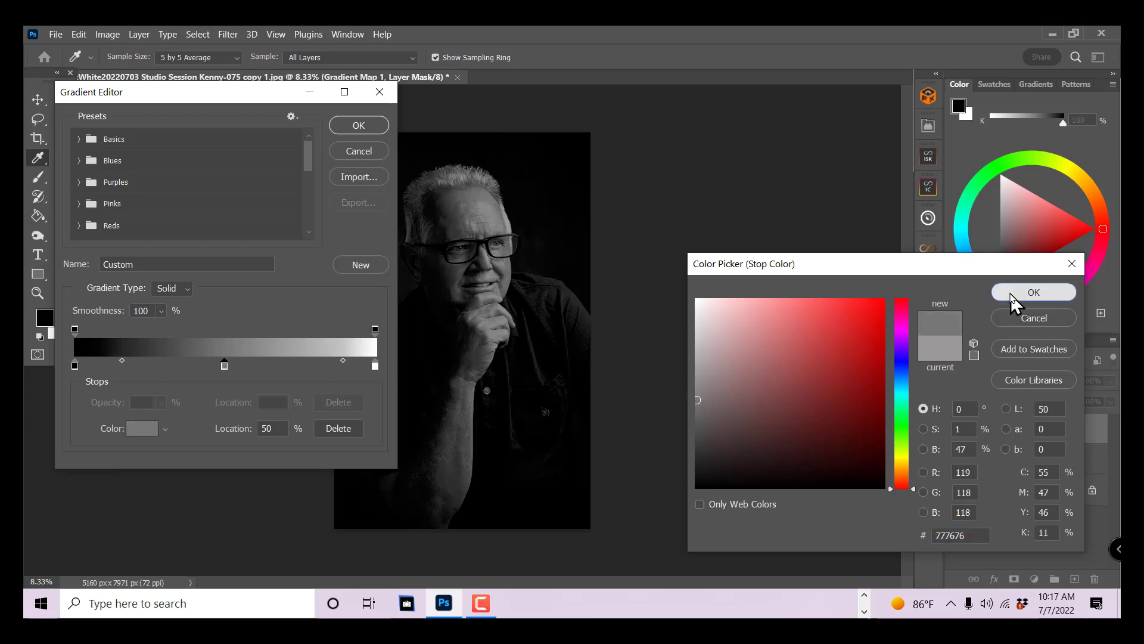
click(1020, 293)
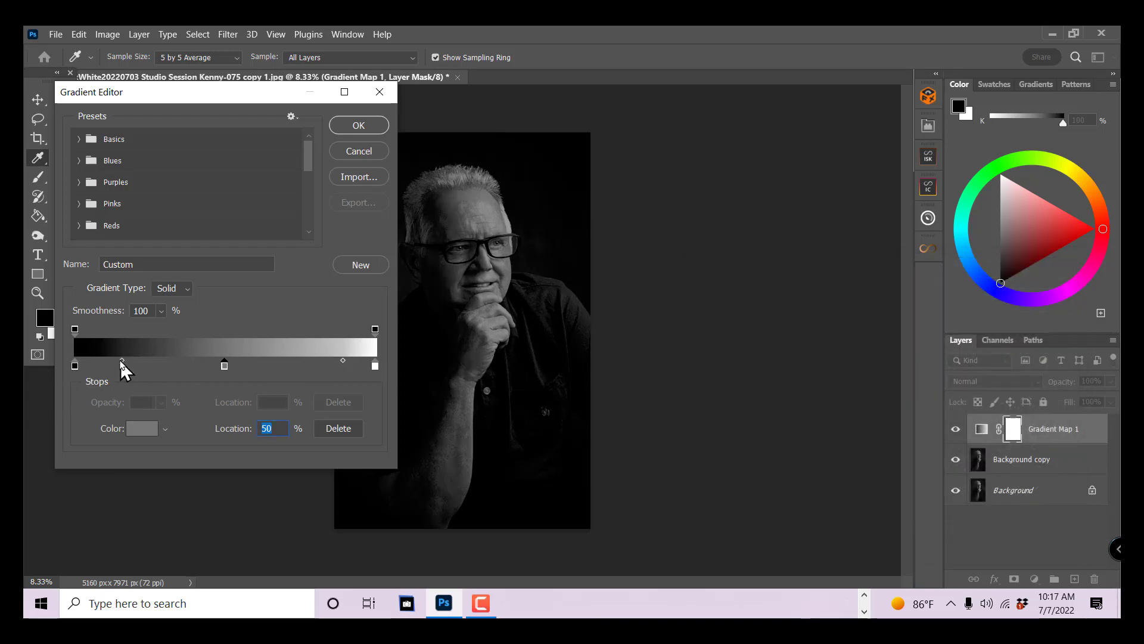
- Shift the midpoint between the black and grey stops to 14% and leave the black stop selected
drag(122, 361, 105, 363)
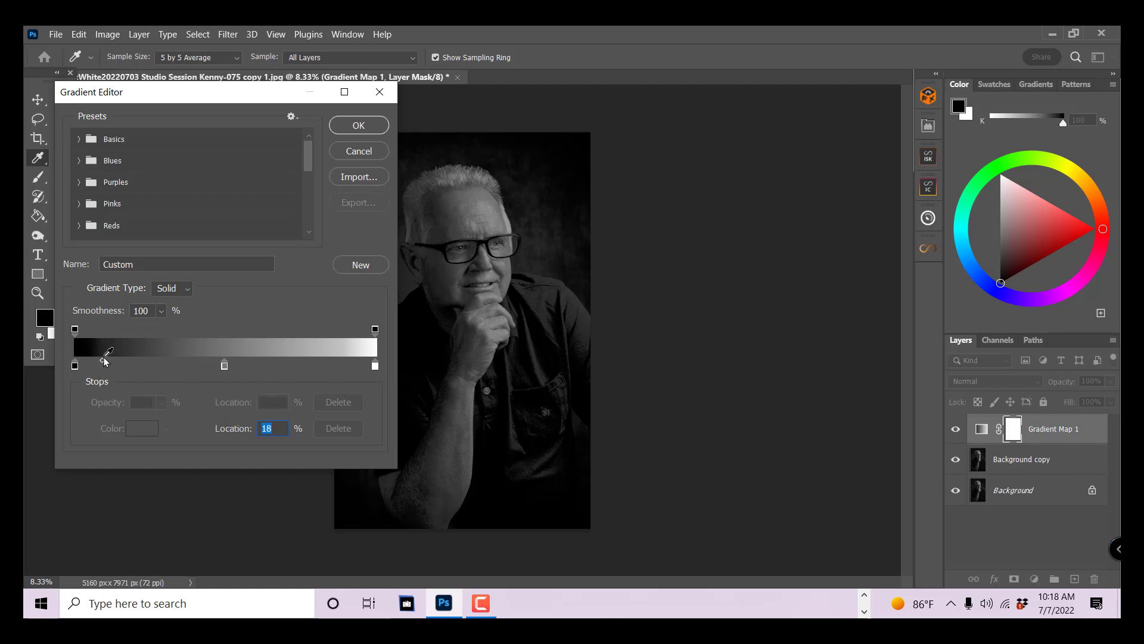
drag(98, 362, 98, 362)
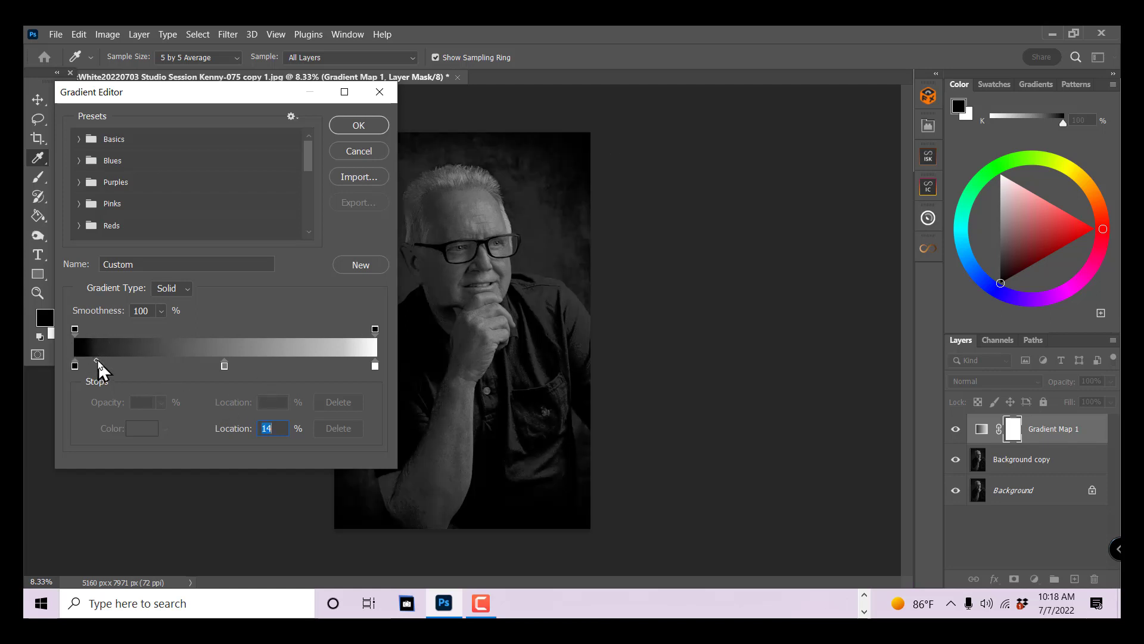
click(101, 364)
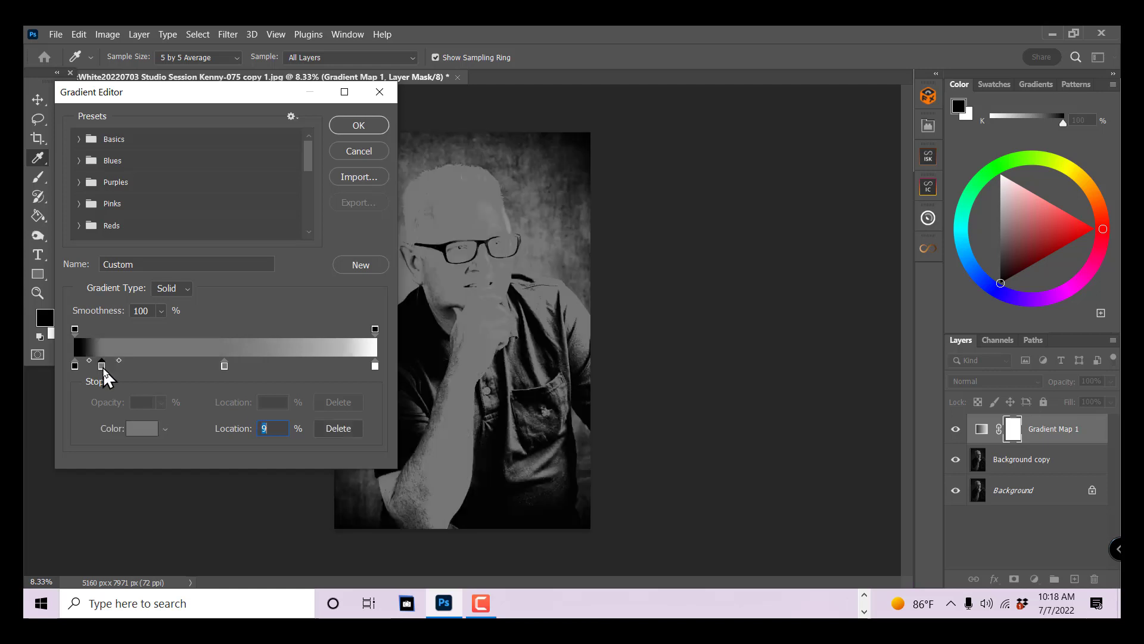
drag(102, 367, 113, 390)
click(74, 366)
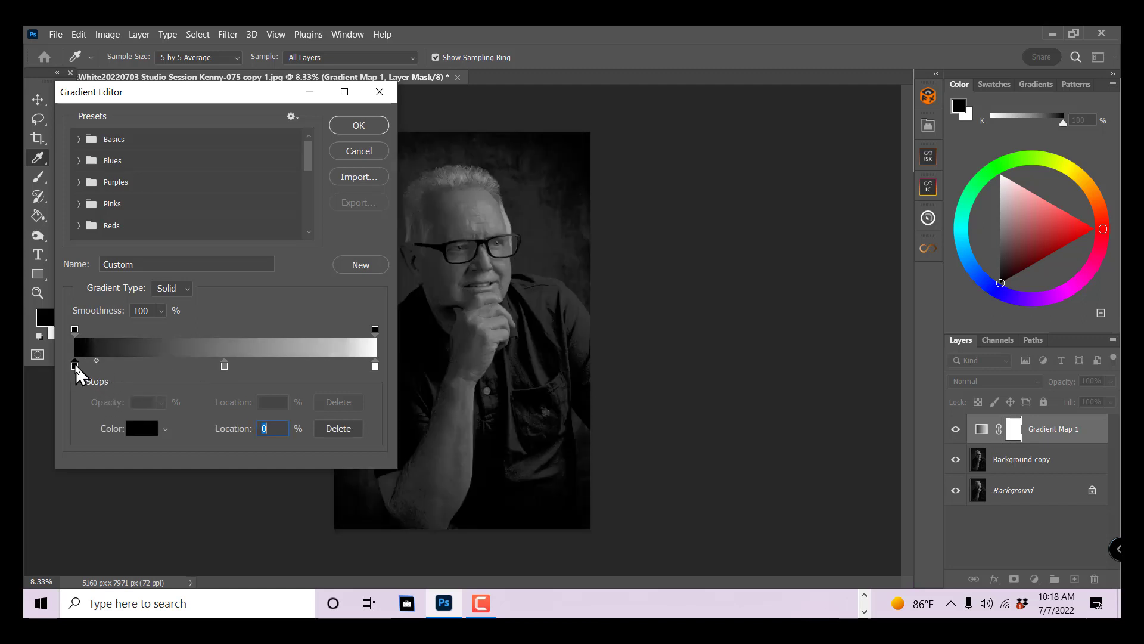
- Move the black-to-grey midpoint to 10% and lower the Gradient Map layer's opacity to 57%
drag(96, 361, 90, 362)
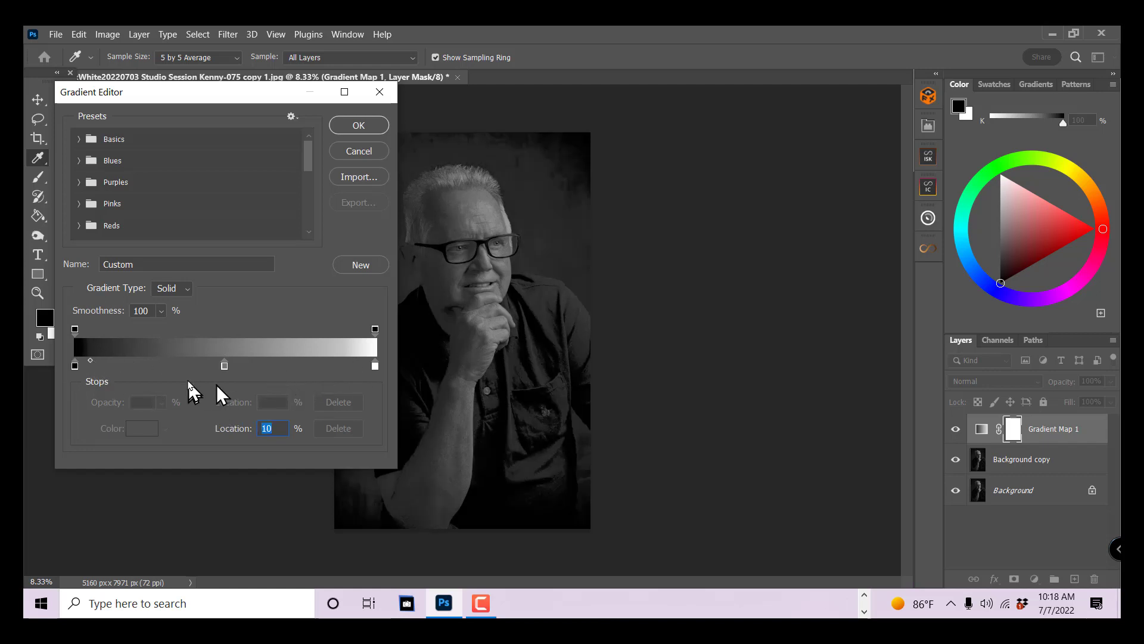
click(358, 125)
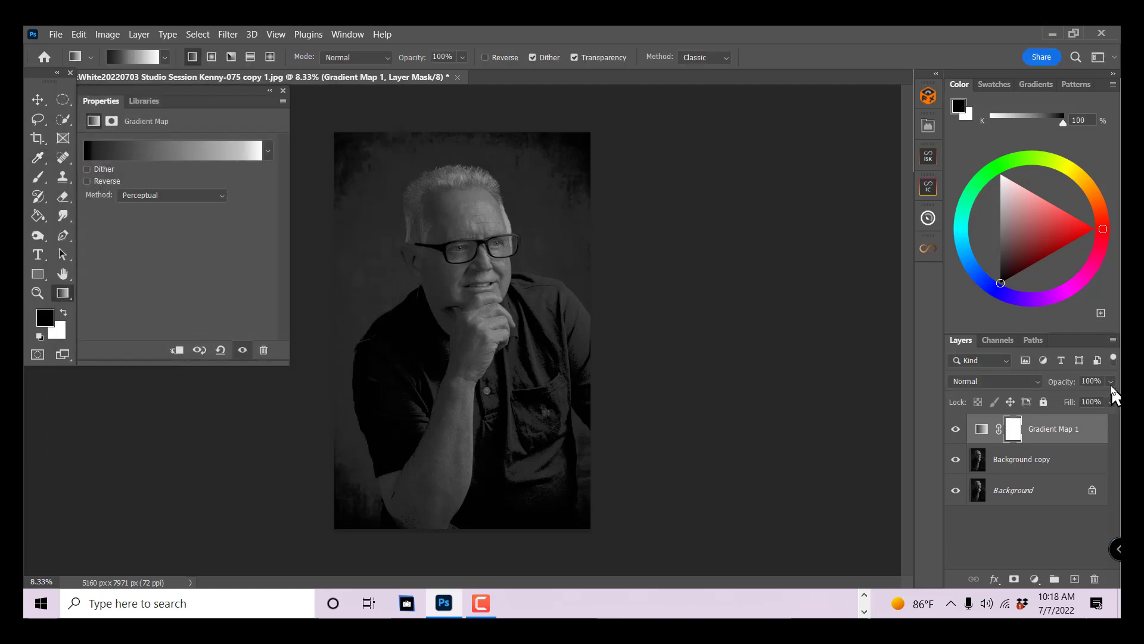
click(1111, 382)
drag(1111, 400, 1080, 406)
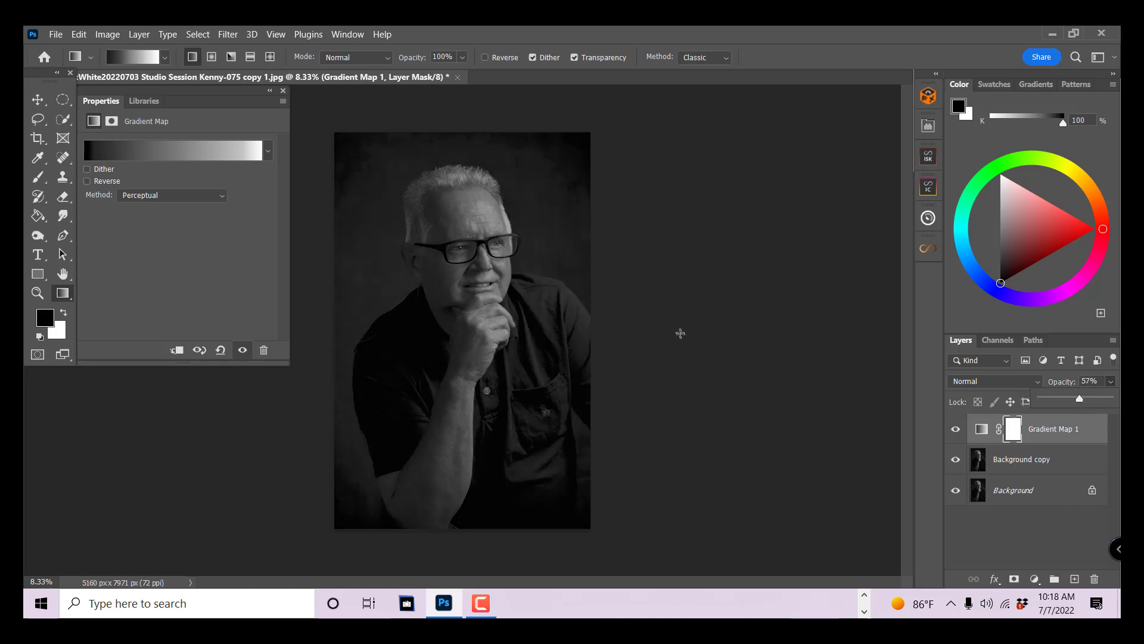
click(283, 91)
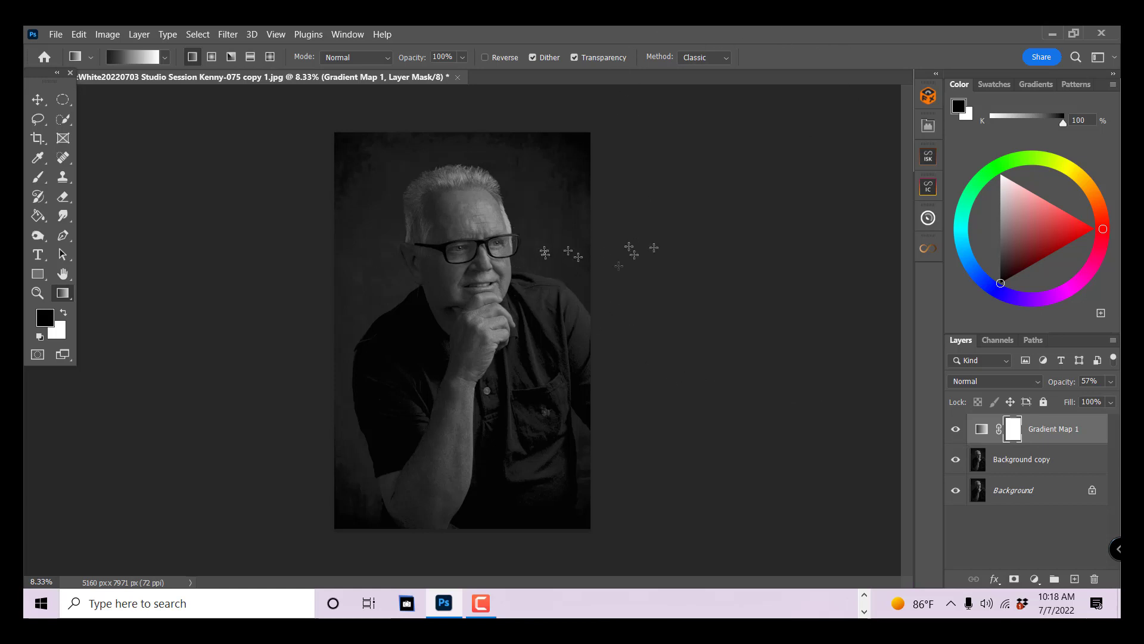
- Review the Gradient Map layer's custom gradient in the Gradient Editor
double_click(981, 430)
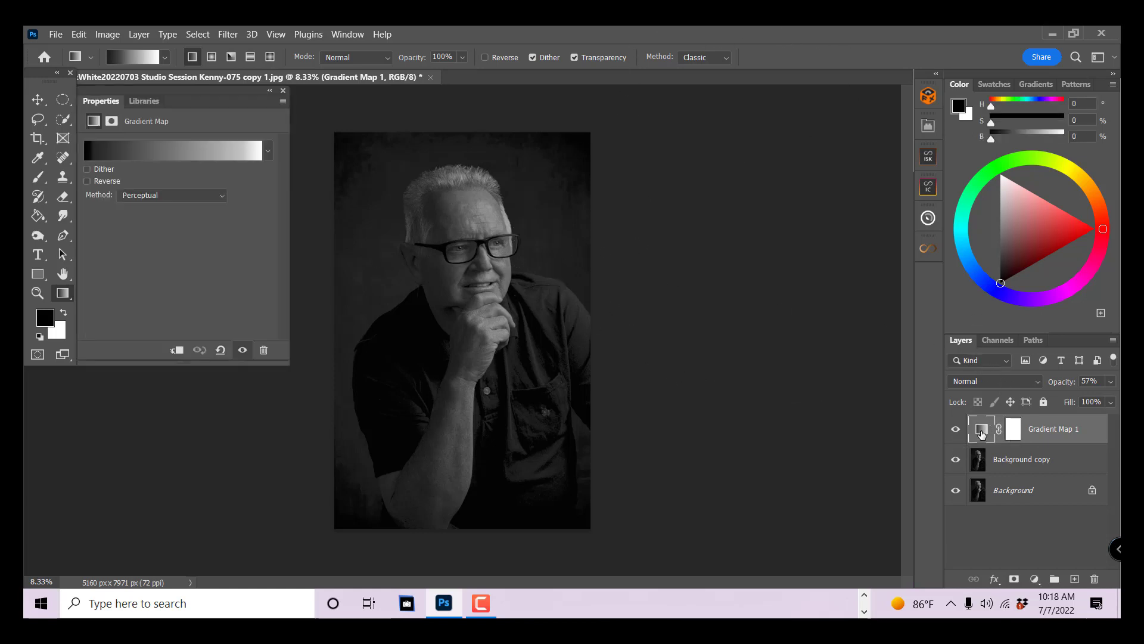
click(159, 152)
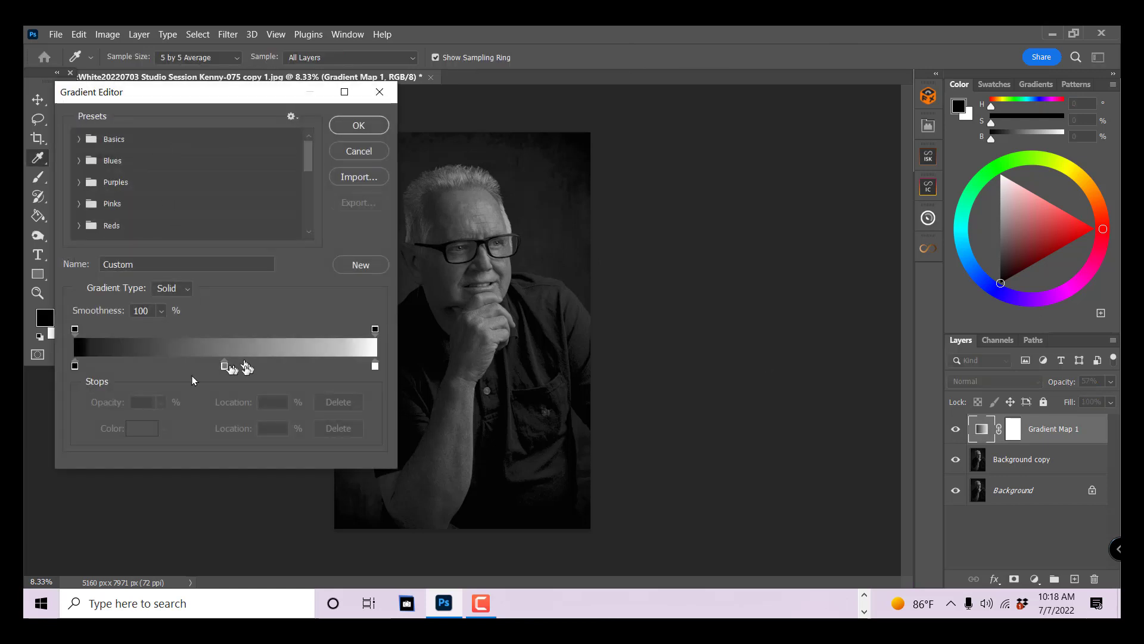
click(359, 126)
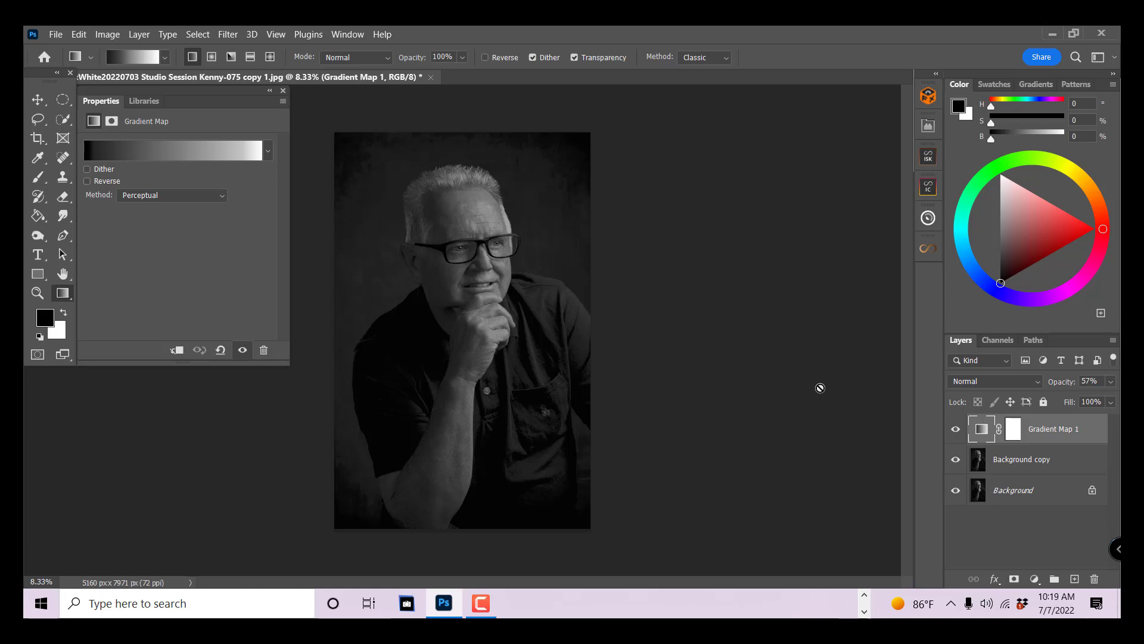
click(283, 90)
- Open the recent image "Photo Jun 30, 5 54 31 PM.jpg" and duplicate its Background layer
click(55, 35)
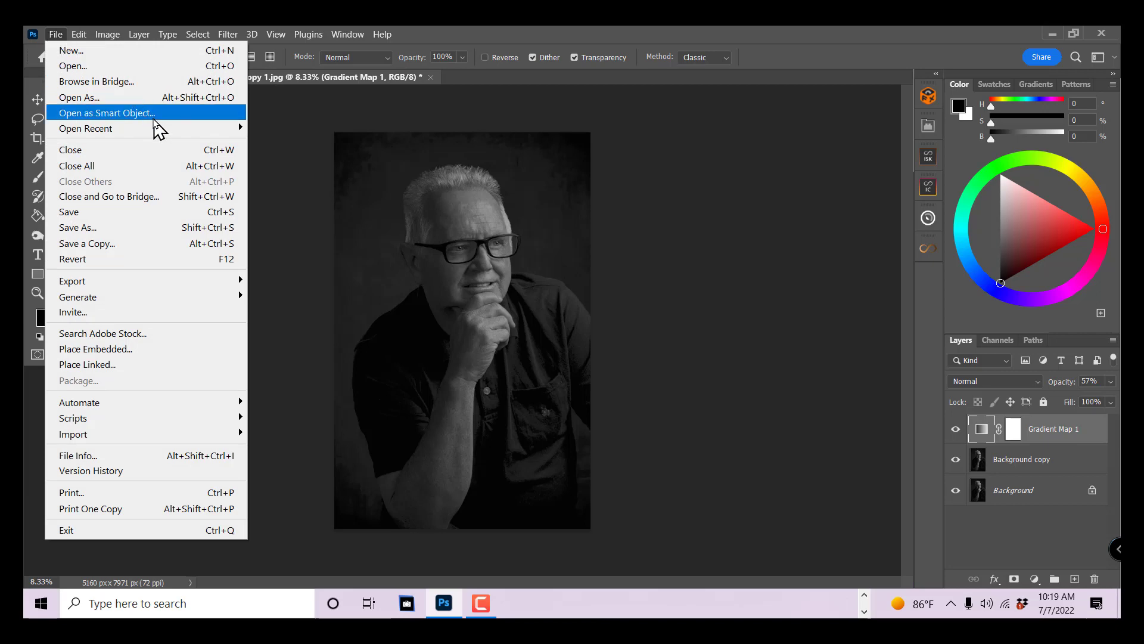
mouse_move(159, 131)
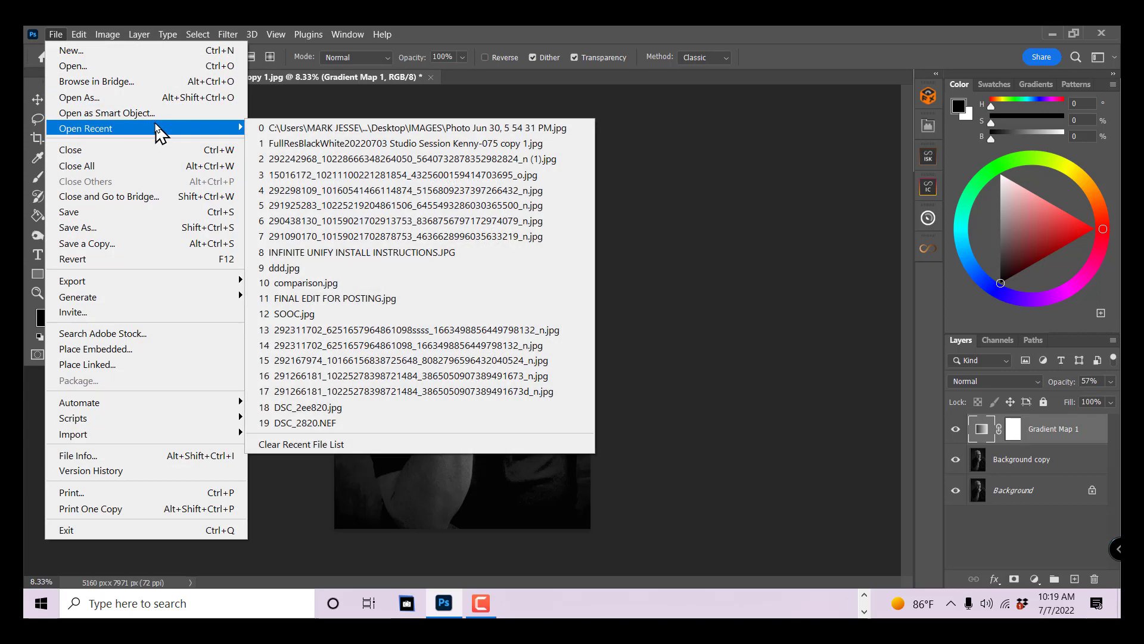
click(423, 129)
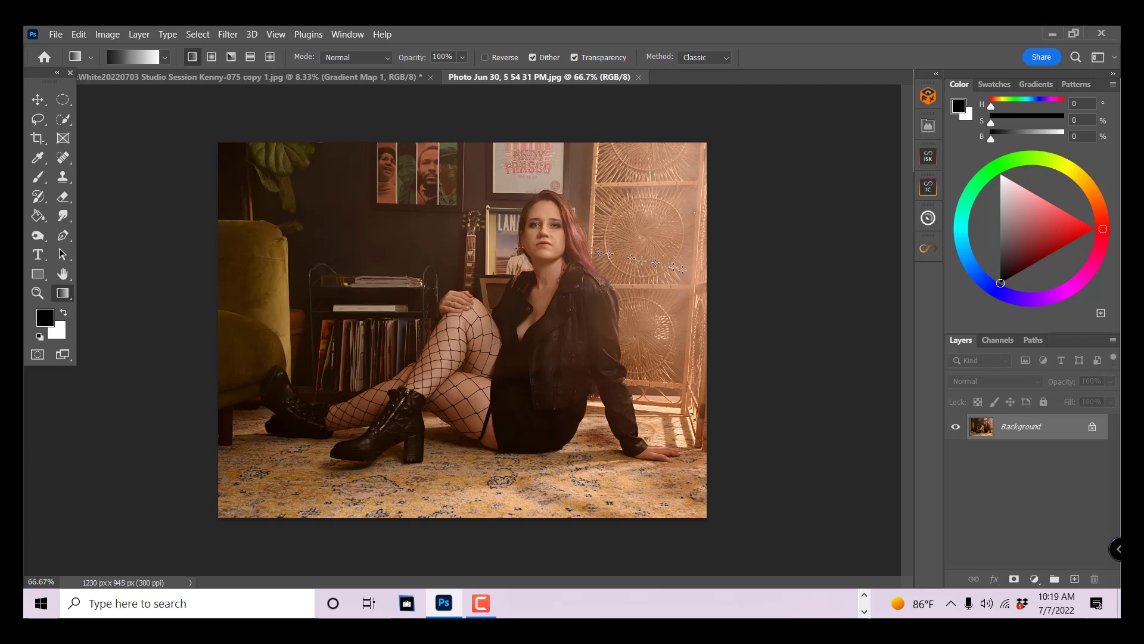
drag(1060, 431, 1075, 577)
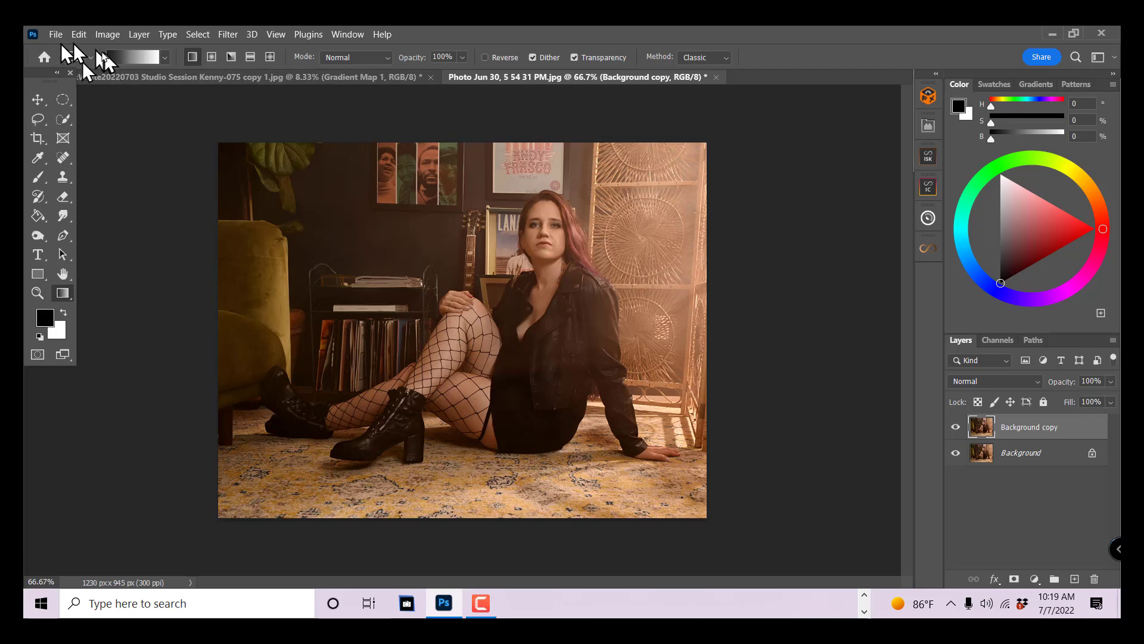
- Start a Gradient Map adjustment on the Background copy and change the gradient's black stop to dark blue-grey #26272f
click(107, 34)
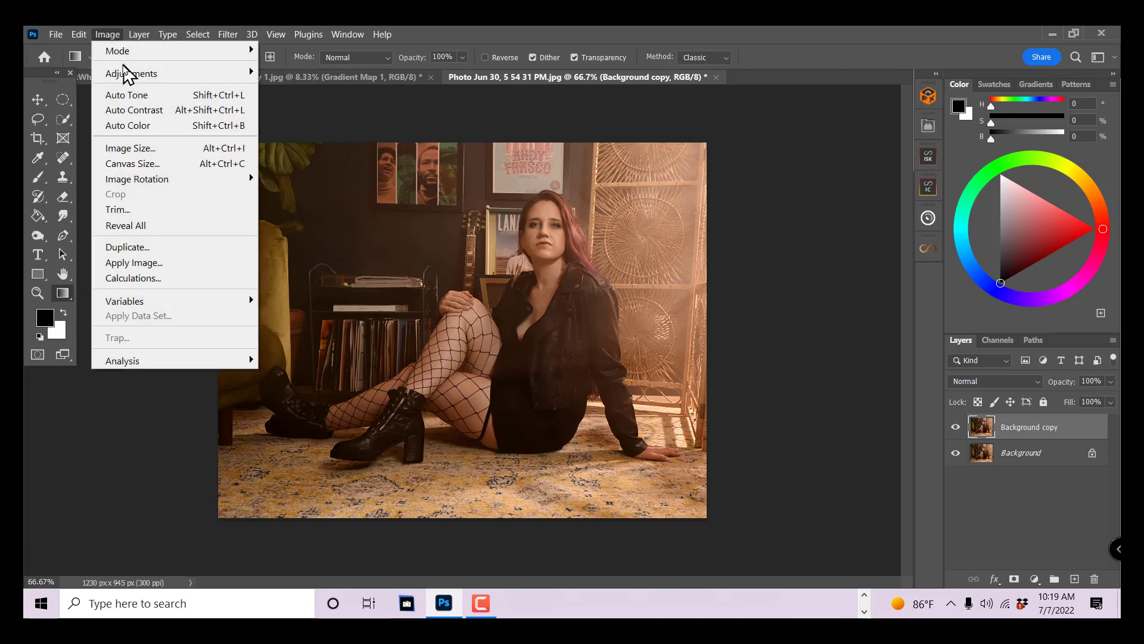
mouse_move(127, 73)
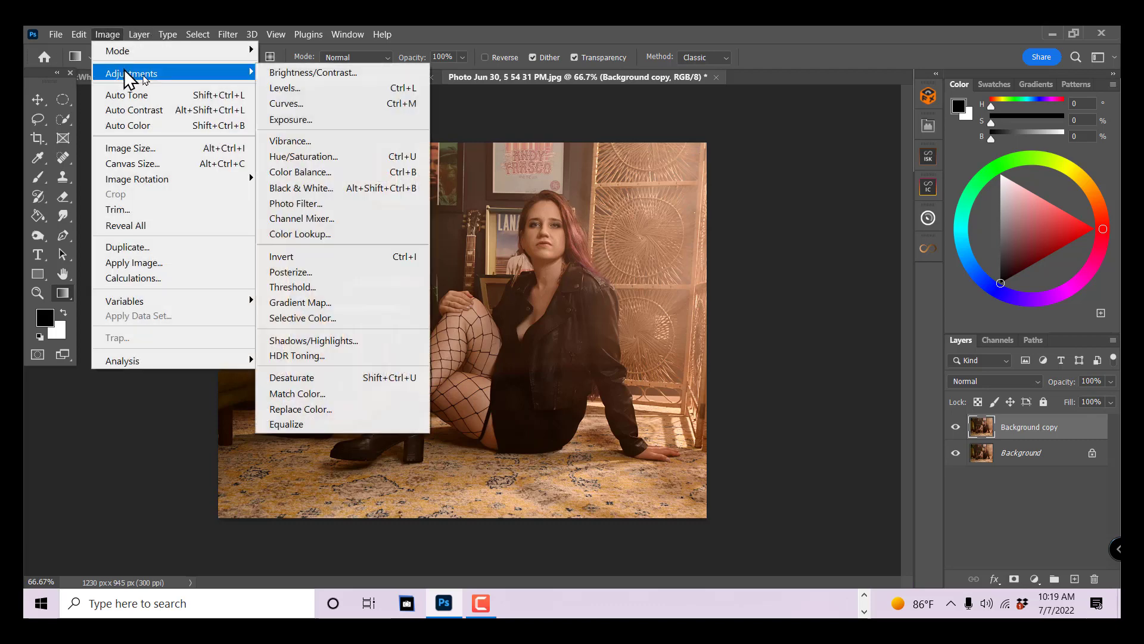
click(365, 304)
click(704, 149)
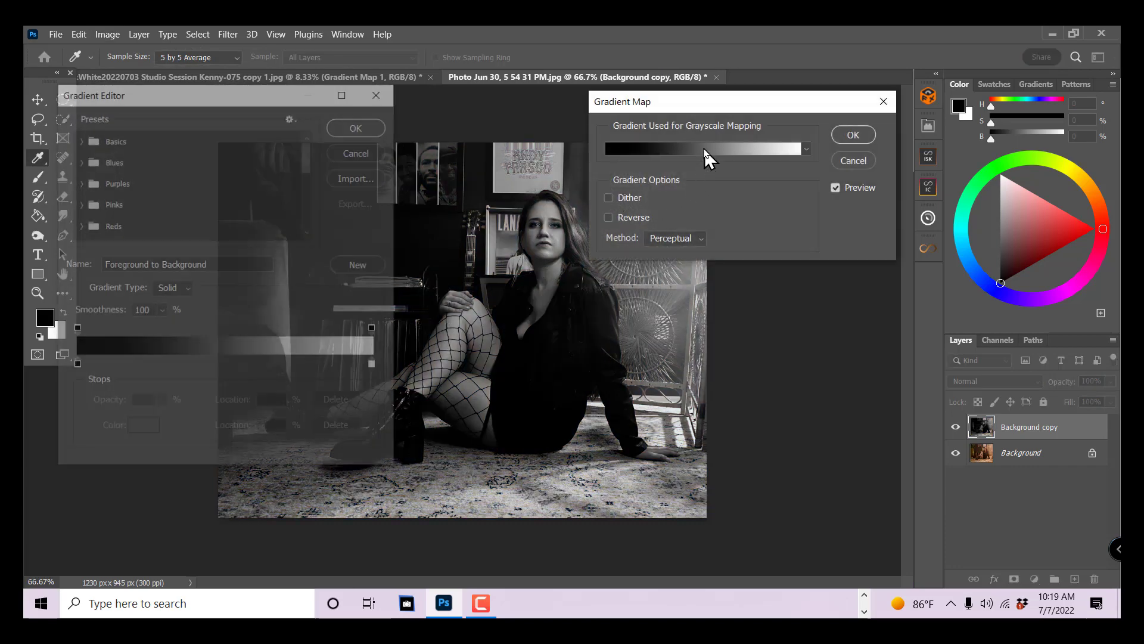
click(75, 365)
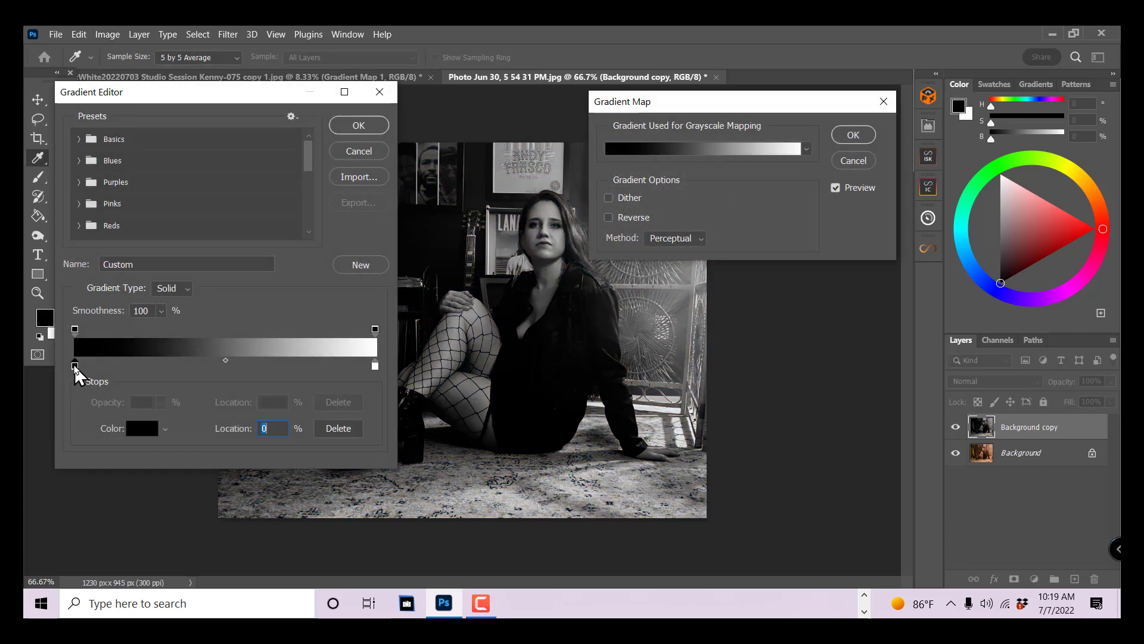
click(137, 428)
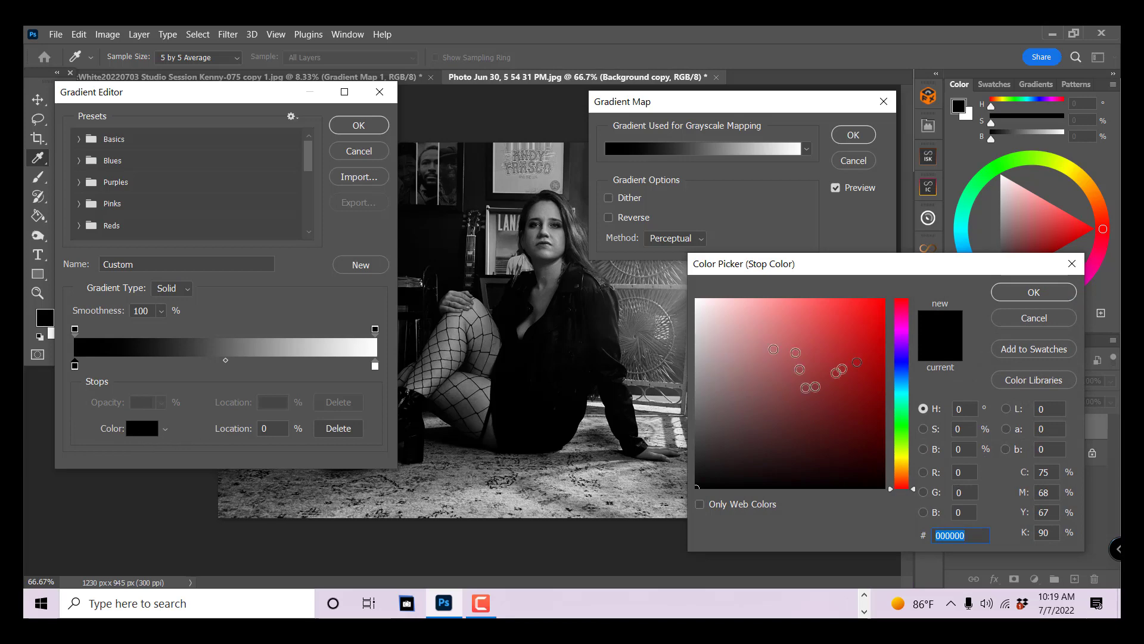
click(902, 363)
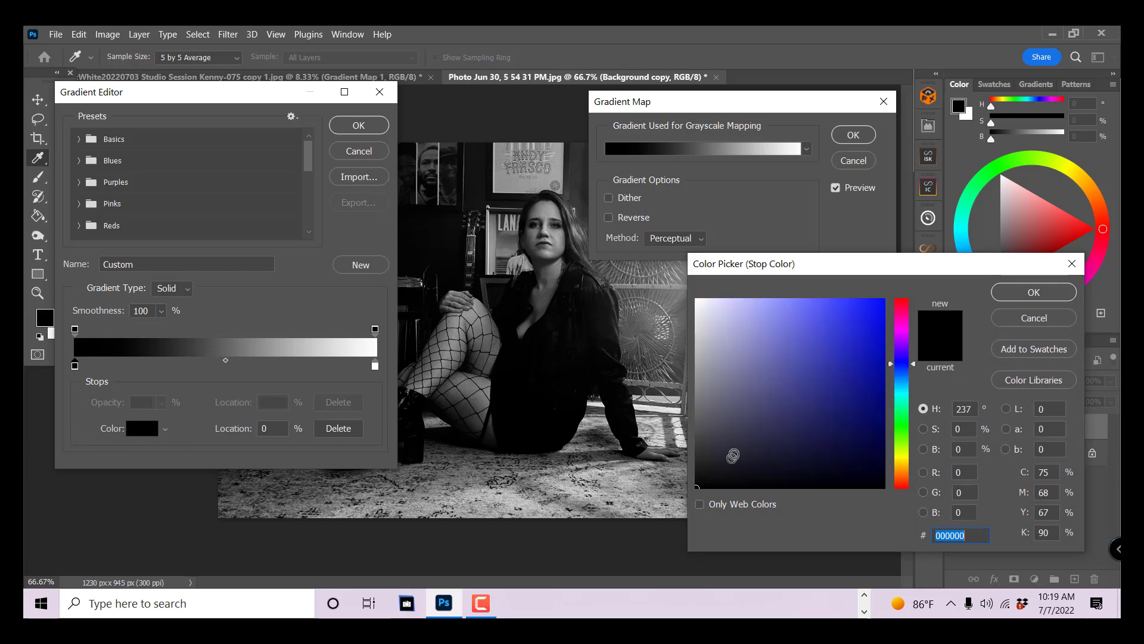
click(731, 454)
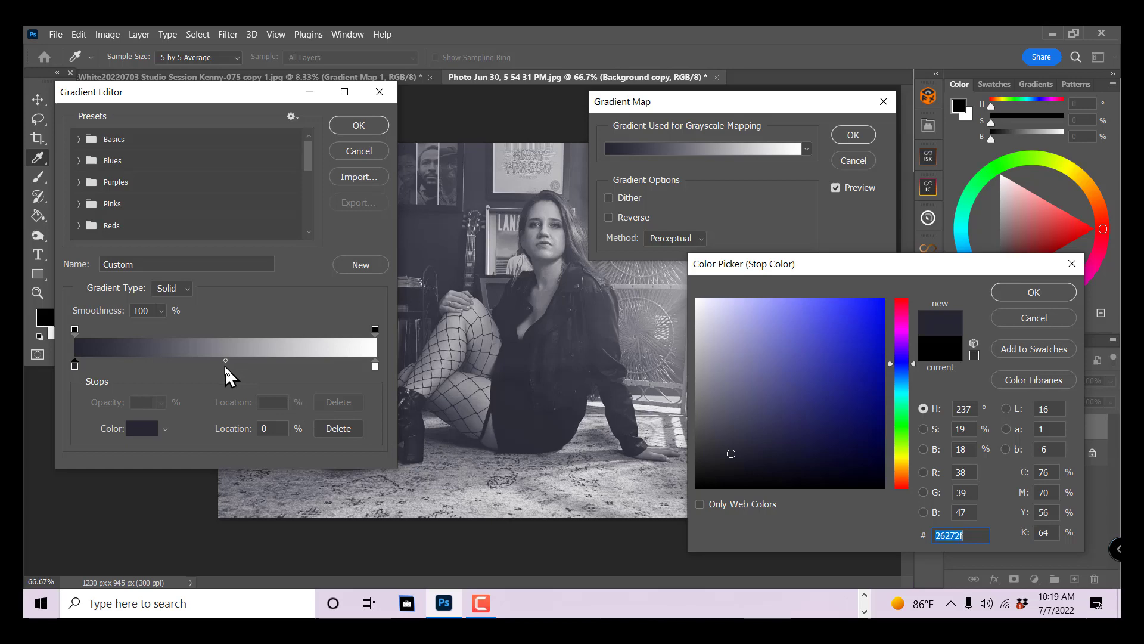
click(1007, 291)
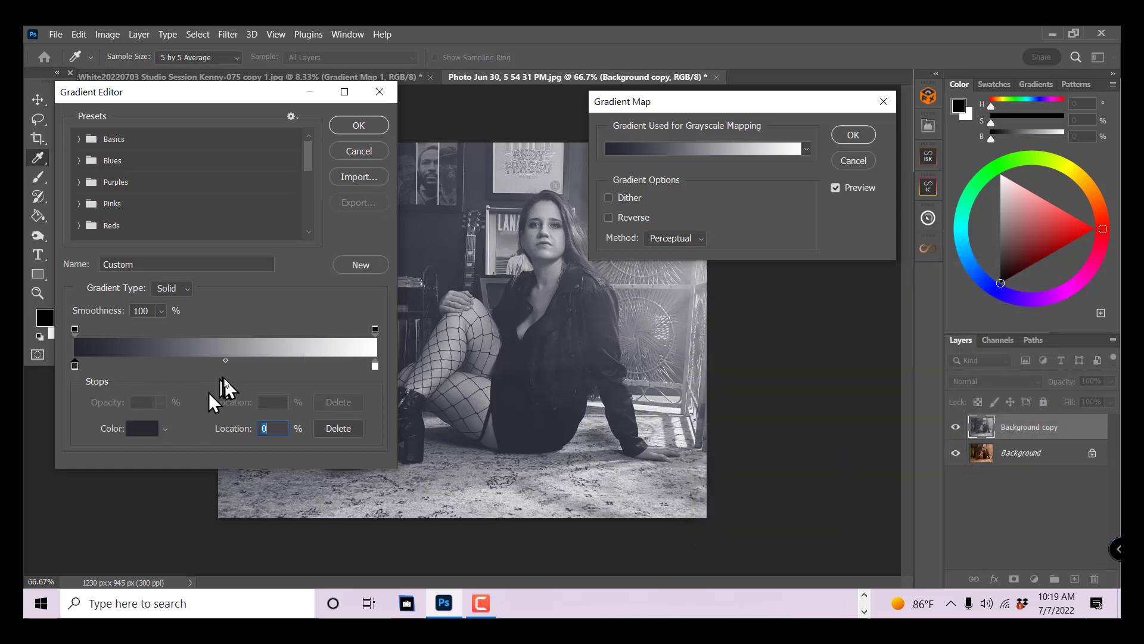
- Add a middle colour stop at 47% and set it to grey #7d7d7f
click(219, 366)
click(149, 429)
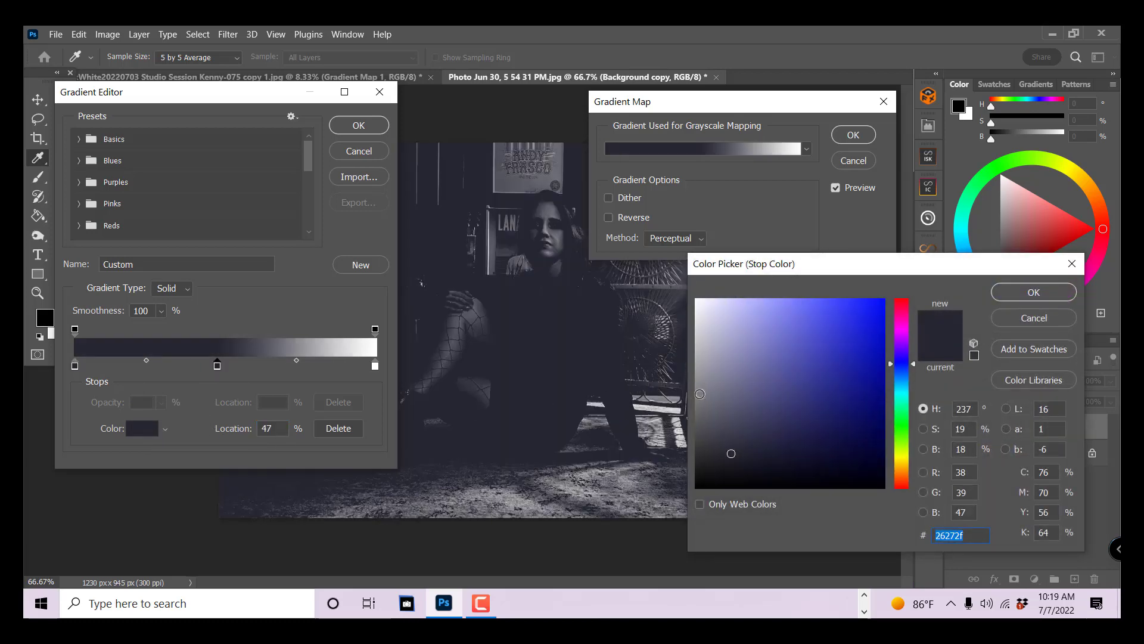
click(697, 397)
click(1033, 292)
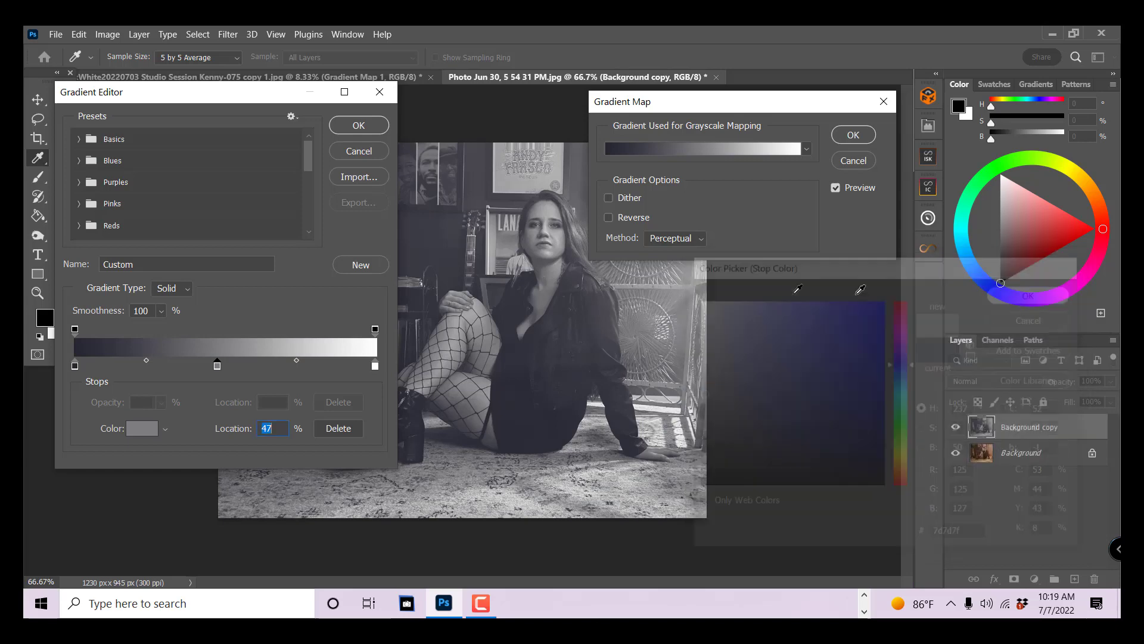
- Change the gradient's white end stop to peach #f0a983 and accept the gradient
click(375, 366)
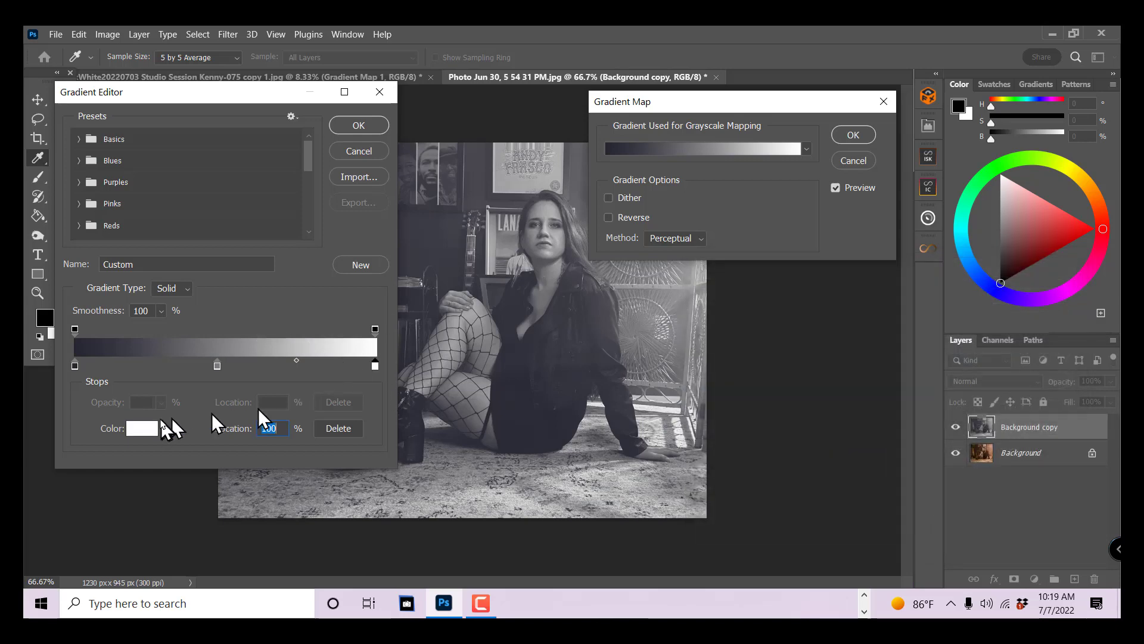
click(142, 429)
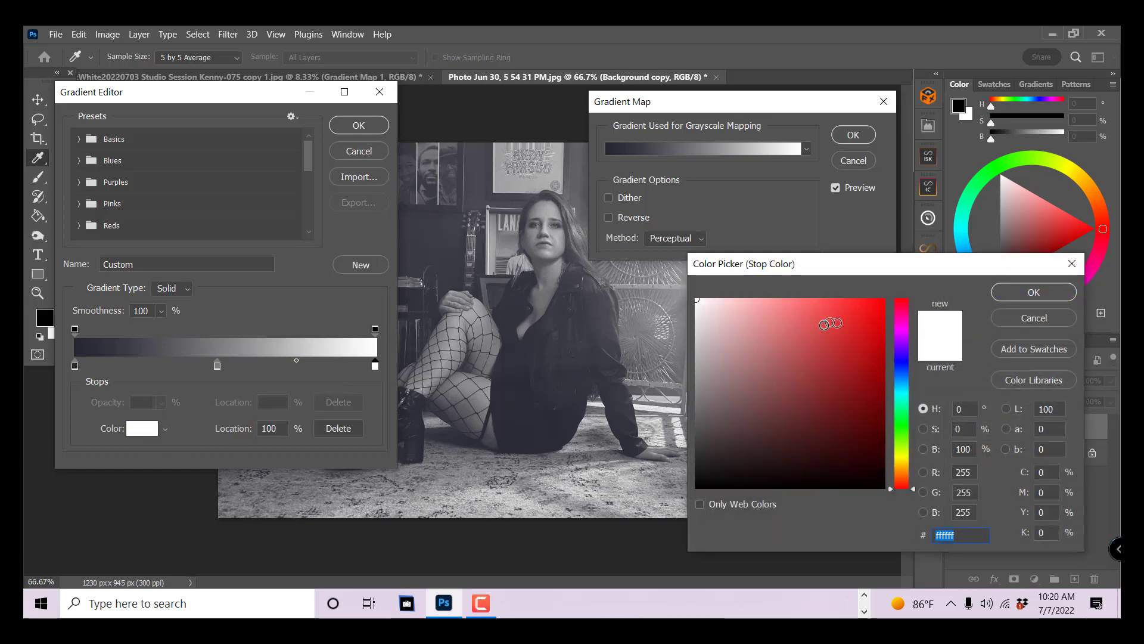
click(905, 477)
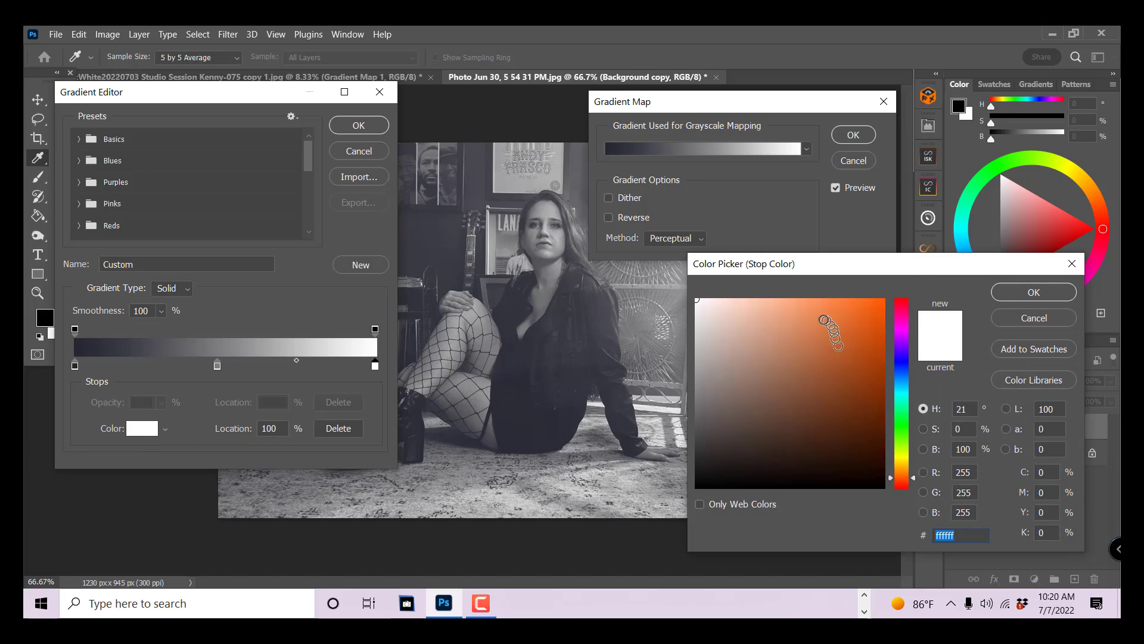
click(783, 310)
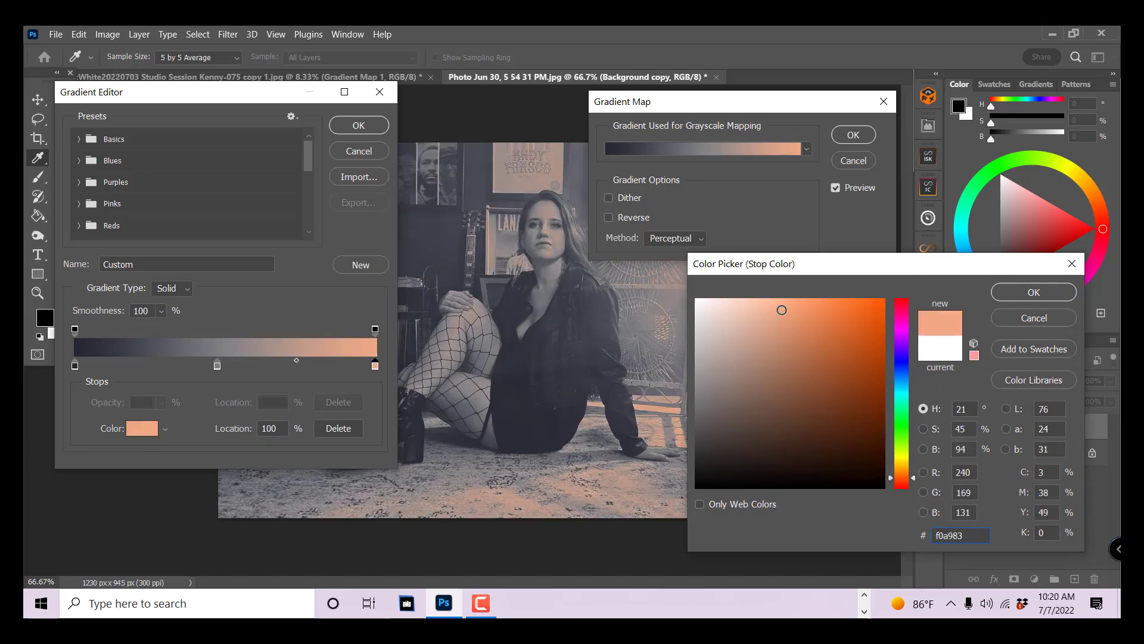
click(1033, 292)
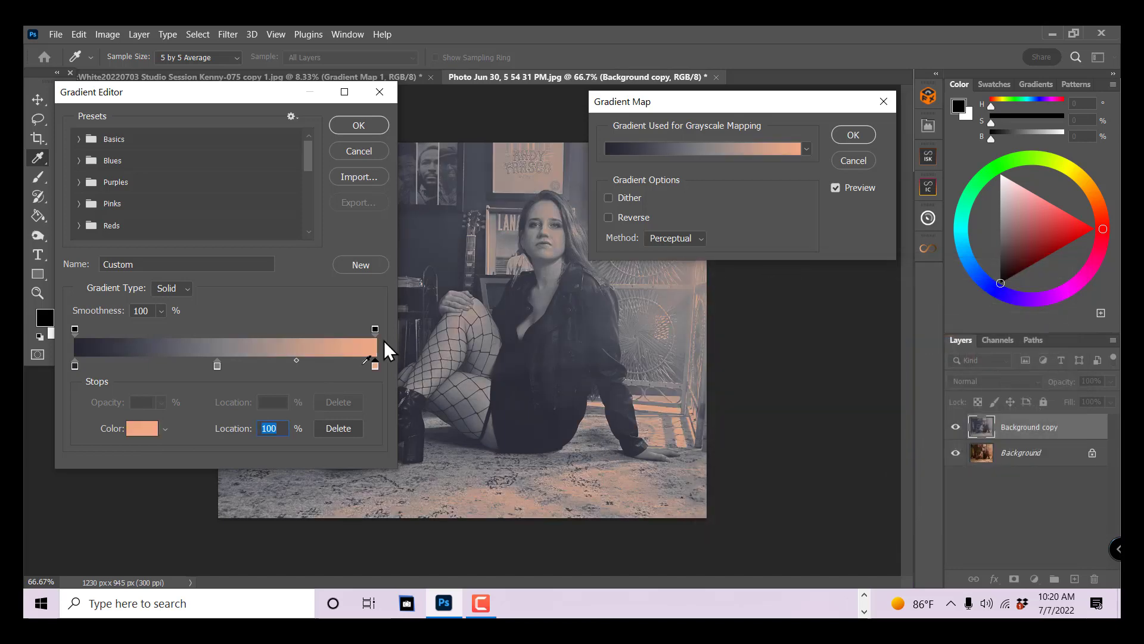
click(358, 126)
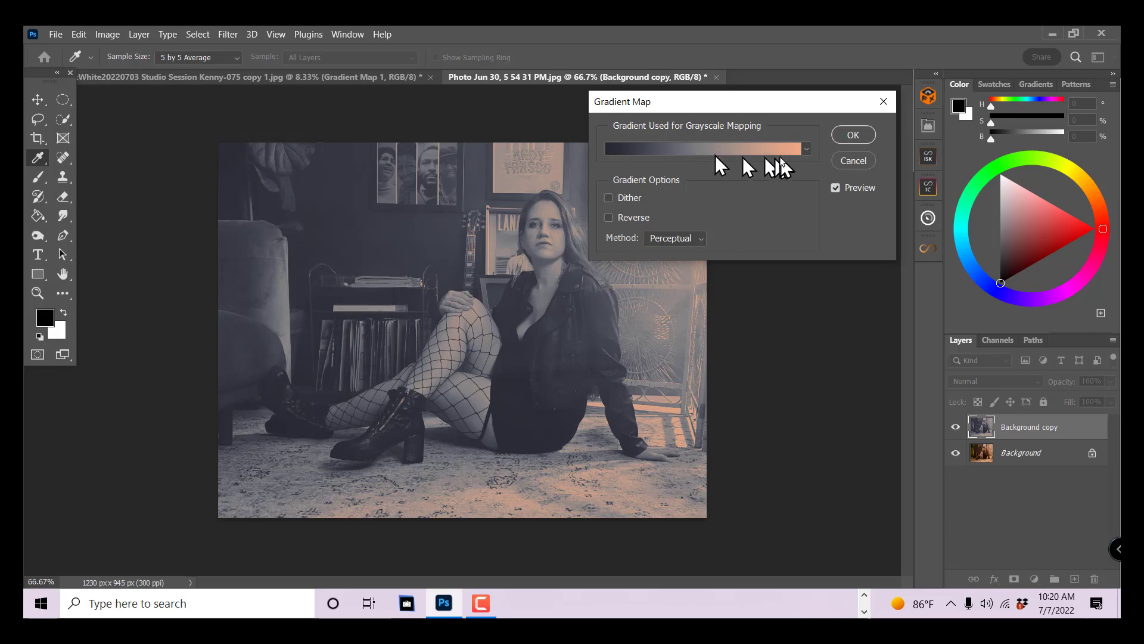
- Edit the gradient again and recolour its dark stop to a more saturated blue, #24275c
click(612, 149)
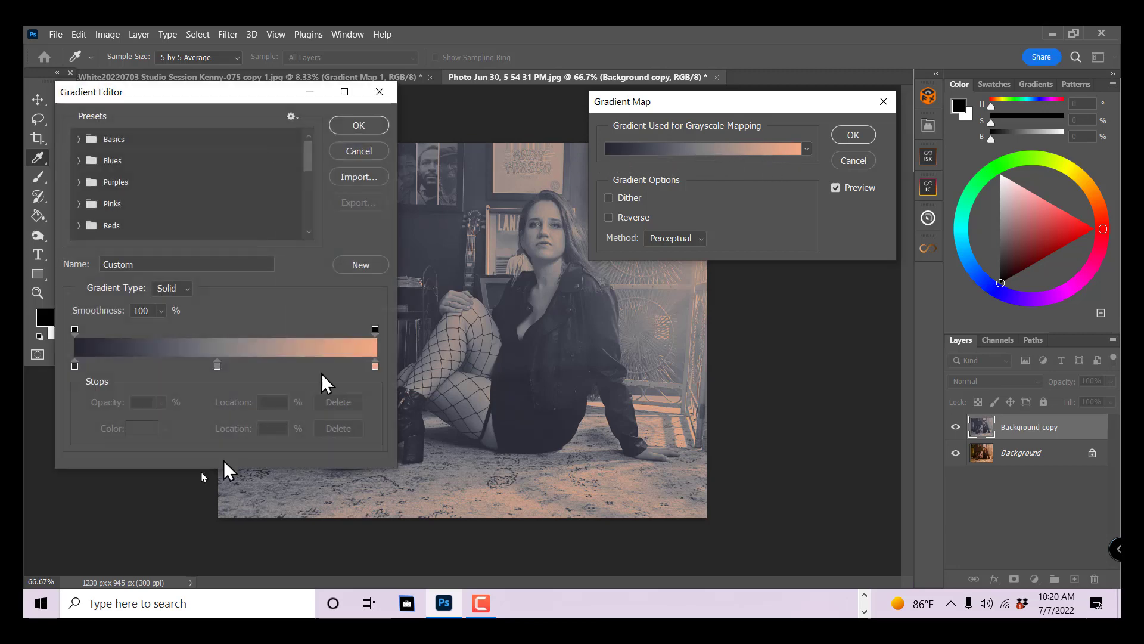
click(74, 365)
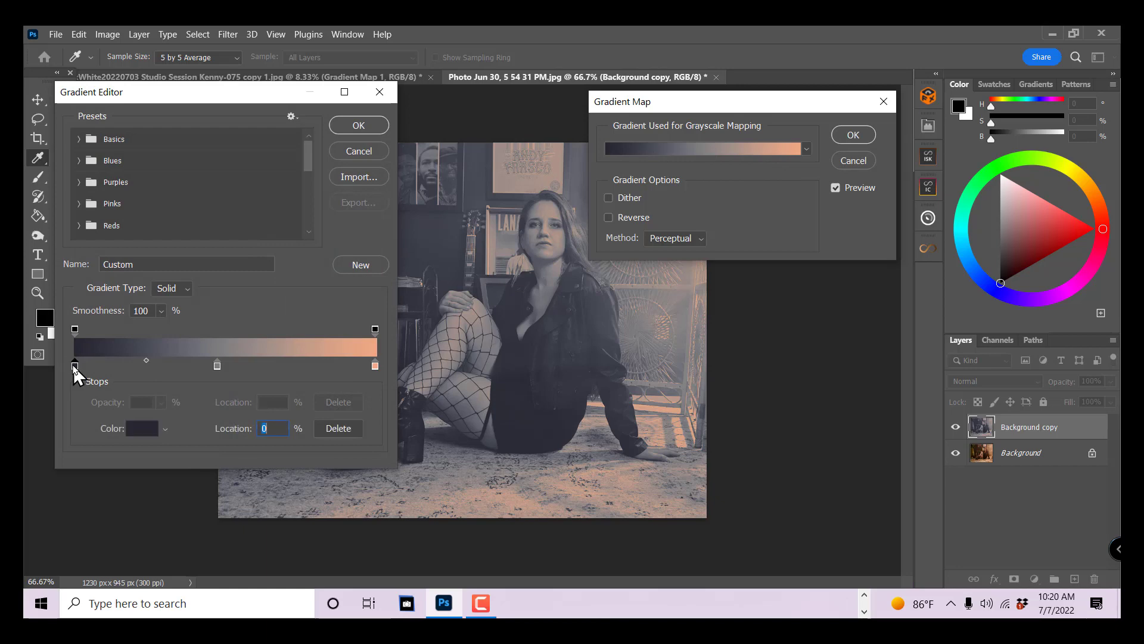
click(136, 430)
drag(774, 388, 810, 436)
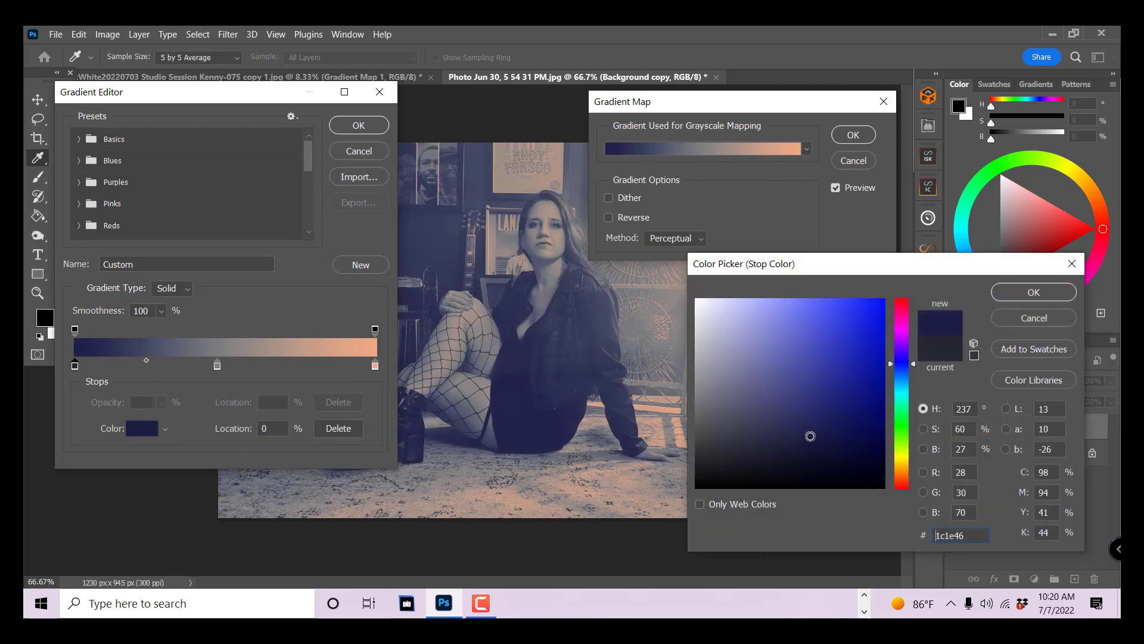
click(810, 421)
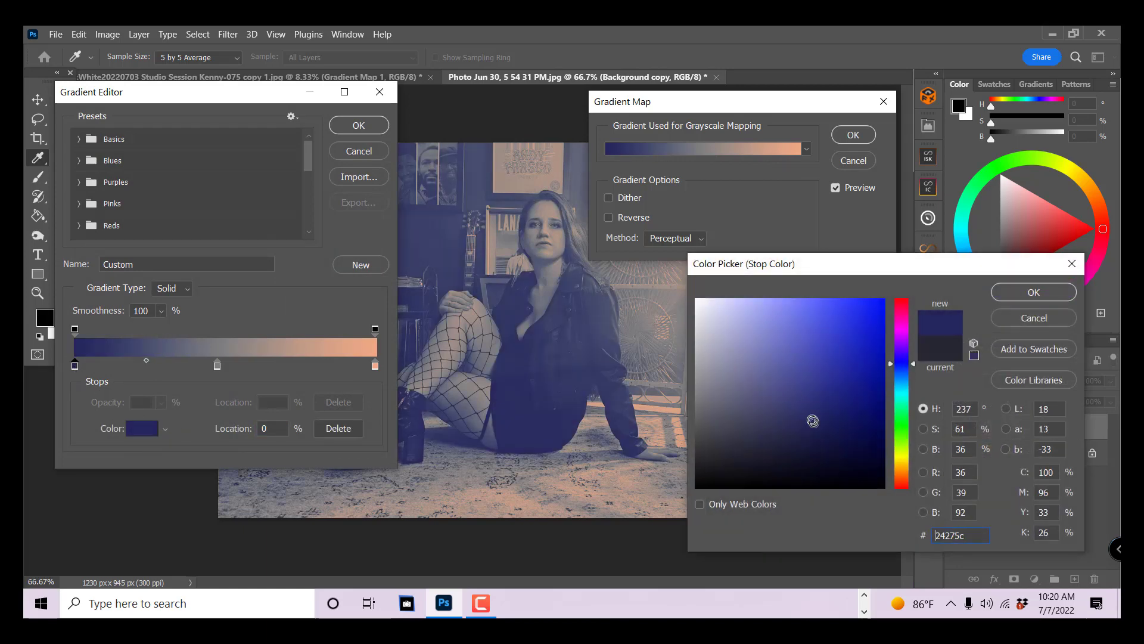
click(1025, 293)
click(358, 125)
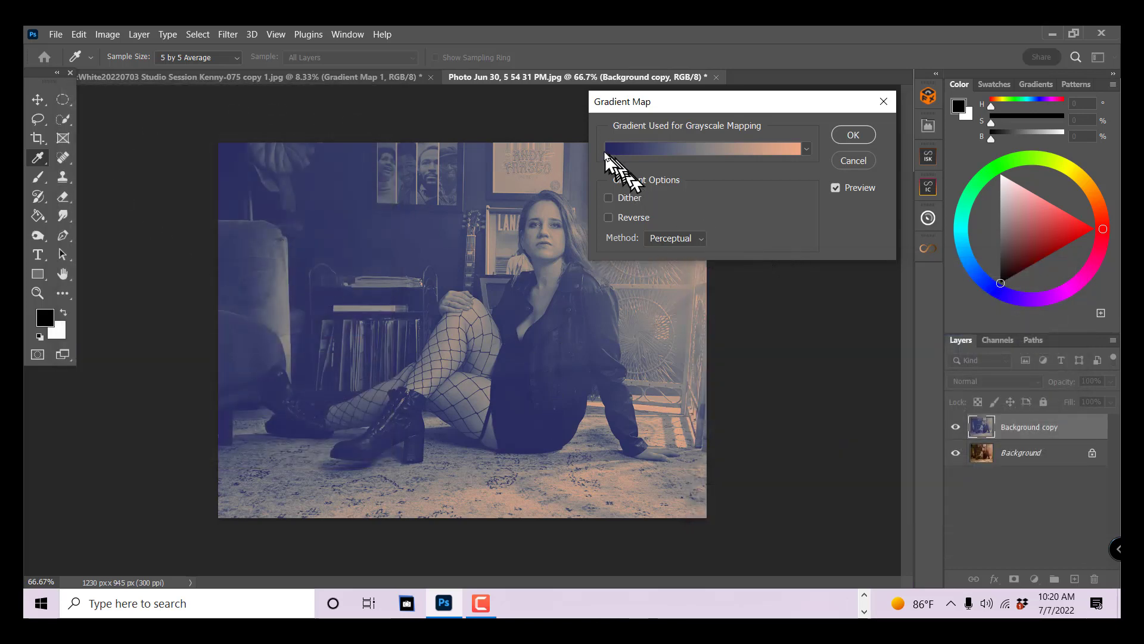
- Apply the Gradient Map and set the Background copy's blending mode to Soft Light
click(853, 135)
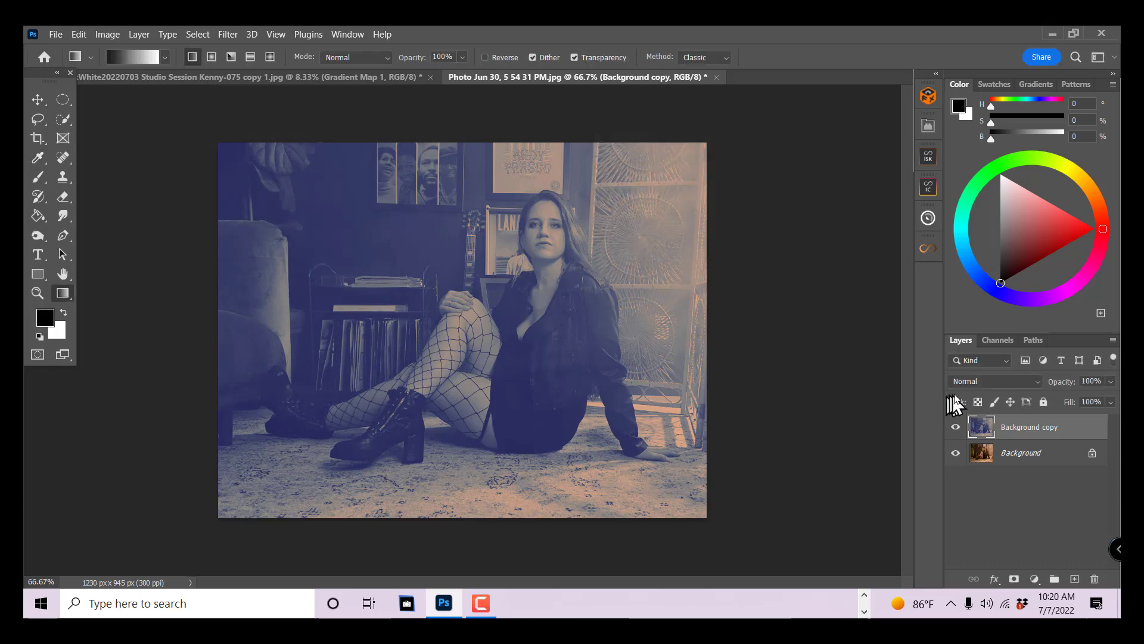
click(1000, 382)
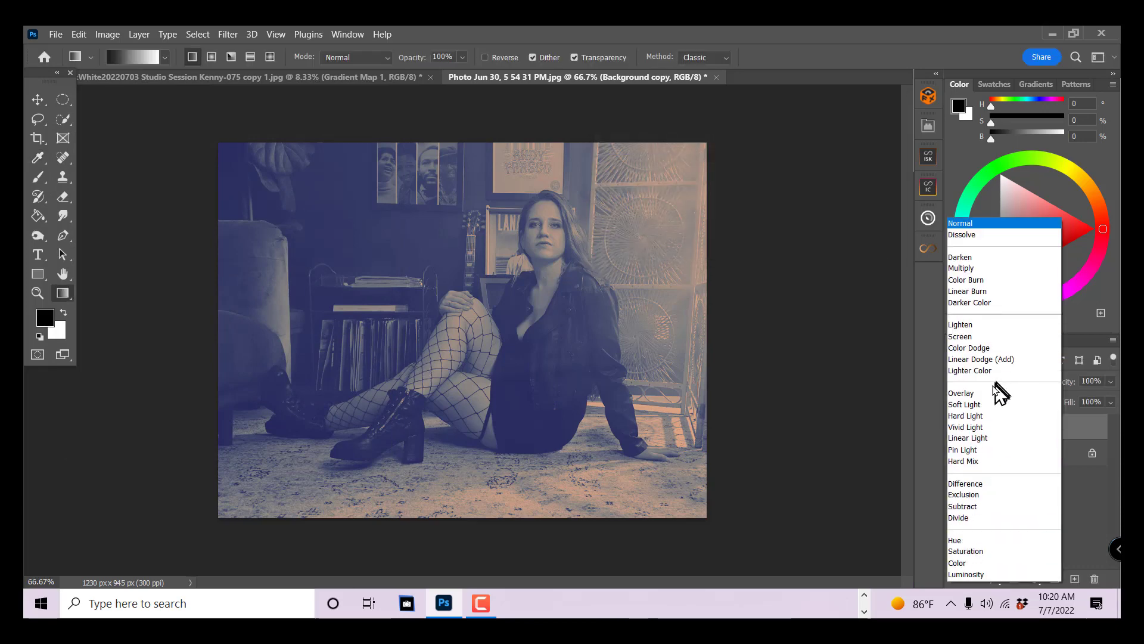
click(983, 406)
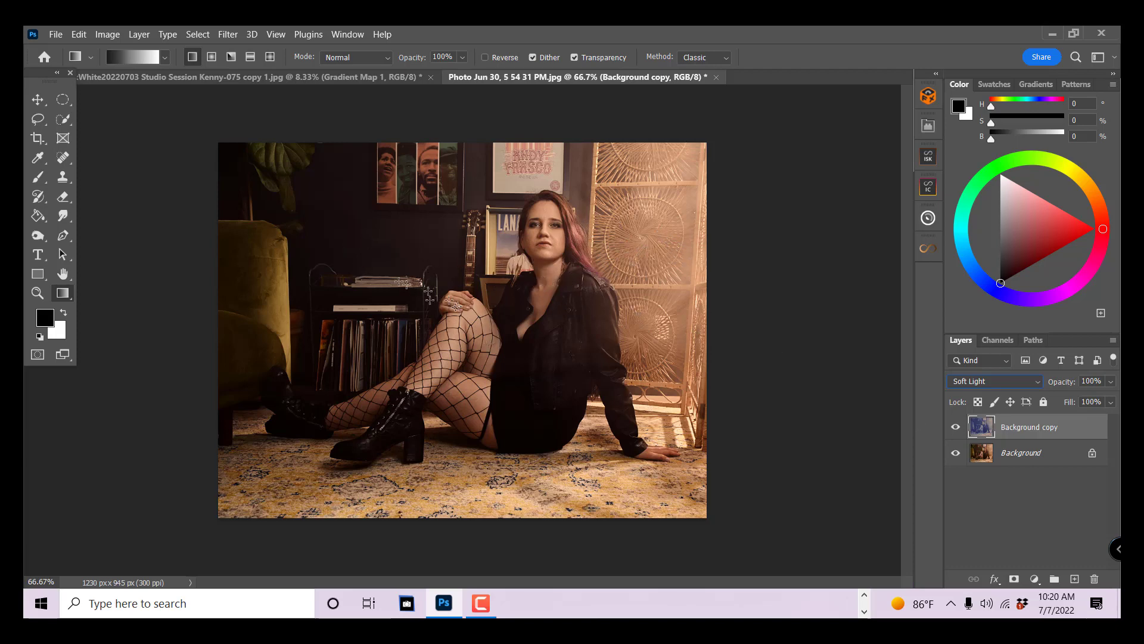
- Toggle the Background copy's visibility to compare the photo with and without the Soft Light toning
click(955, 427)
click(955, 428)
click(956, 428)
click(955, 428)
click(956, 428)
click(956, 428)
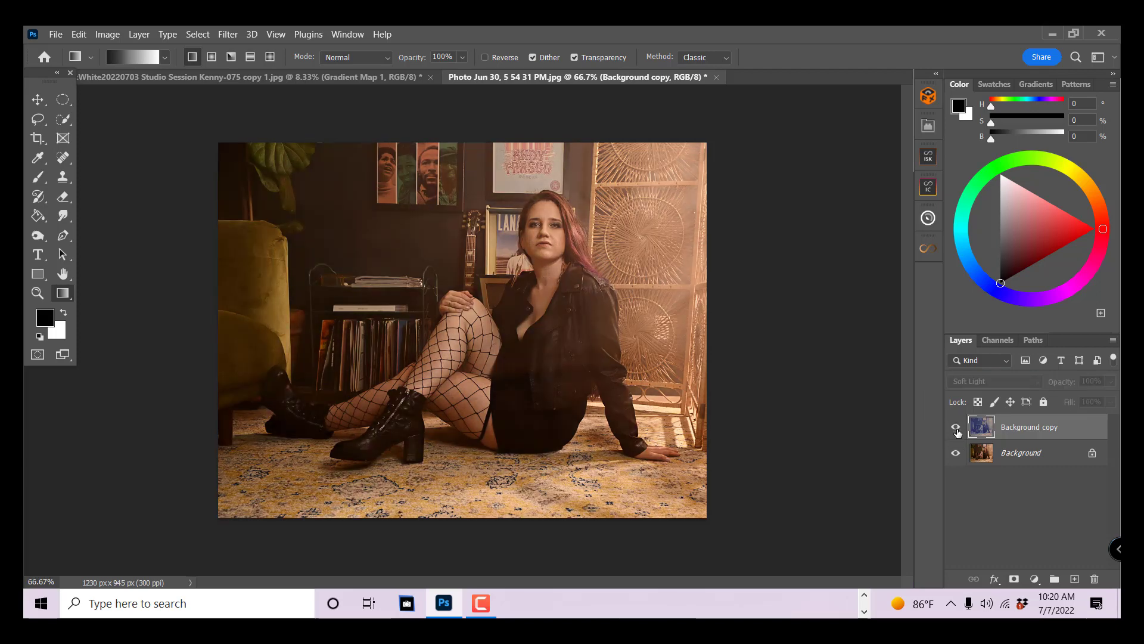
click(956, 428)
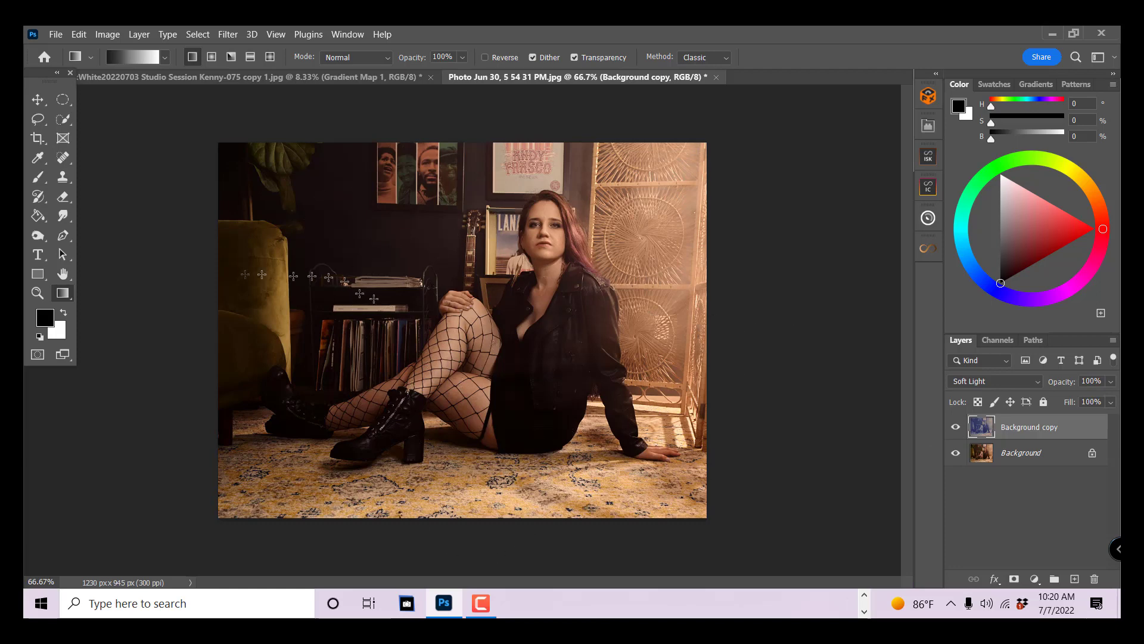
- Lower the Background copy's opacity to 40% and compare the photo with and without the layer
click(1111, 382)
drag(1109, 403, 1069, 407)
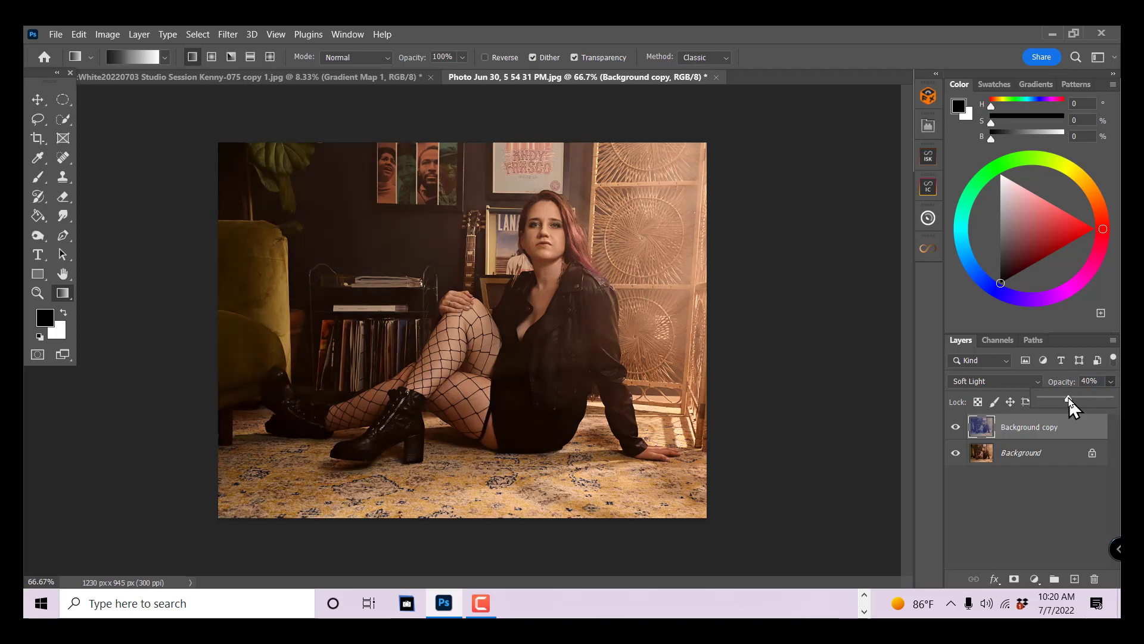
click(955, 429)
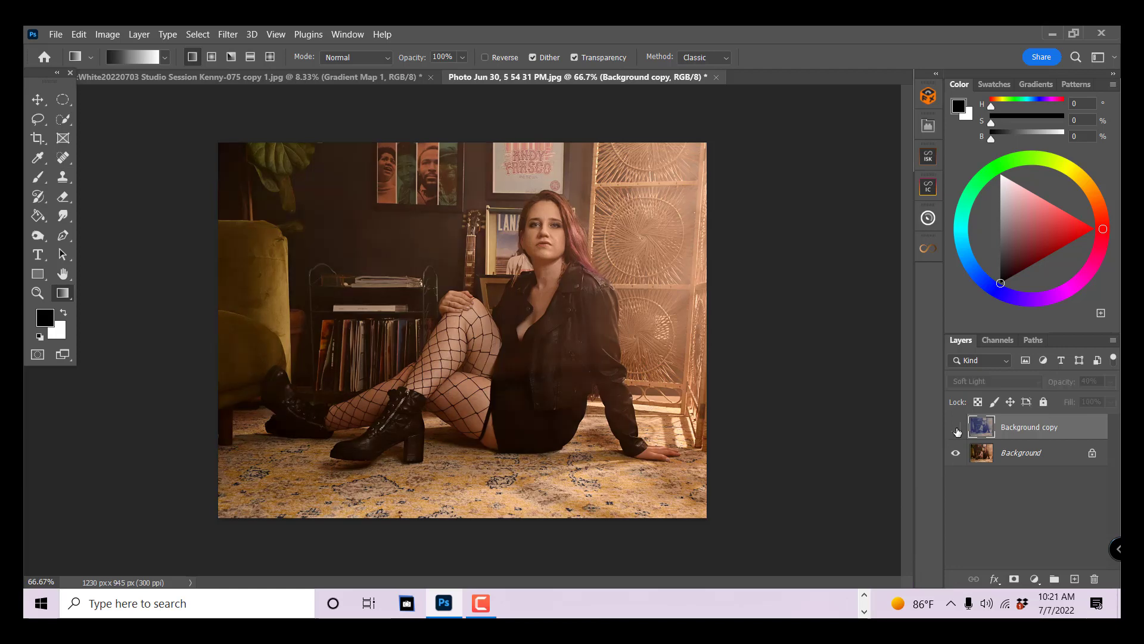
click(956, 428)
click(956, 429)
- Replace the toned Background copy with a fresh duplicate of the Background layer and start a Gradient Map adjustment on it
drag(1100, 435, 1094, 579)
drag(1054, 429, 1074, 578)
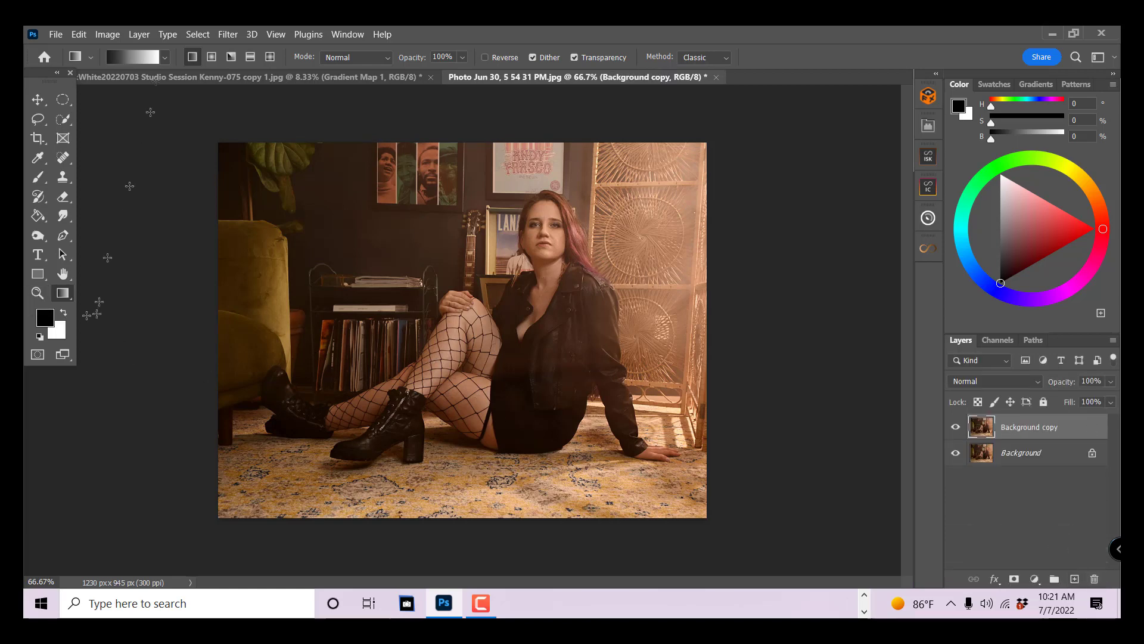
click(107, 34)
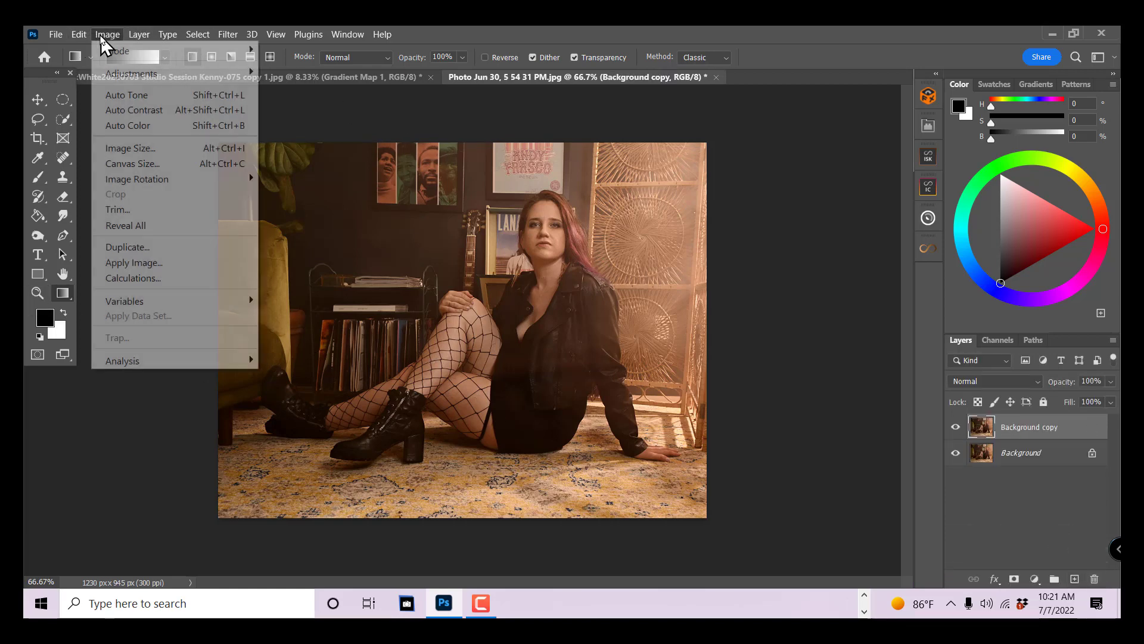
mouse_move(141, 73)
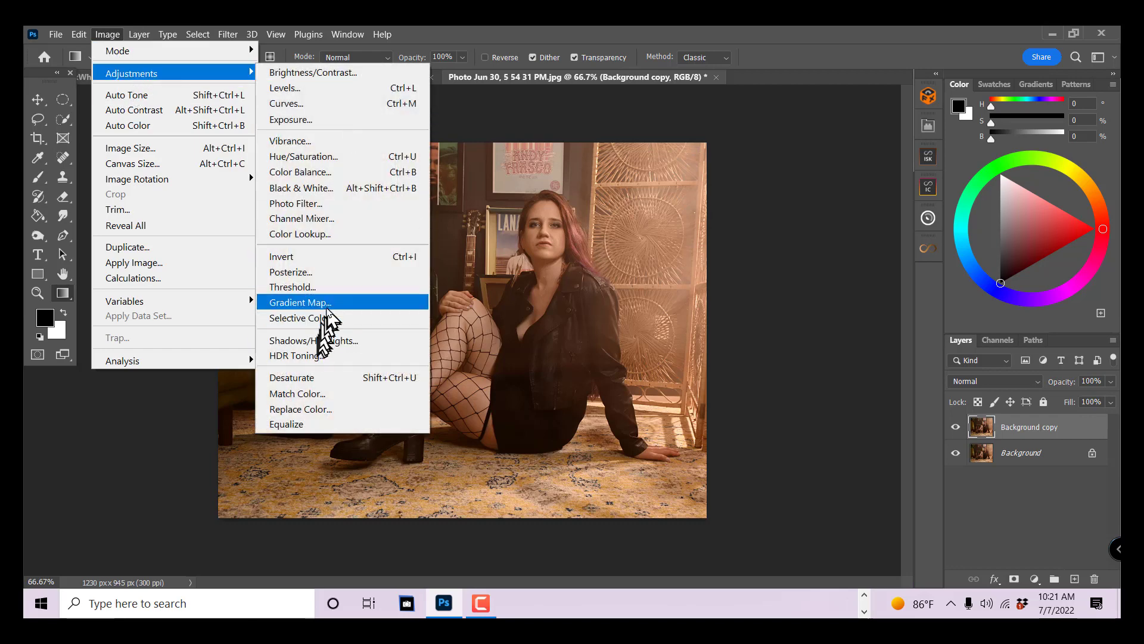
click(316, 302)
- Edit the gradient and change its black start stop to dark red #6a2222
click(684, 151)
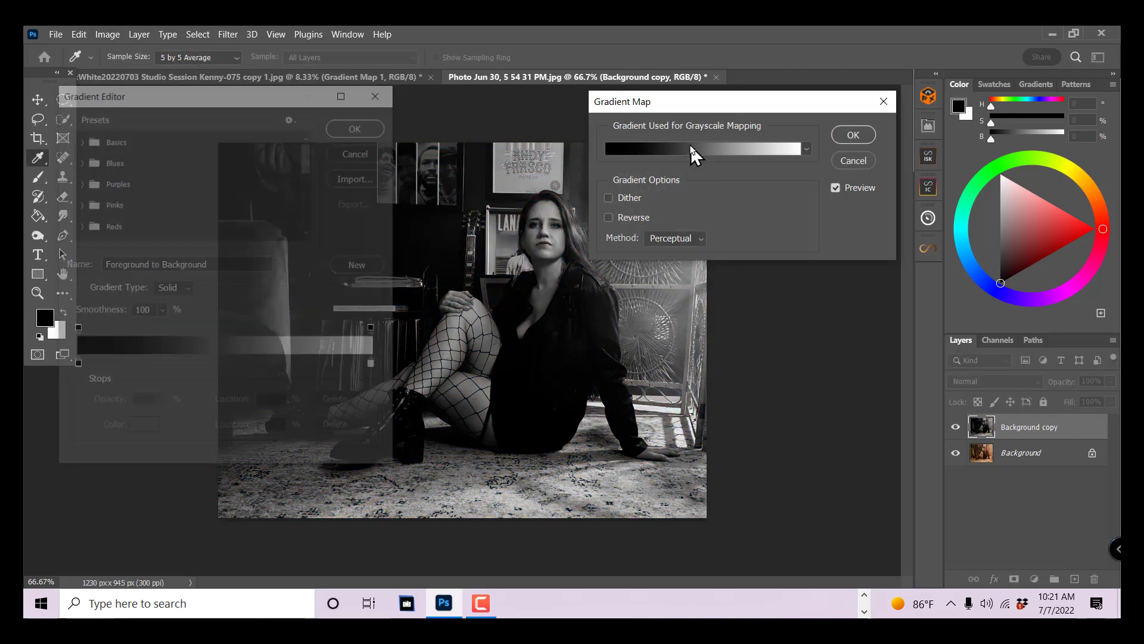
click(75, 366)
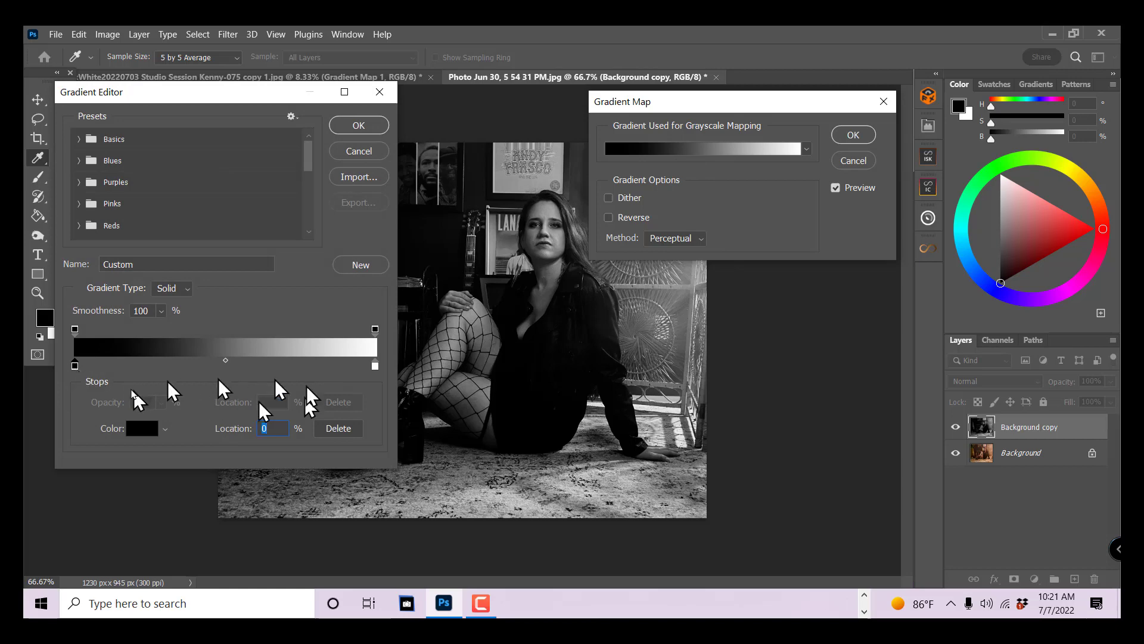
click(142, 428)
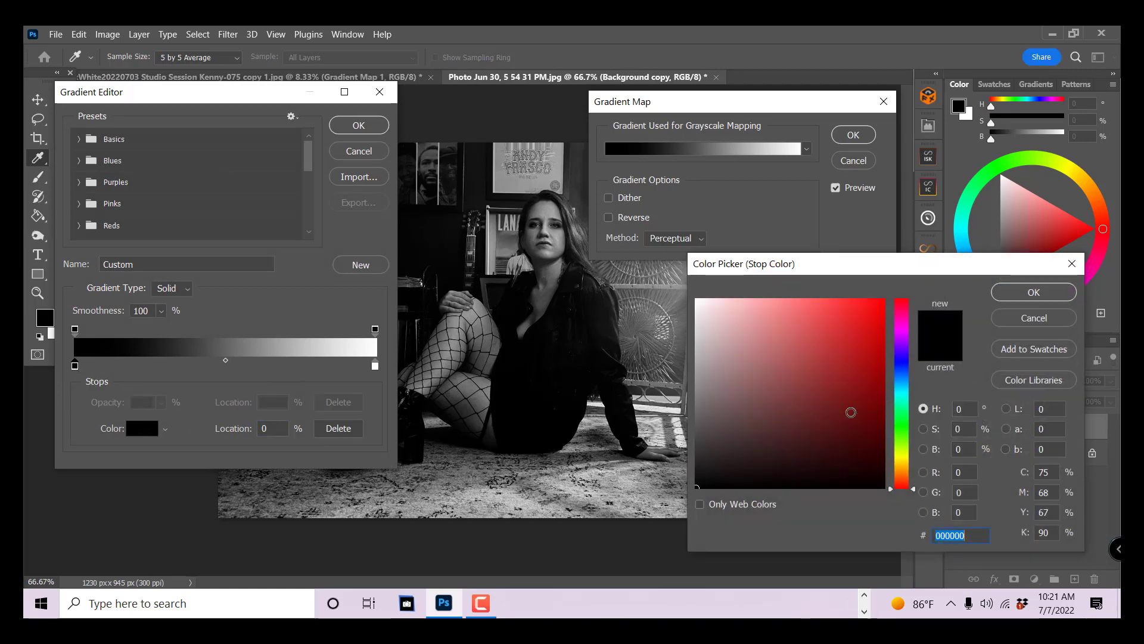
click(850, 410)
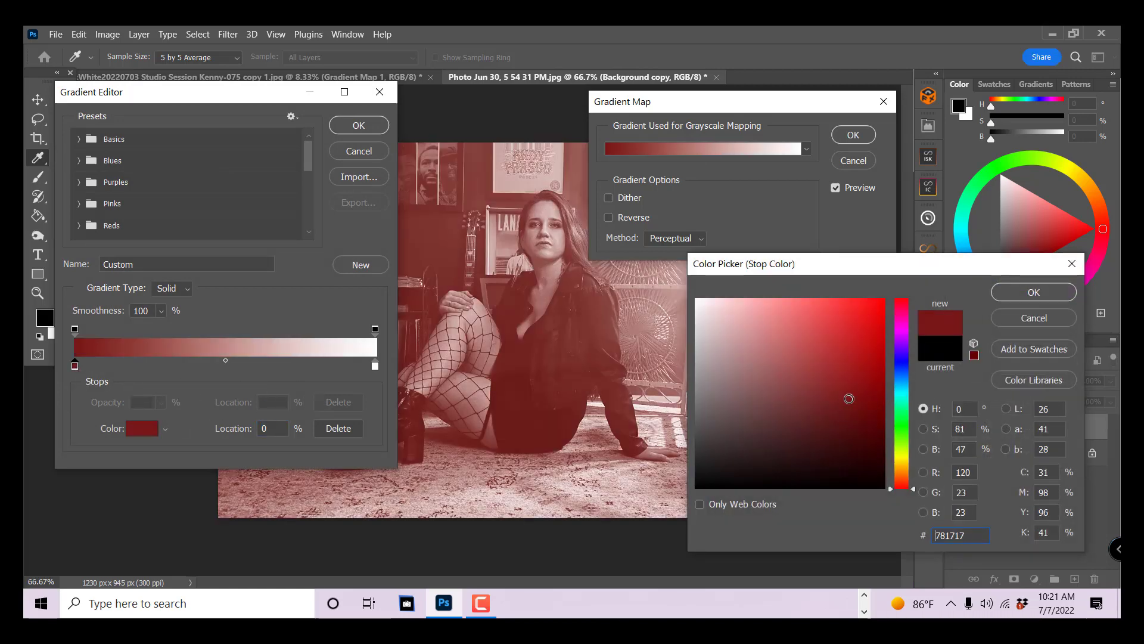
click(825, 410)
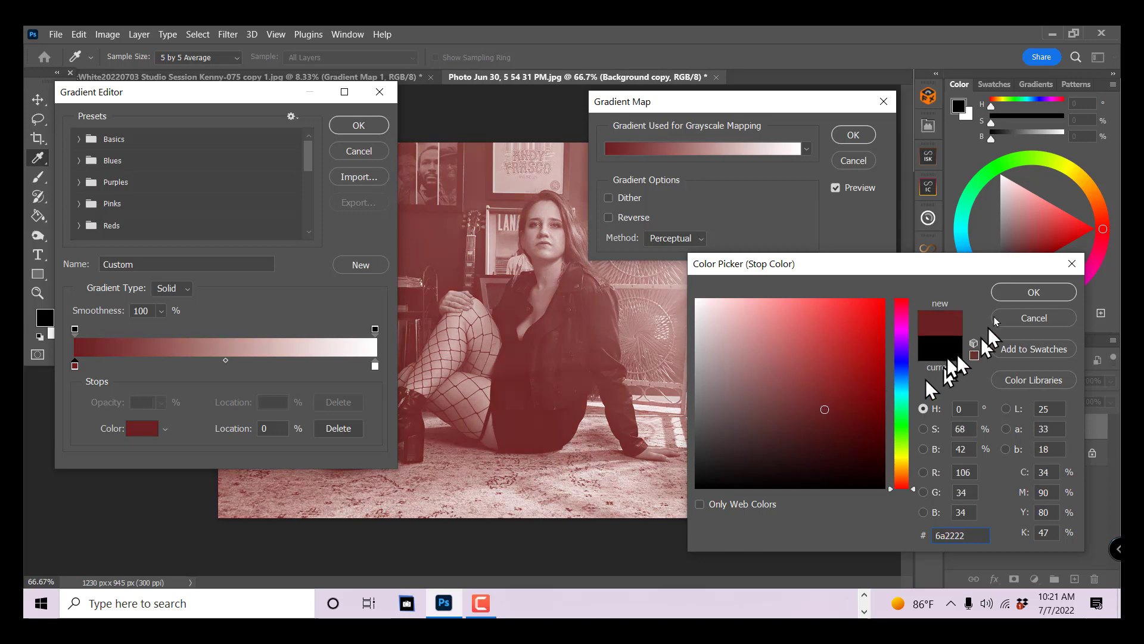
click(1022, 293)
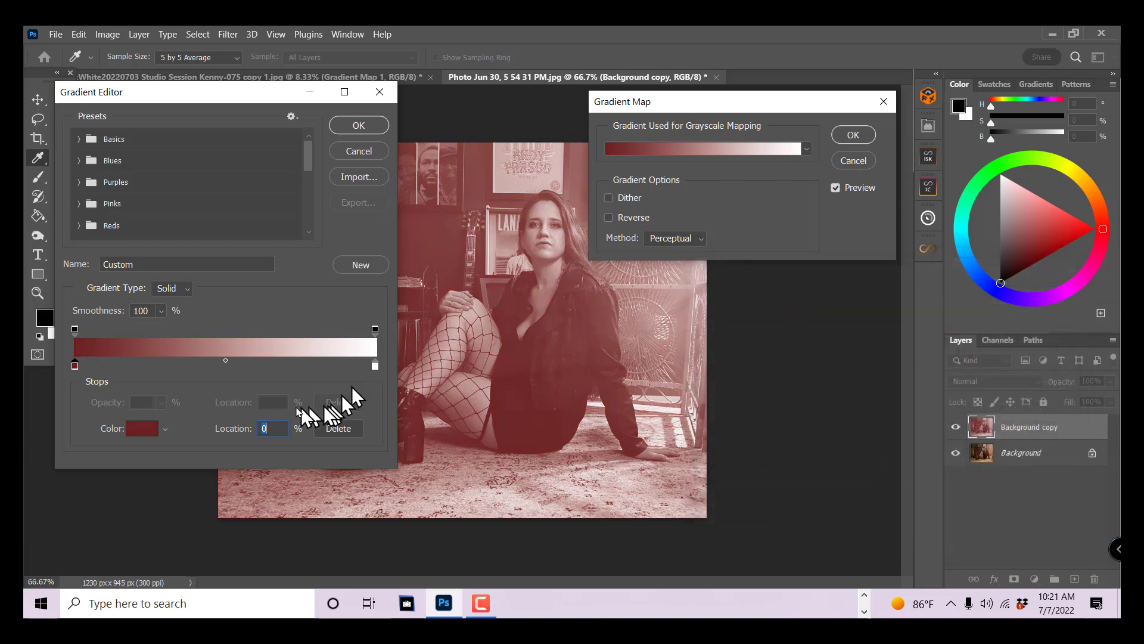
- Change the gradient's white end stop to bright green #31e04a and accept the gradient
click(374, 365)
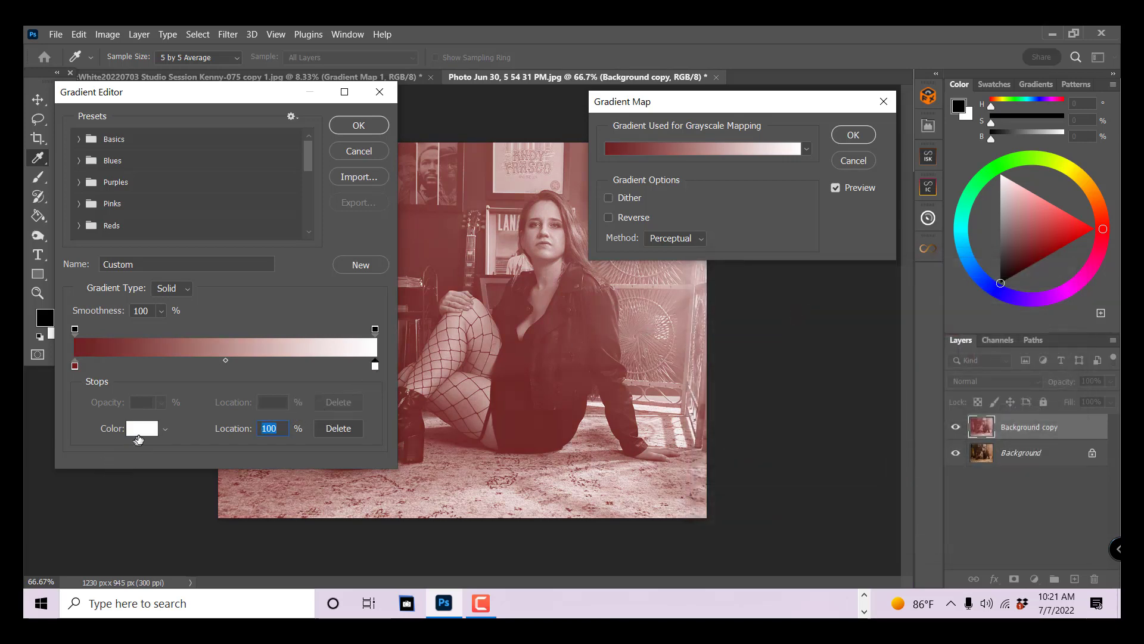
click(142, 428)
click(902, 421)
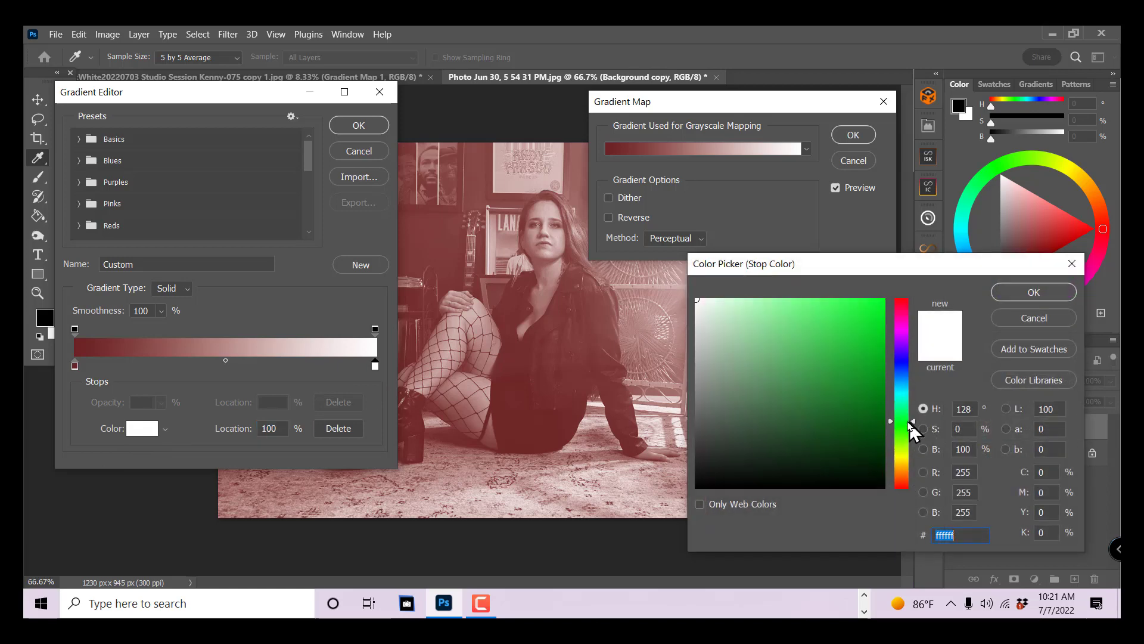
click(844, 322)
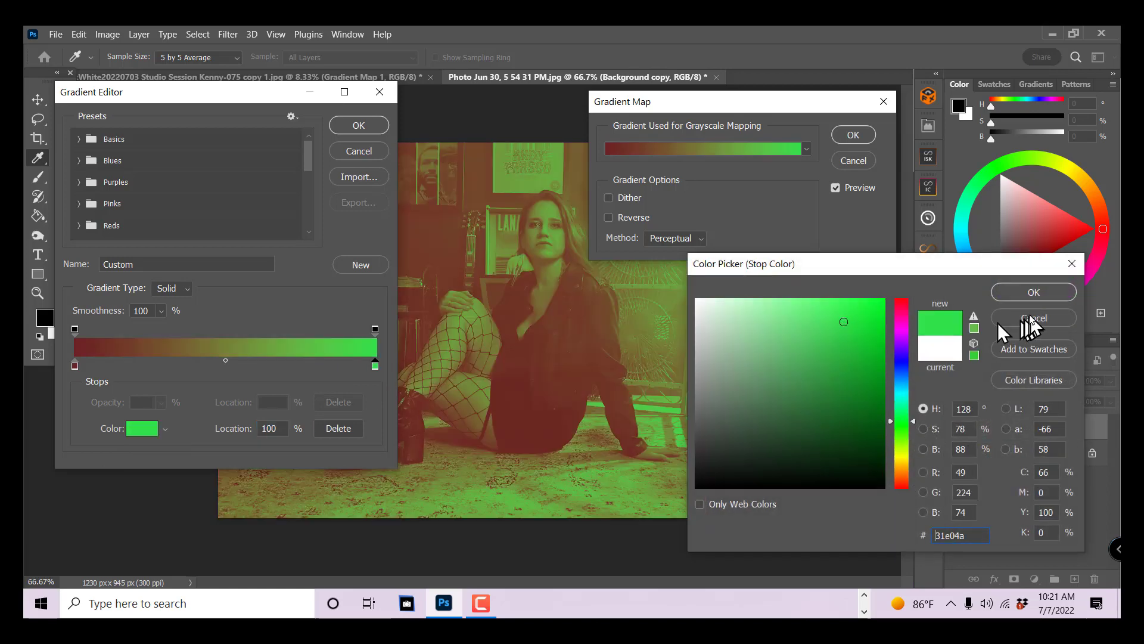
click(1034, 293)
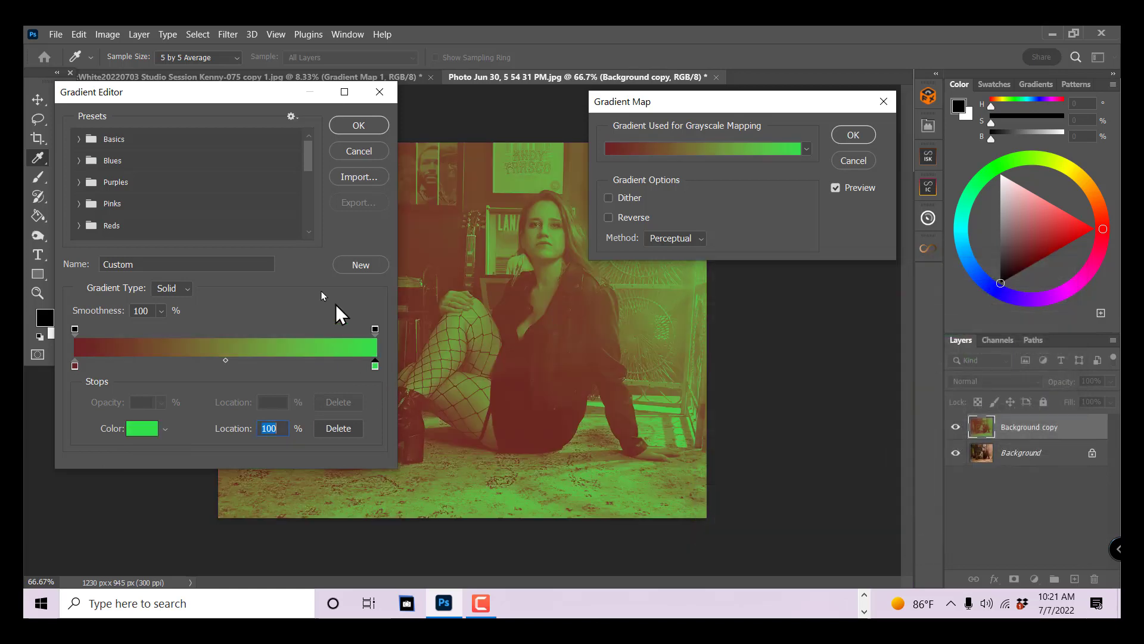
click(359, 126)
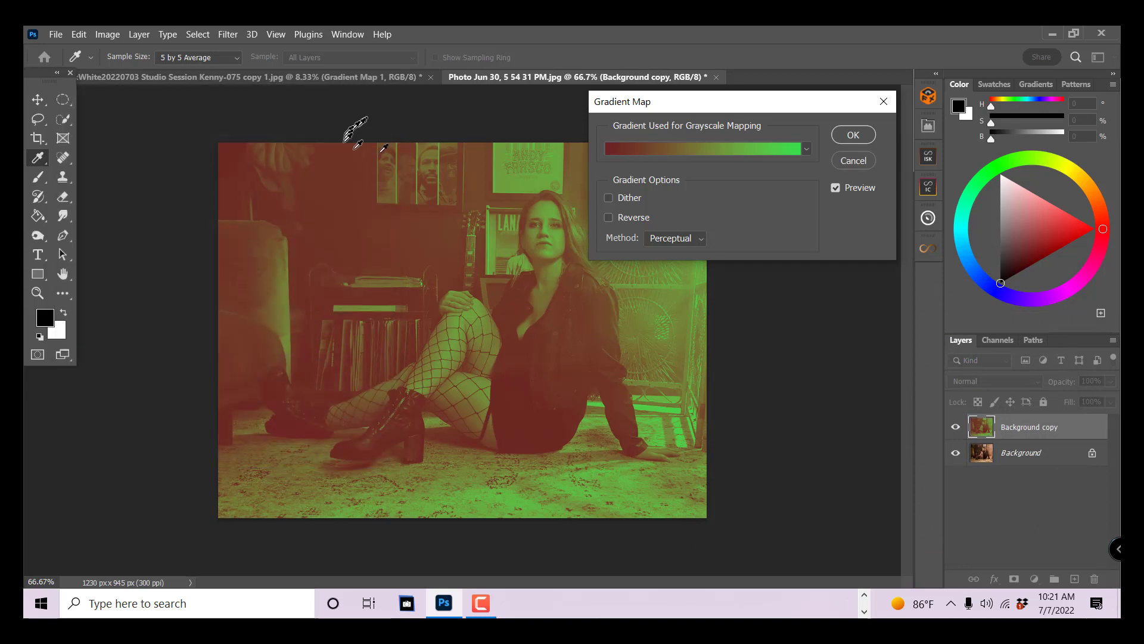
- Apply the red-to-green Gradient Map and set the Background copy's blending mode to Soft Light
click(872, 135)
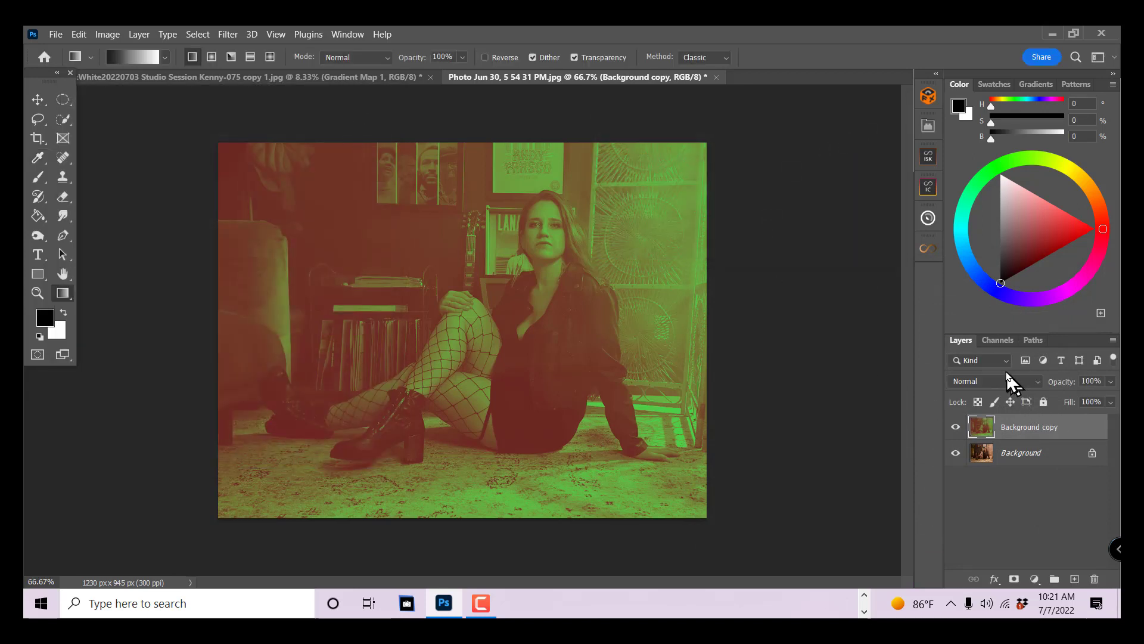
click(1007, 387)
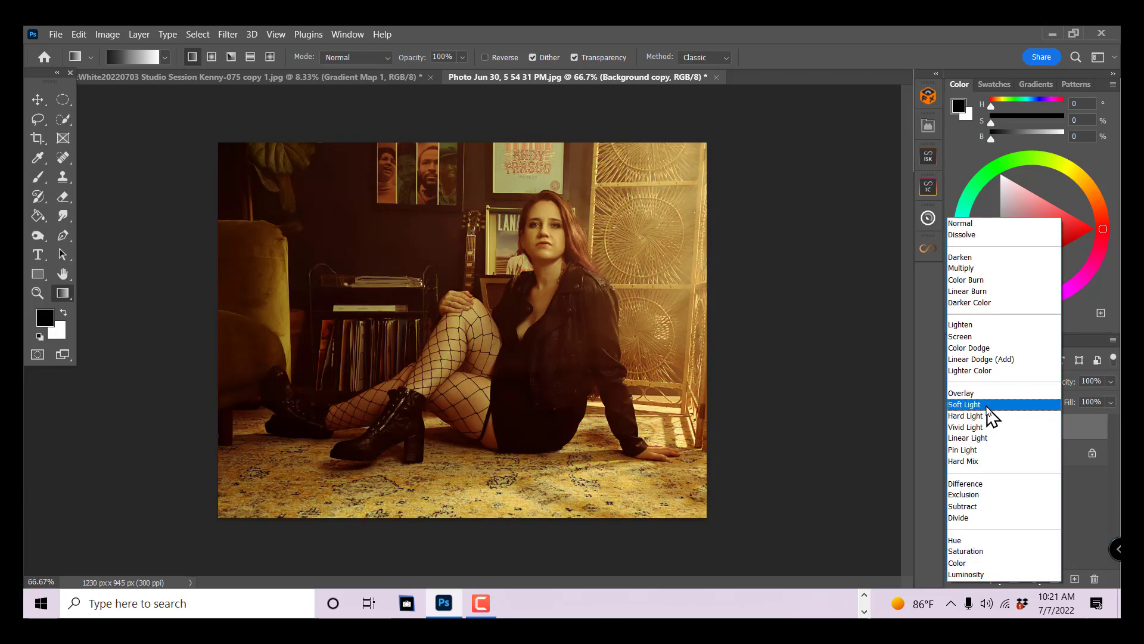
click(989, 415)
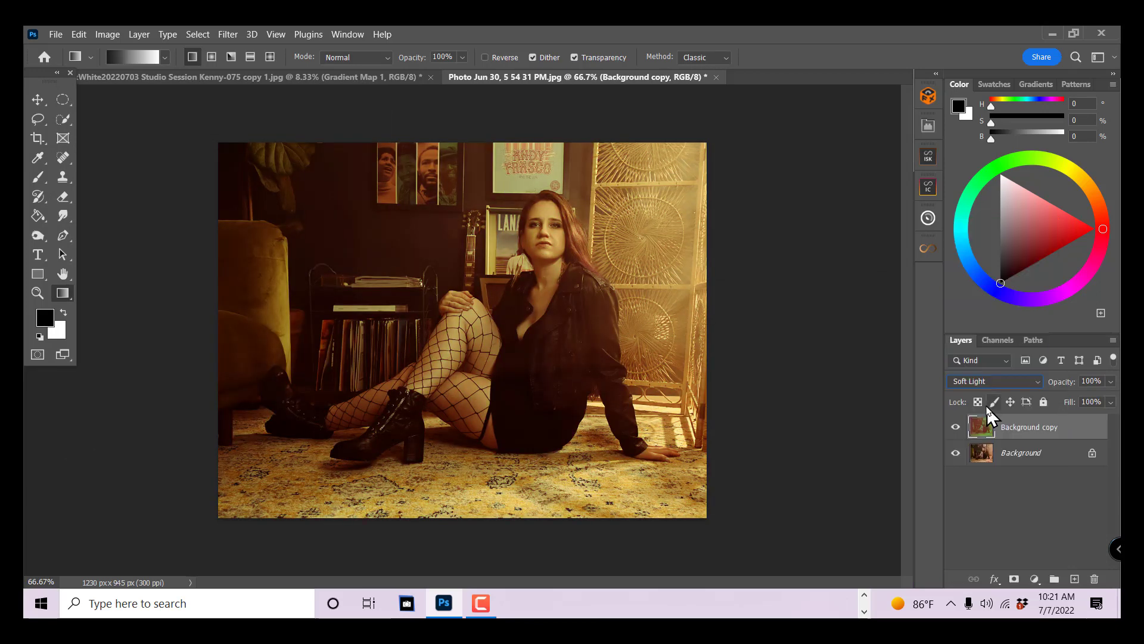
- Compare the photo with and without the red-green toning and reduce the Background copy's opacity to 60%
click(956, 430)
click(956, 430)
click(957, 433)
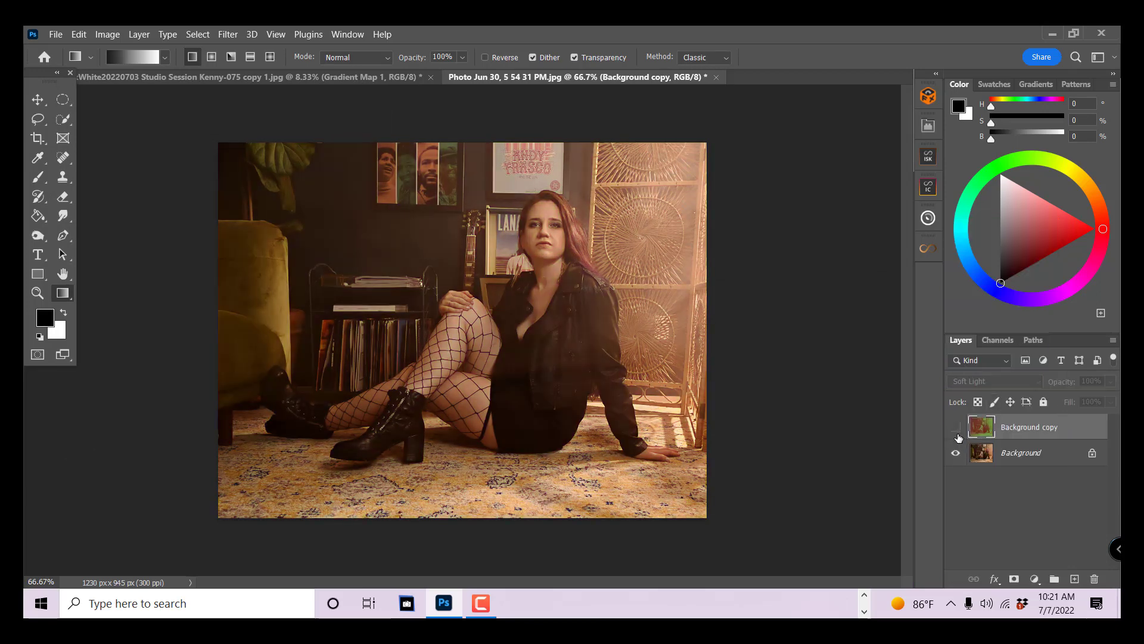
click(958, 435)
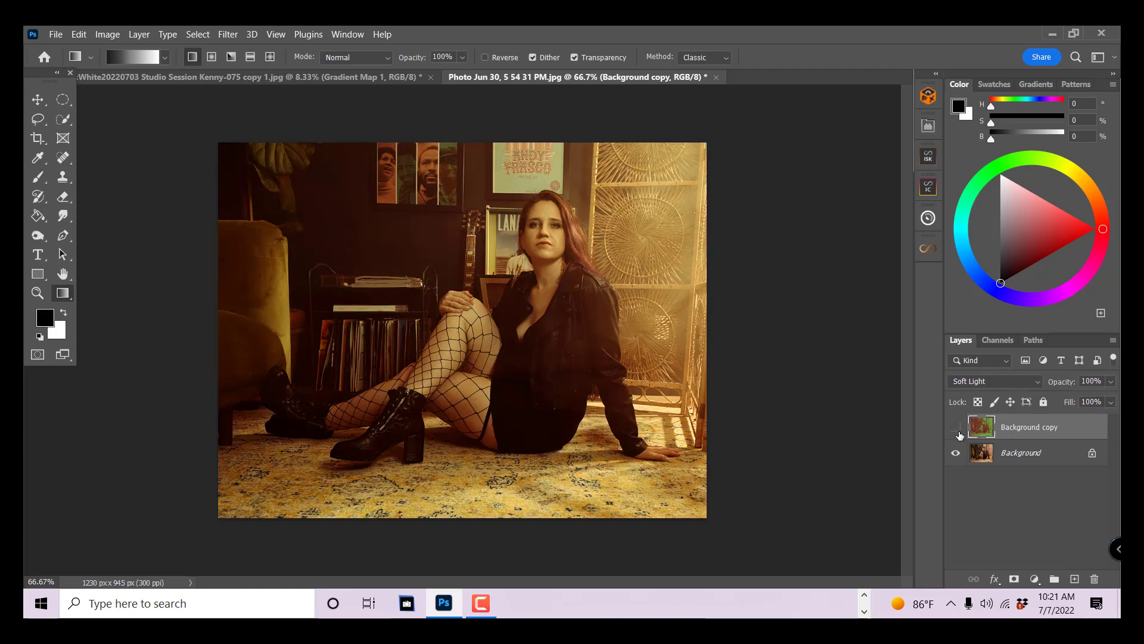
click(958, 434)
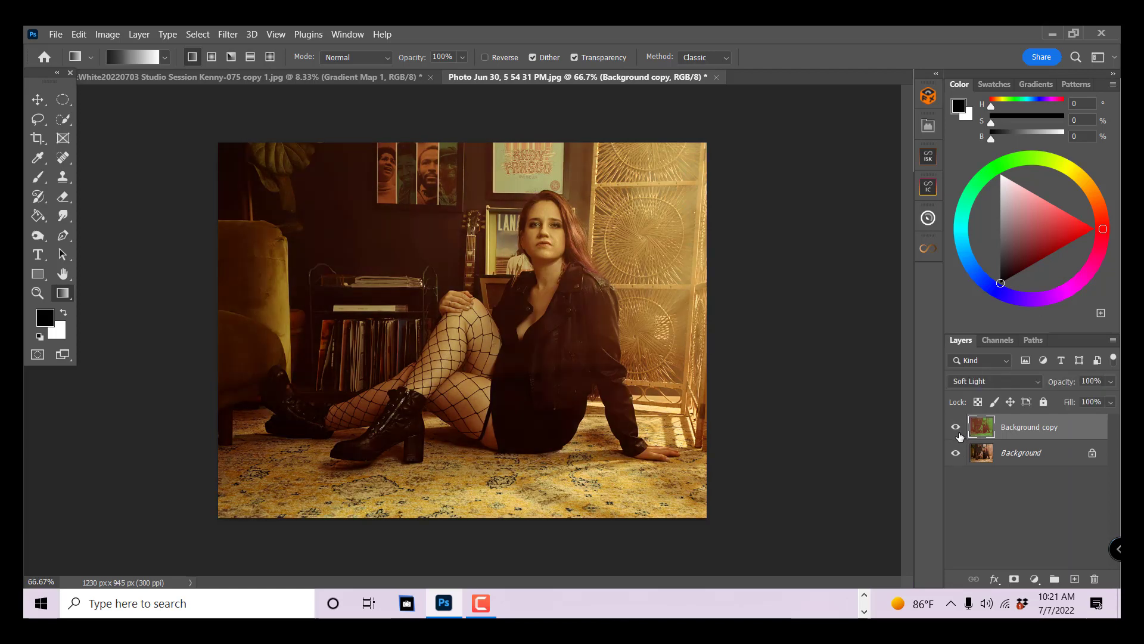
click(1110, 380)
mouse_move(1084, 400)
mouse_down()
mouse_move(1099, 403)
mouse_move(1066, 403)
mouse_move(1080, 402)
mouse_up()
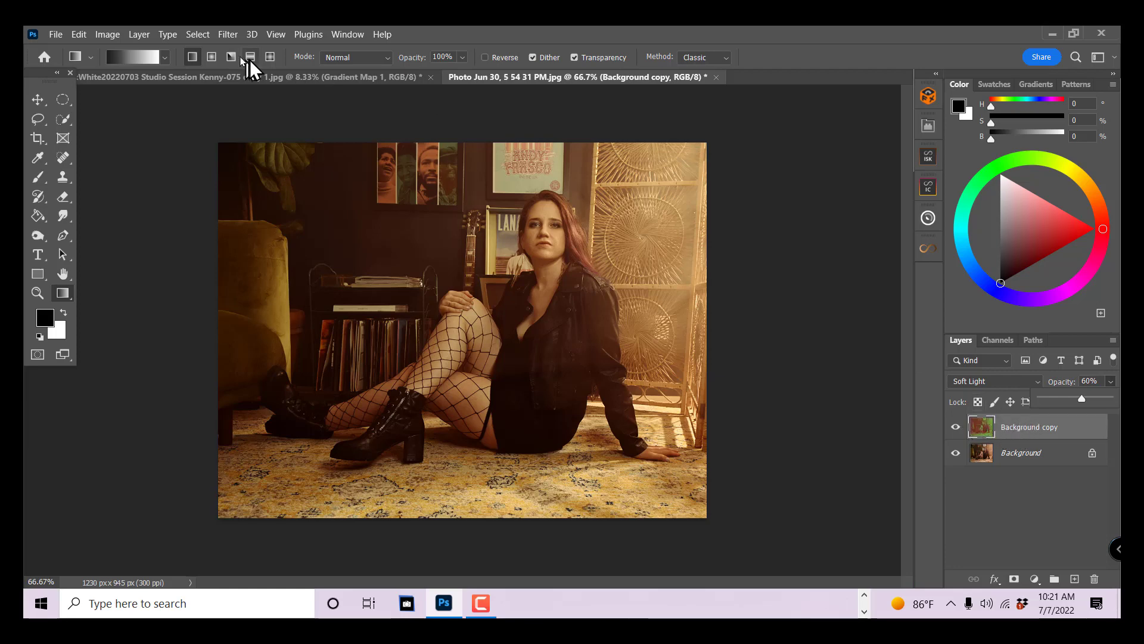
- Preview a hue shift on the Background copy with Hue/Saturation and discard it
click(107, 35)
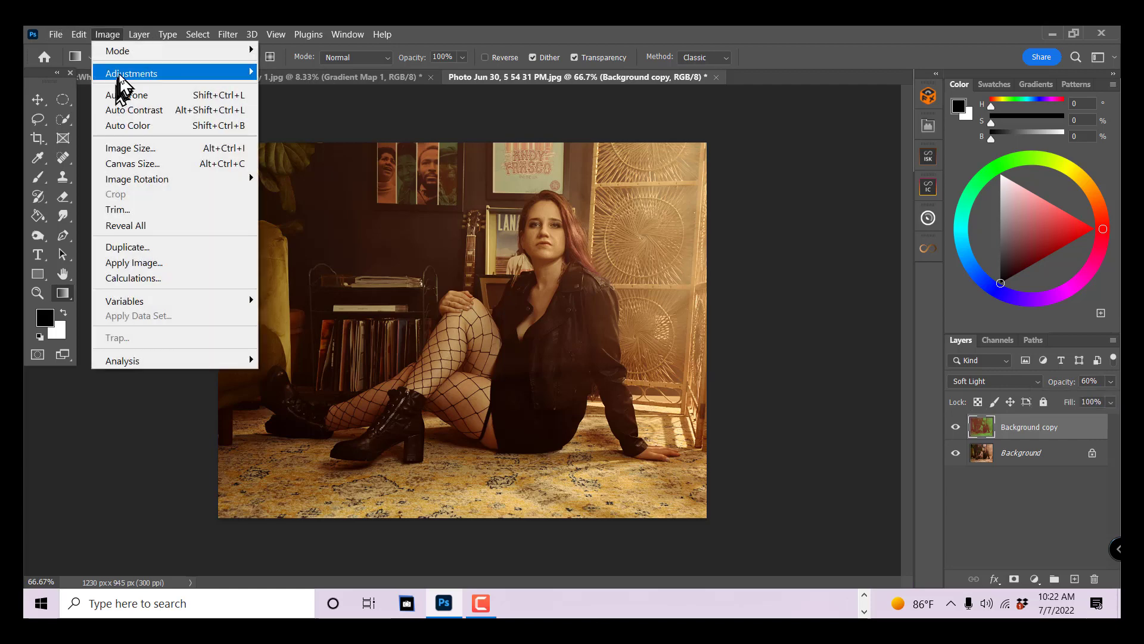
mouse_move(119, 74)
click(334, 157)
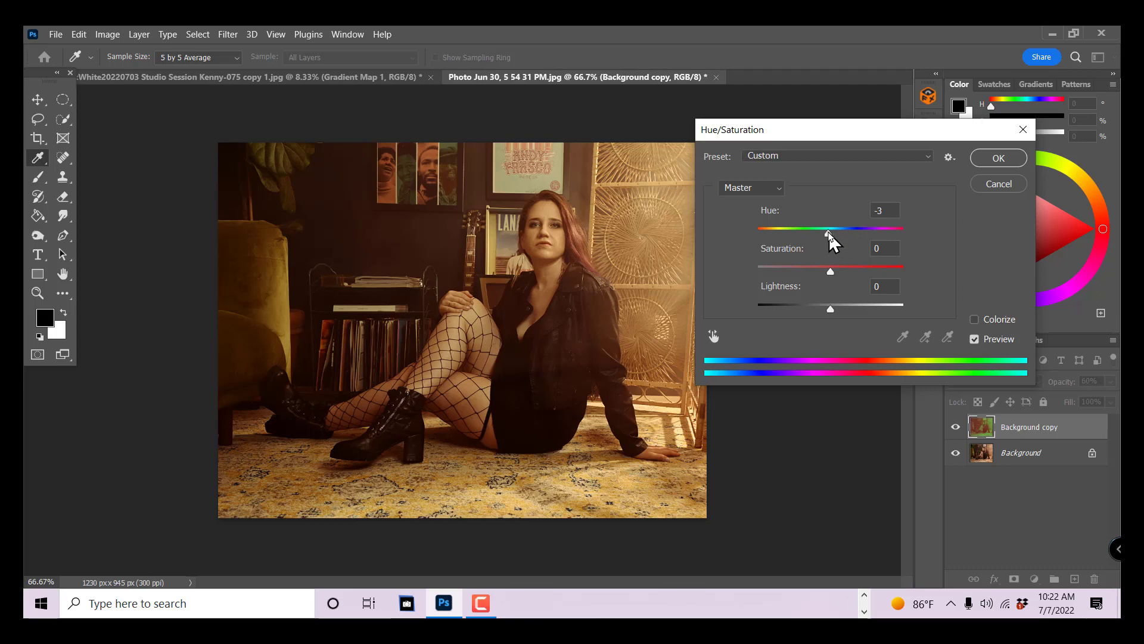
mouse_move(829, 236)
mouse_down()
mouse_move(782, 235)
mouse_move(886, 241)
mouse_move(776, 235)
mouse_move(812, 250)
mouse_move(834, 235)
mouse_up()
click(991, 185)
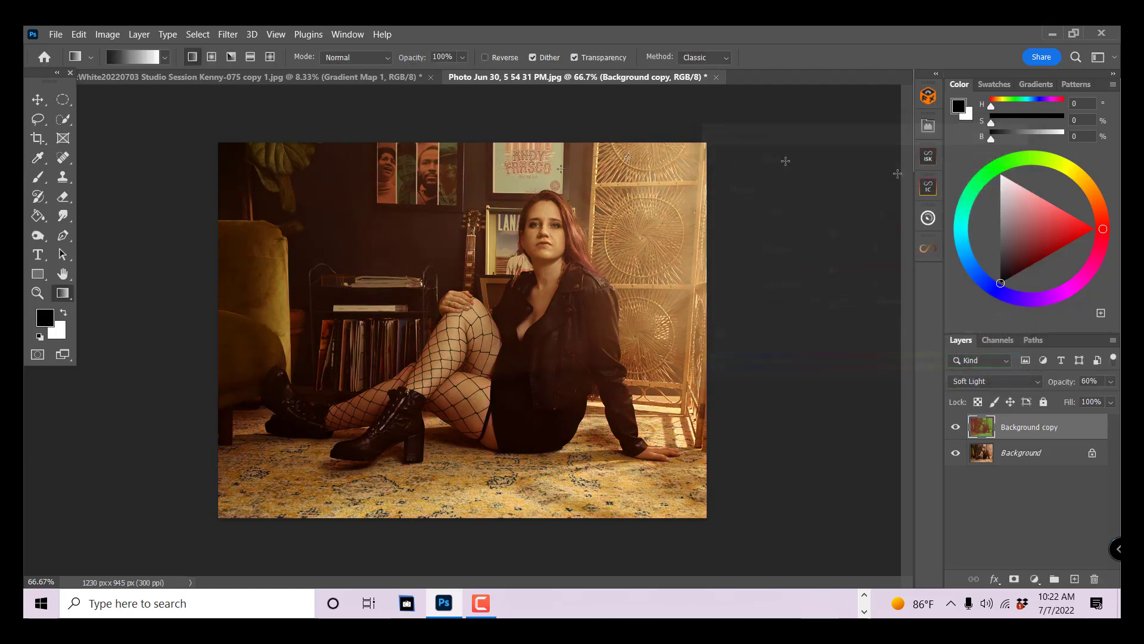
- Delete the toned Background copy, duplicate the Background layer again and start a Gradient Map adjustment on the new copy
drag(1028, 426, 1095, 577)
drag(1052, 429, 1075, 579)
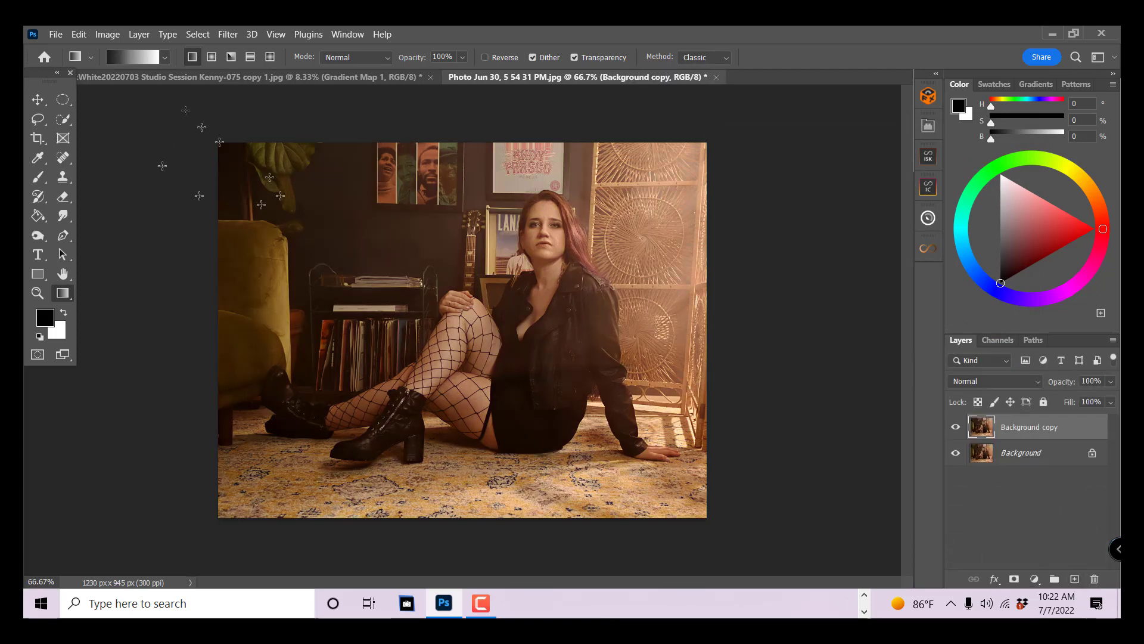
click(107, 35)
mouse_move(119, 76)
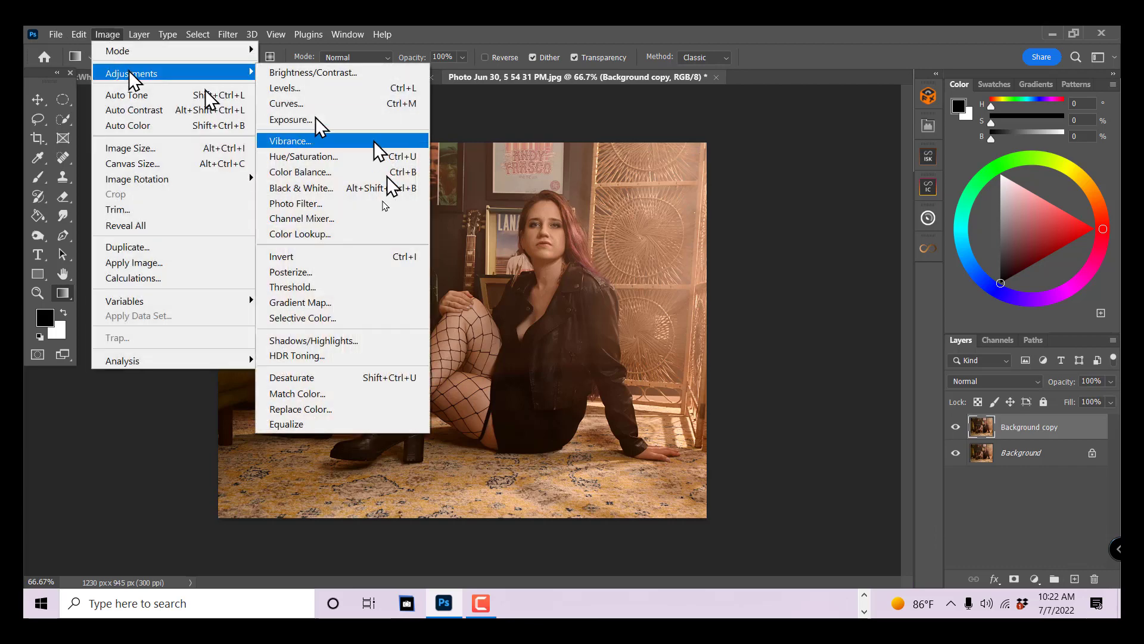
click(340, 301)
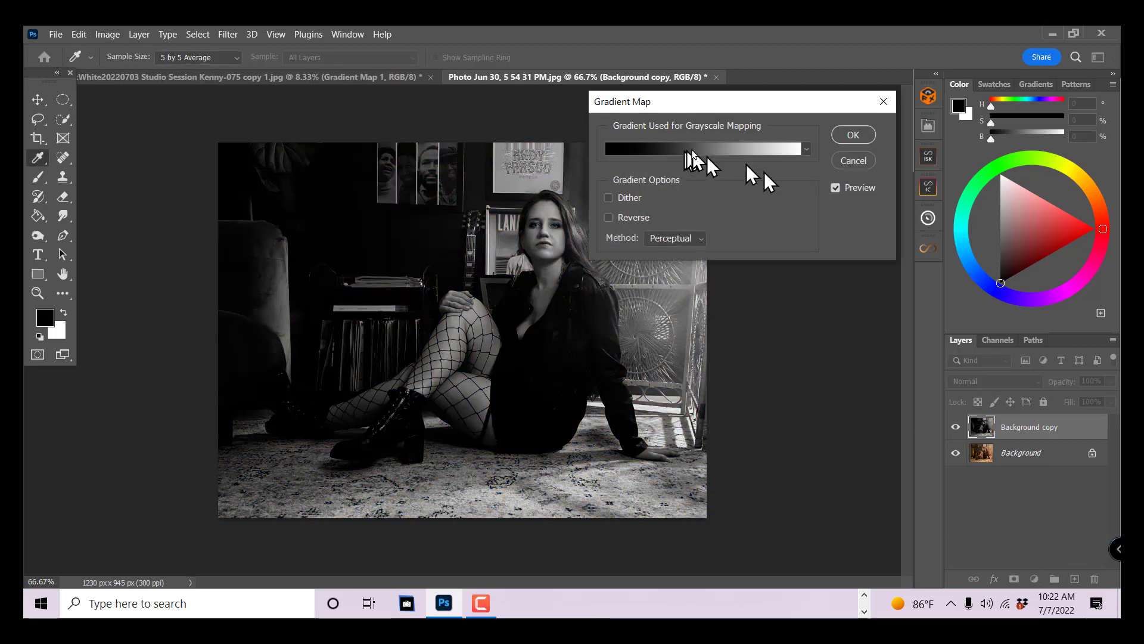
- Edit the gradient and change its black start stop to dark blue #1b1854
click(763, 149)
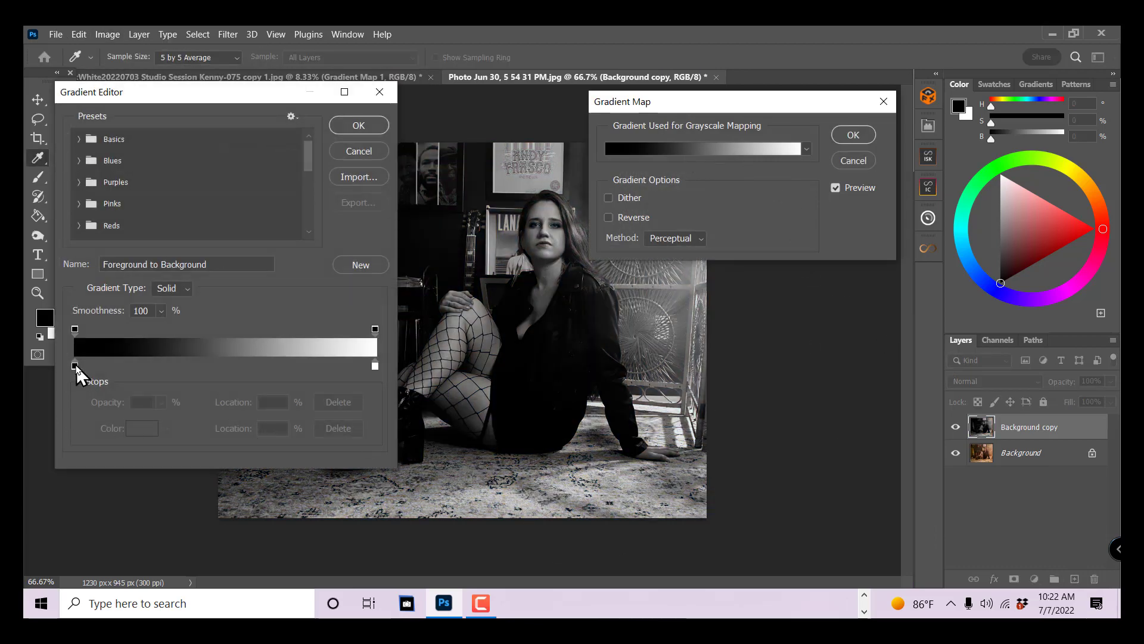
click(76, 367)
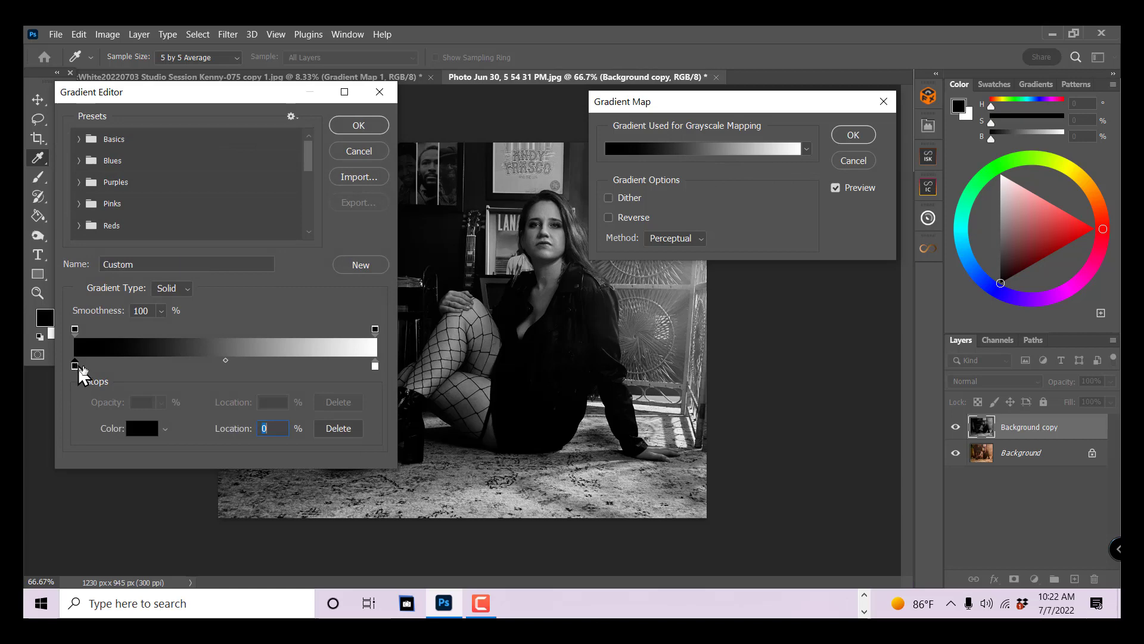
click(135, 428)
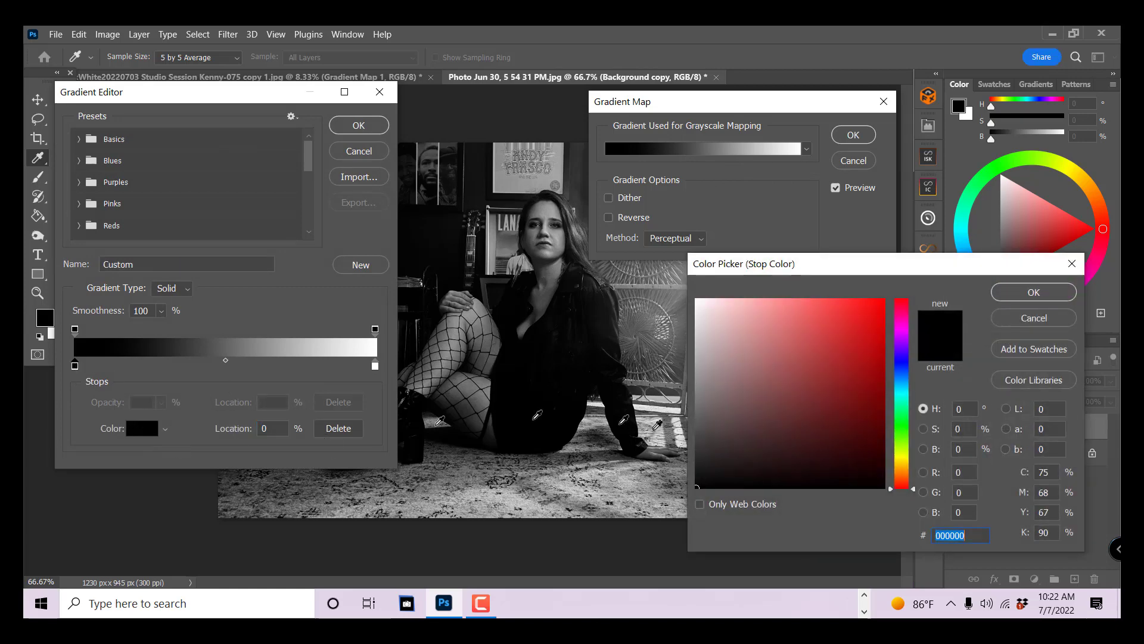
click(907, 361)
click(832, 426)
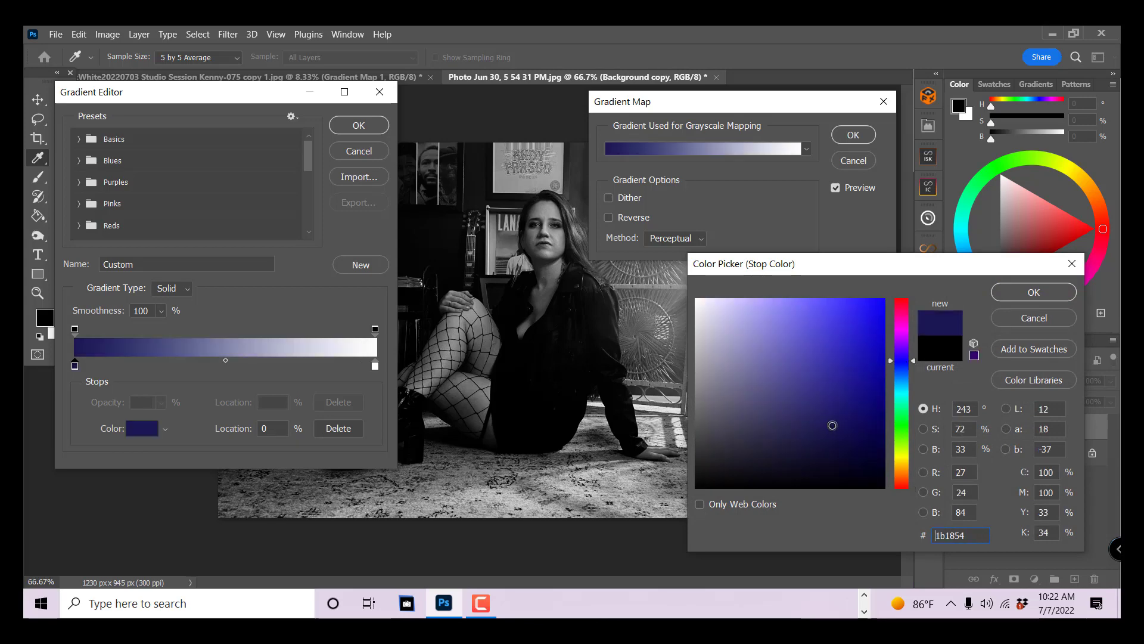
click(1034, 292)
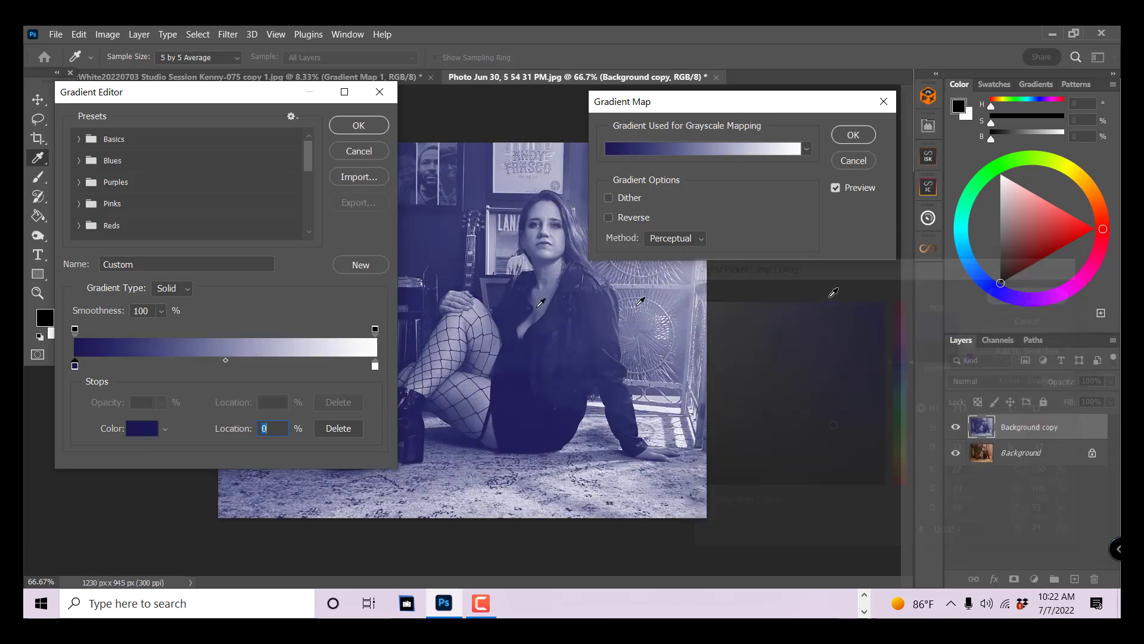
- Change the gradient's white end stop to yellow #e8ea33 and apply the Gradient Map to the Background copy
click(375, 366)
click(139, 429)
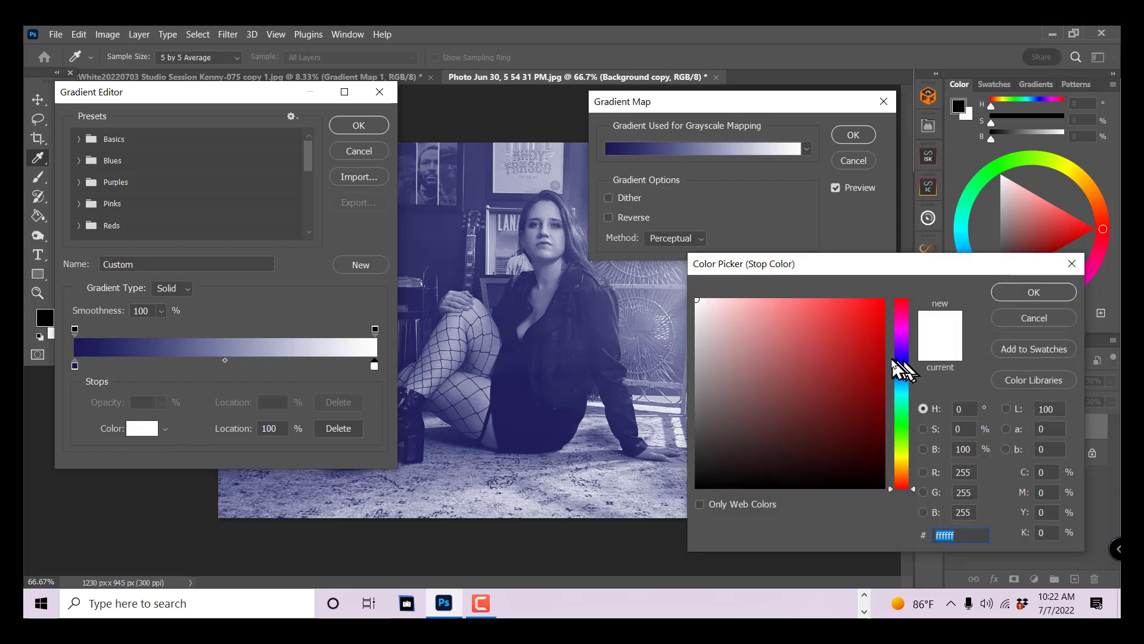
click(903, 457)
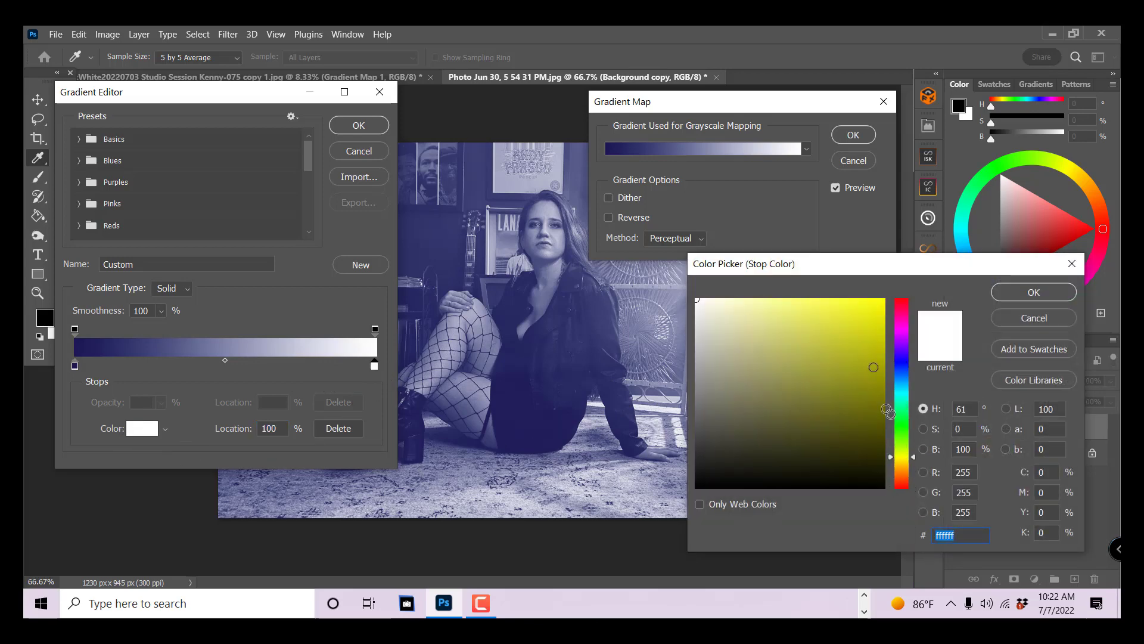
click(854, 317)
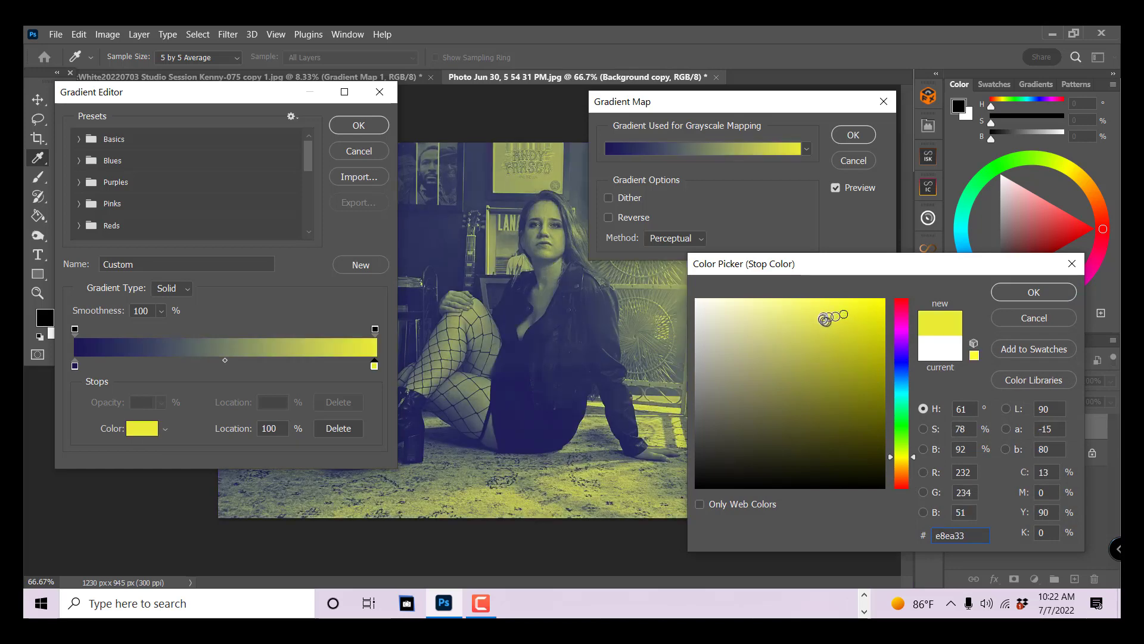
click(1031, 293)
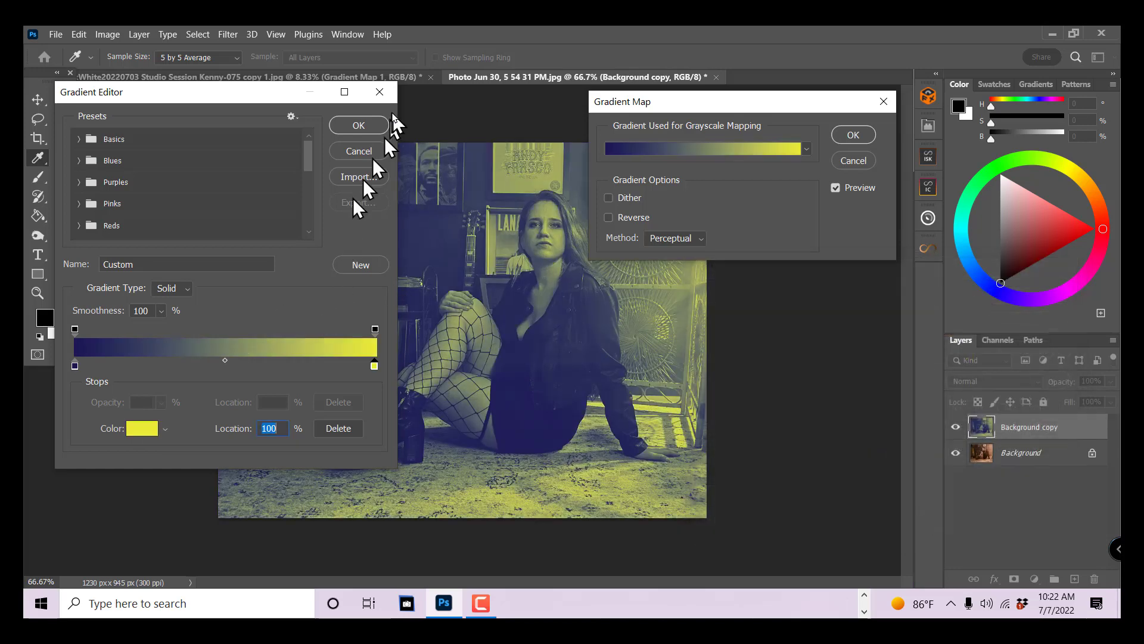
click(371, 126)
click(854, 136)
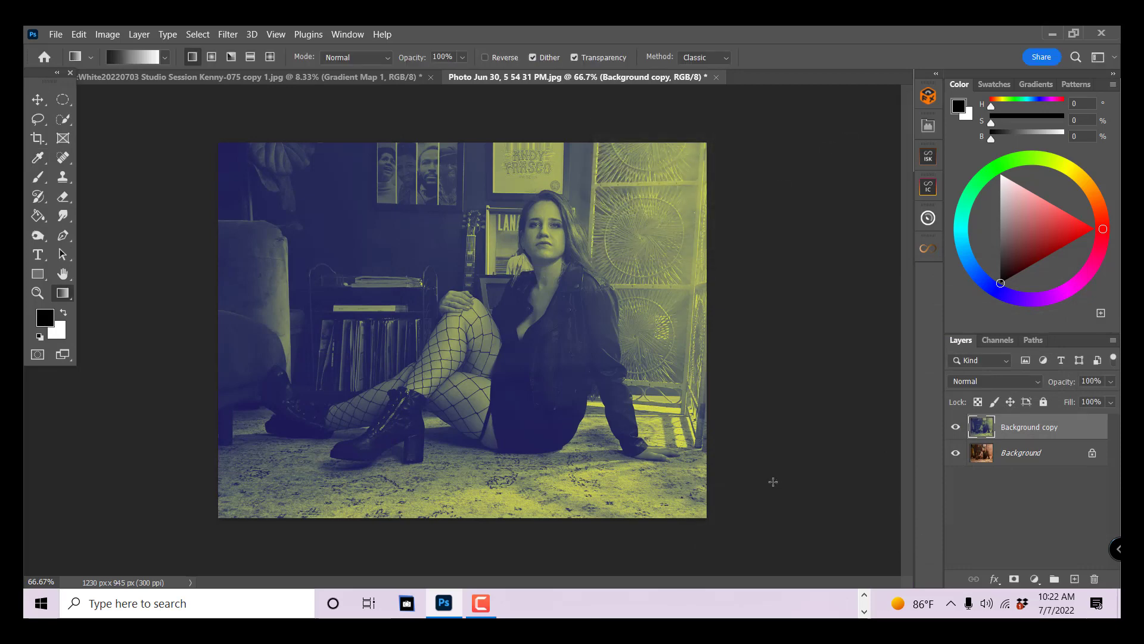
- Shift the Background copy's hue to -5 with Hue/Saturation and set the layer's blend mode to Soft Light
click(108, 35)
mouse_move(116, 74)
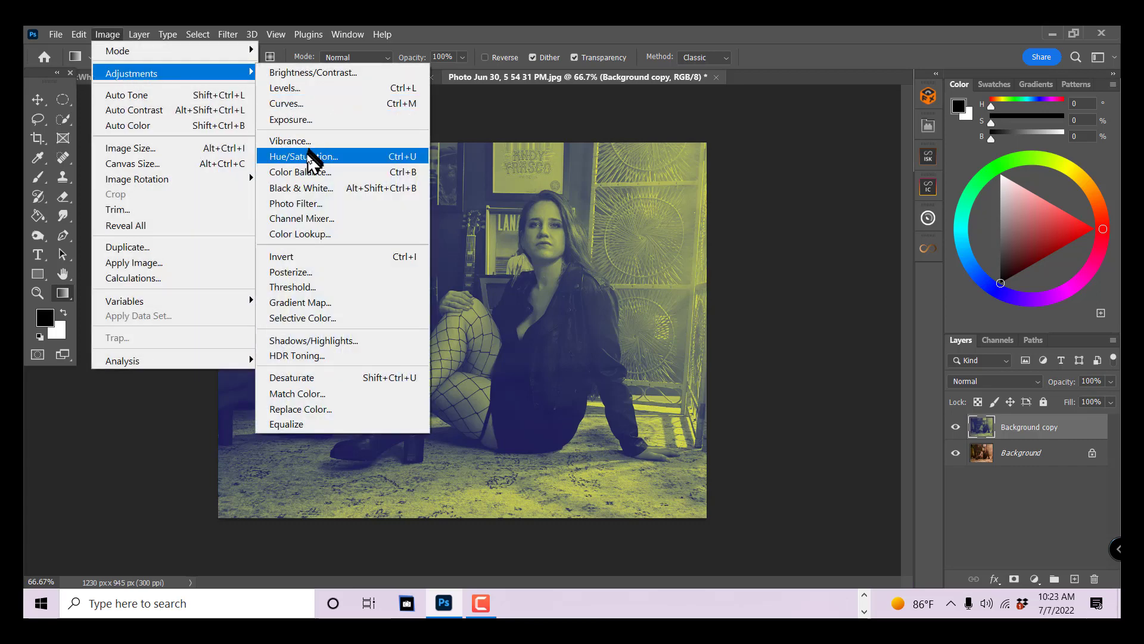
click(306, 156)
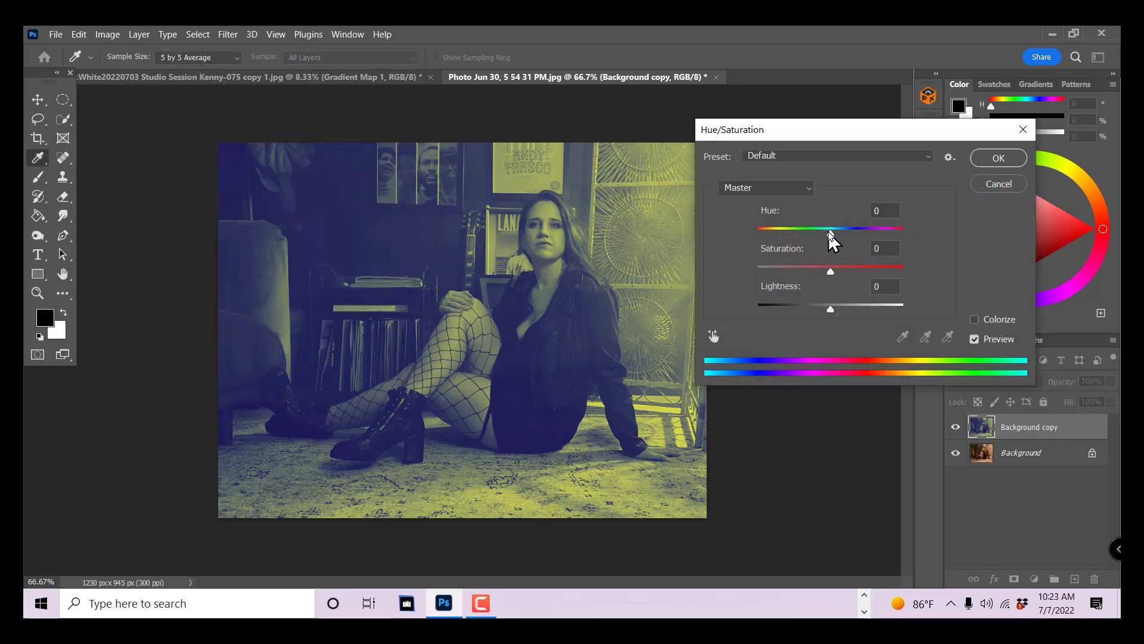
mouse_move(831, 234)
mouse_down()
mouse_move(786, 236)
mouse_move(901, 259)
mouse_move(827, 245)
mouse_up()
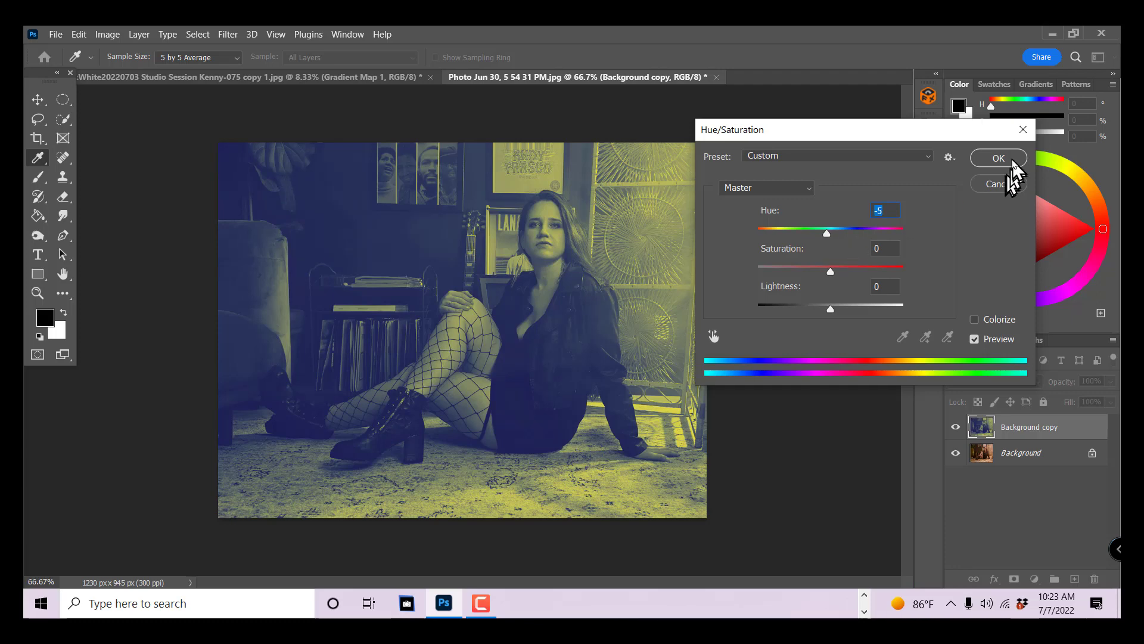
click(1007, 160)
click(989, 384)
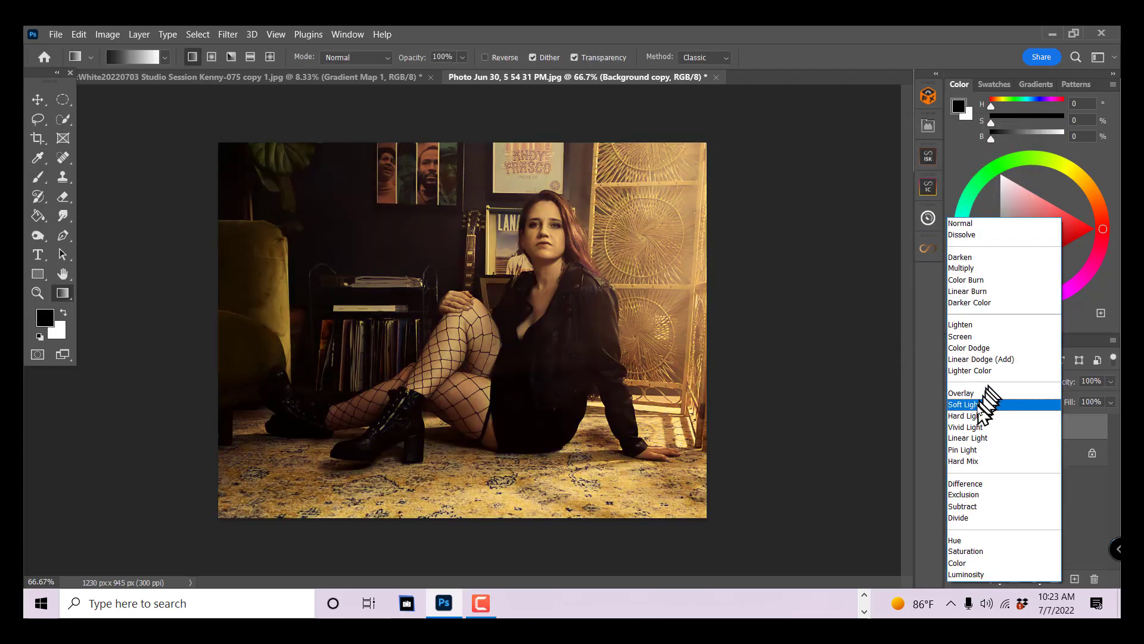
click(978, 405)
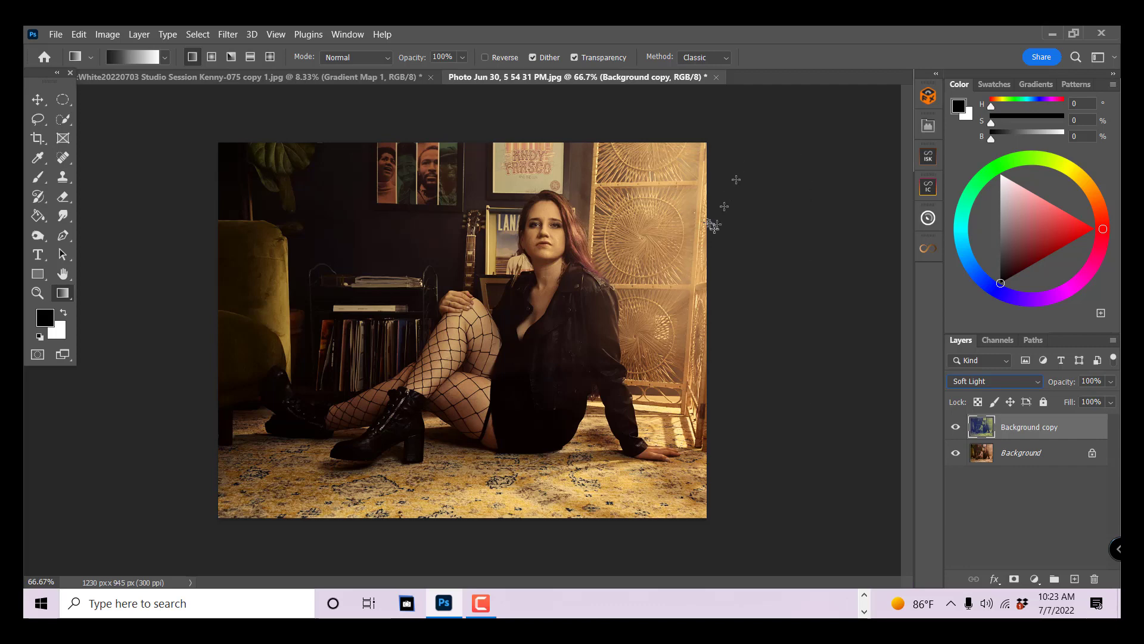
- Apply a second Hue/Saturation adjustment to the Background copy with hue +65 and saturation -18
click(108, 34)
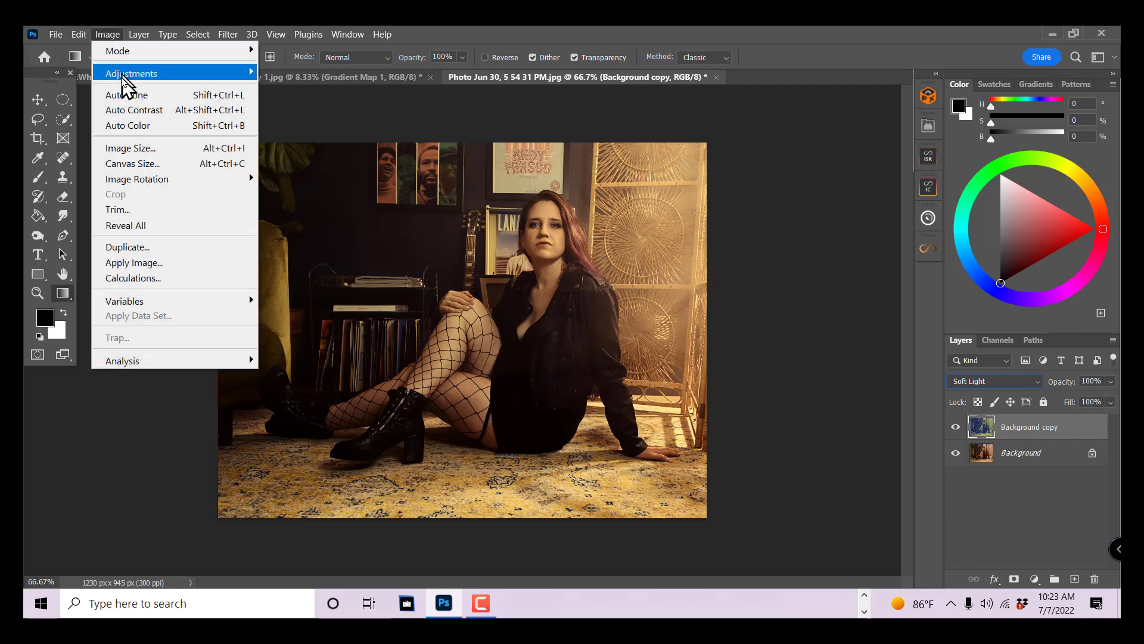
mouse_move(125, 74)
click(332, 155)
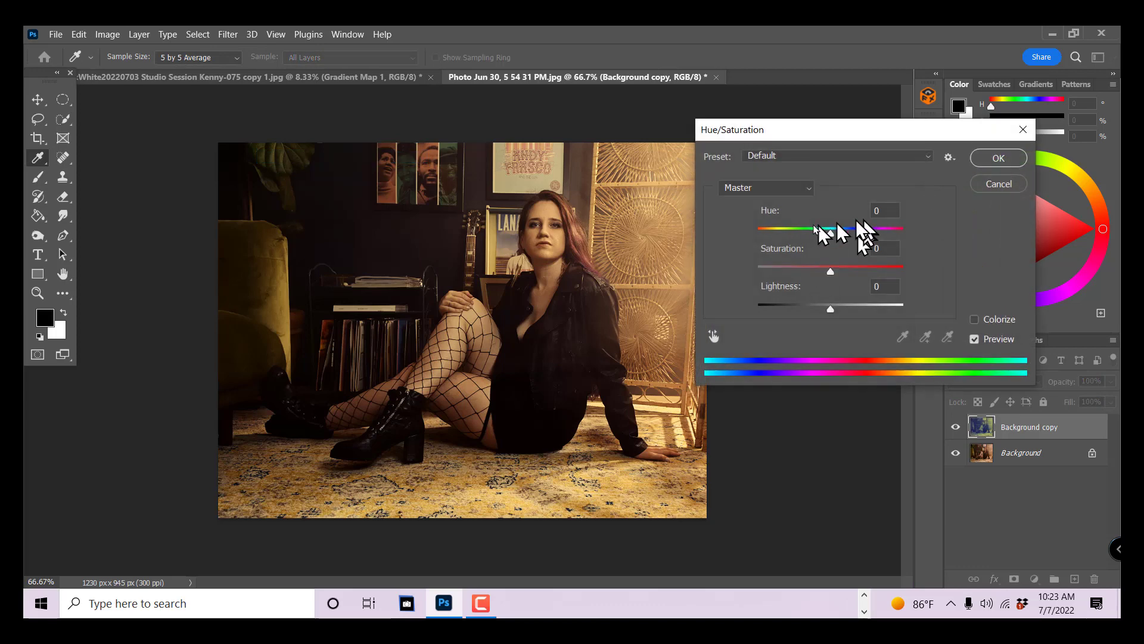
drag(832, 233, 817, 272)
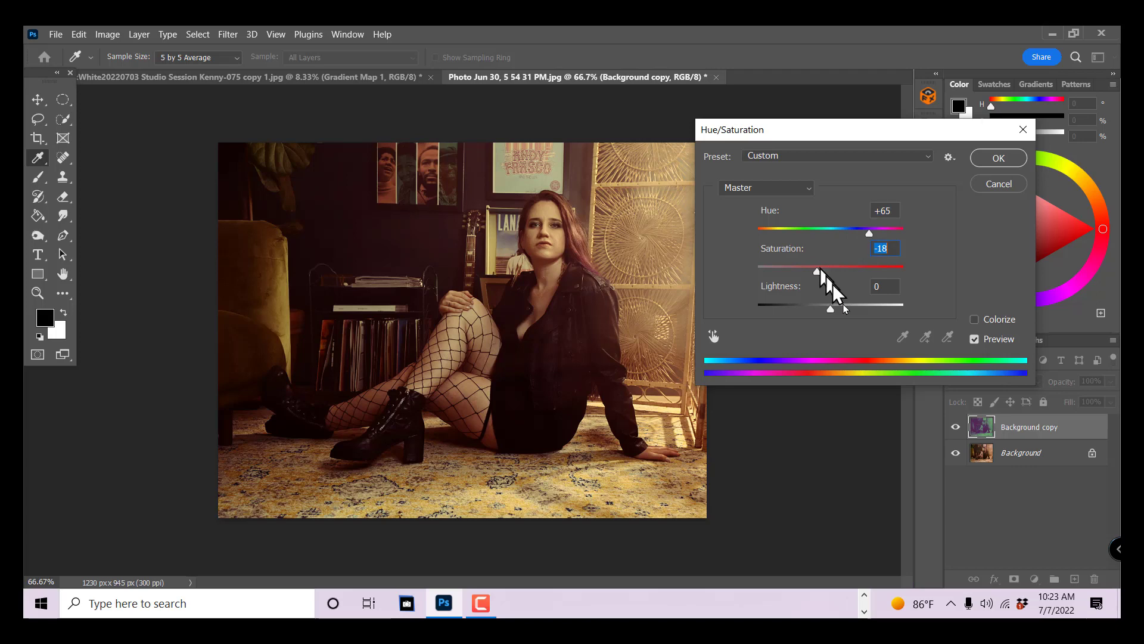
click(1003, 160)
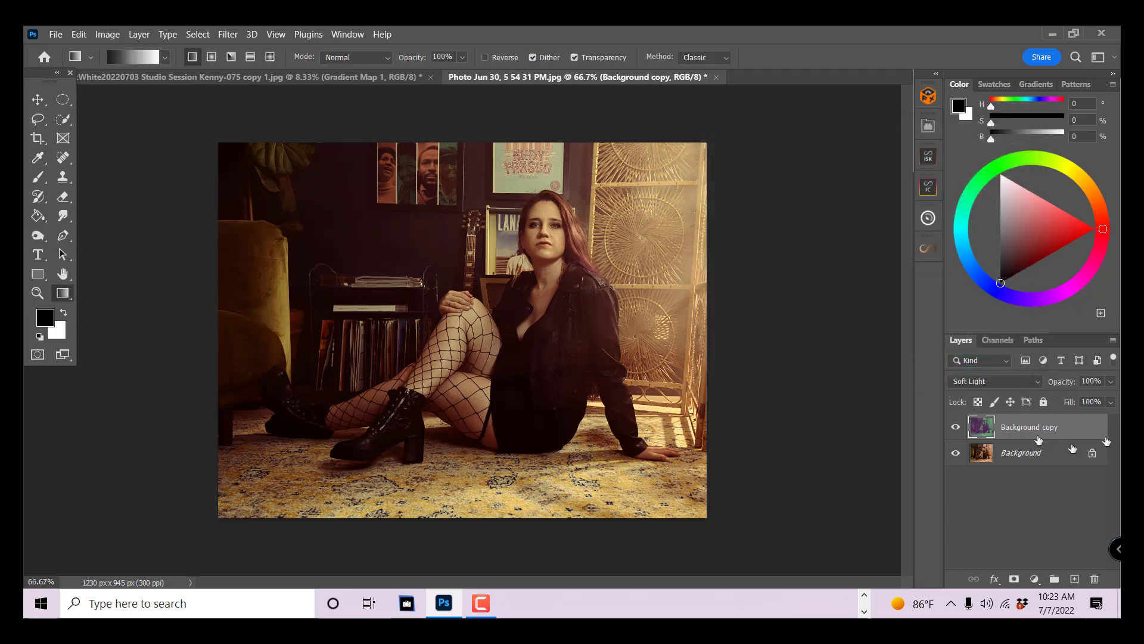
- Reduce the Background copy's opacity to 73% and compare the photo with and without the toning
click(1109, 382)
click(957, 432)
click(957, 432)
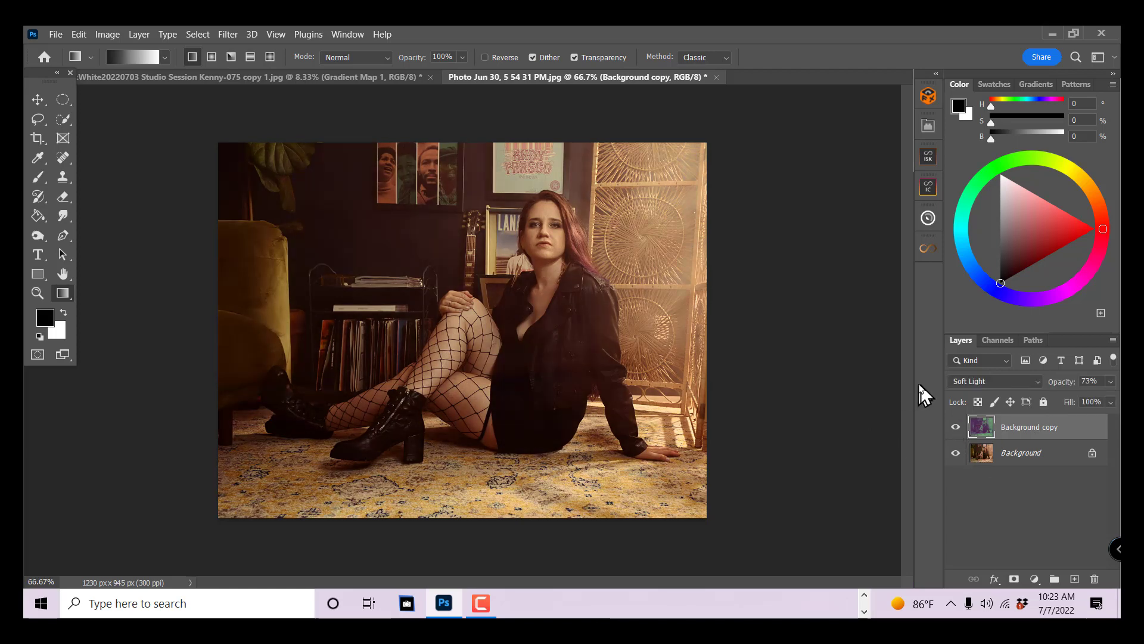